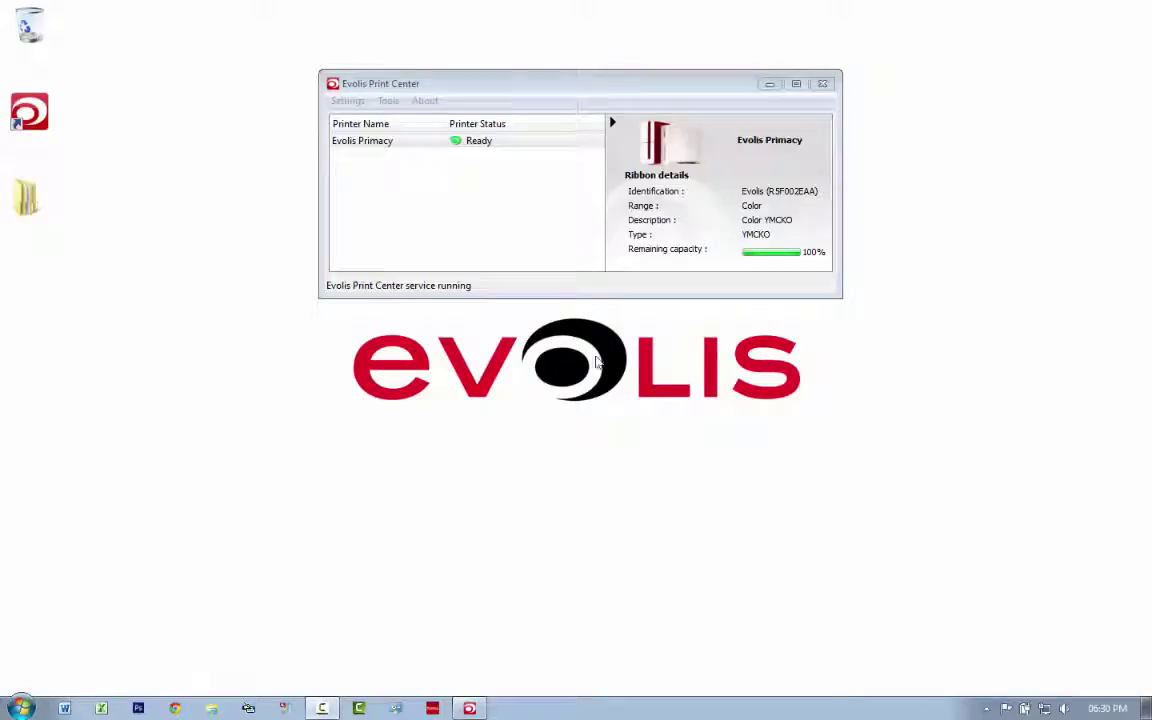
Check that the Evolis Primacy printer shows Ready with a full colour ribbon, then bring up Chrome.
{"action": "left_click_drag", "start_coordinate": [589, 94], "coordinate": [578, 258]}
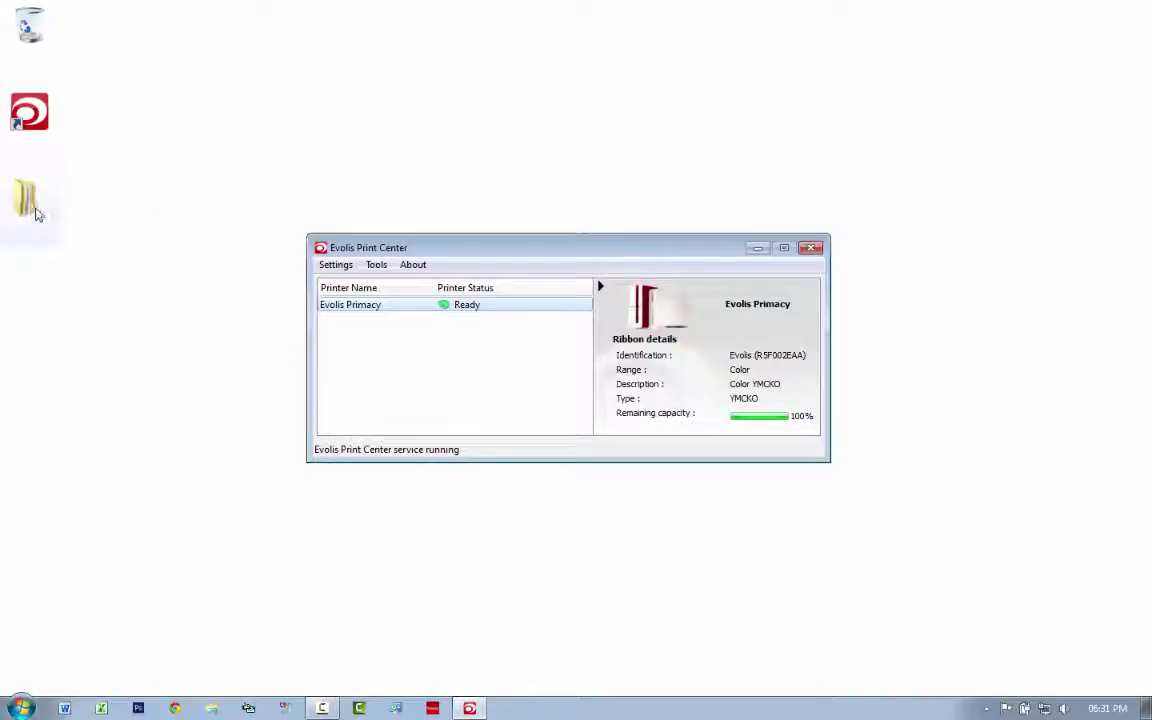
{"action": "left_click", "coordinate": [174, 708]}
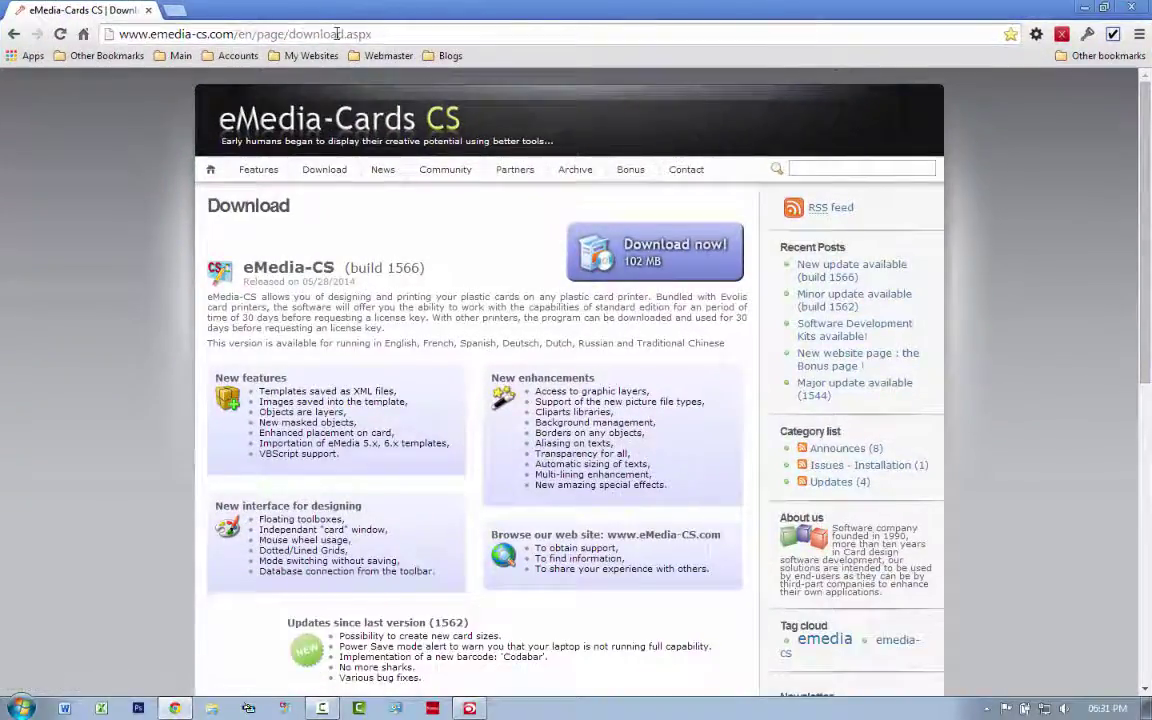
Search 'emedia cs download' in a new tab and open the eMedia-Cards CS download page.
{"action": "left_click", "coordinate": [176, 18]}
{"action": "type", "text": "emedi"}
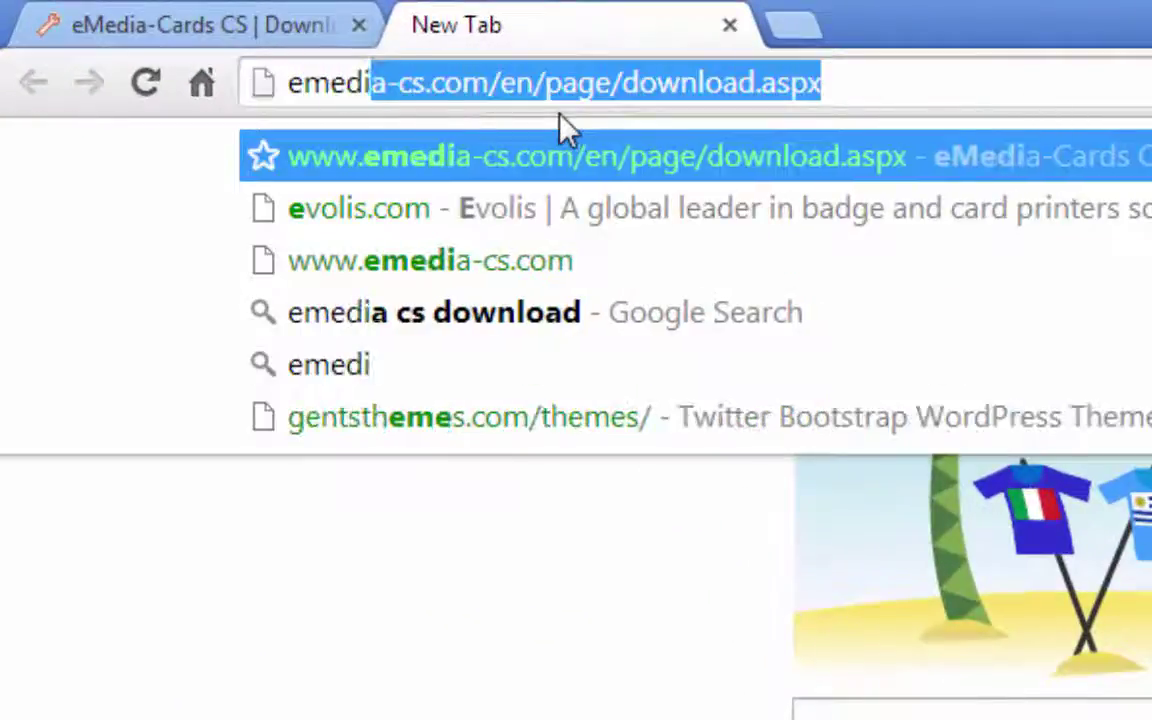
{"action": "type", "text": "a cs dow"}
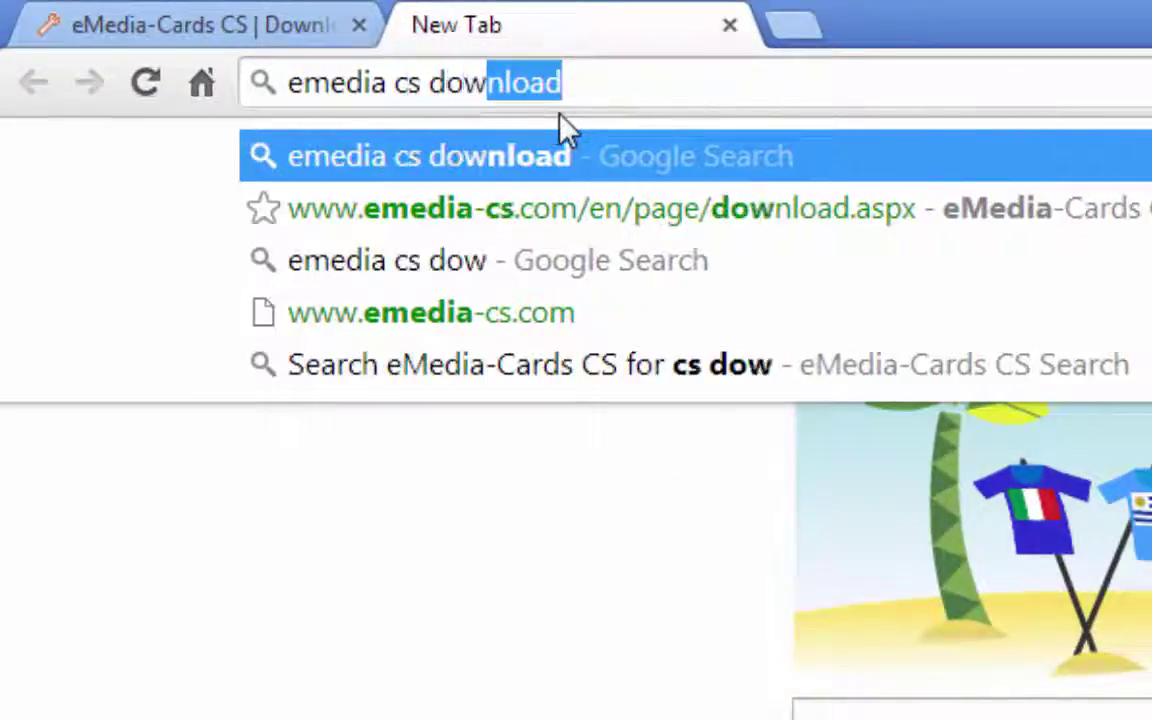
{"action": "type", "text": "nl"}
{"action": "key", "text": "Return"}
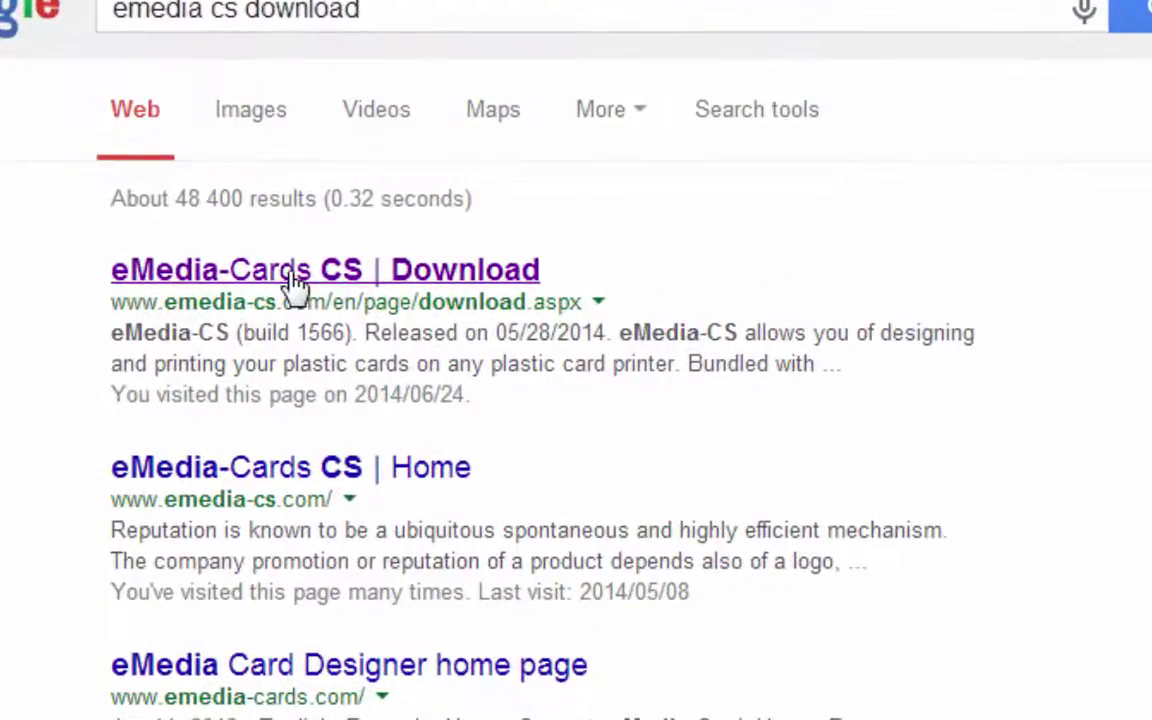
{"action": "left_click", "coordinate": [400, 275]}
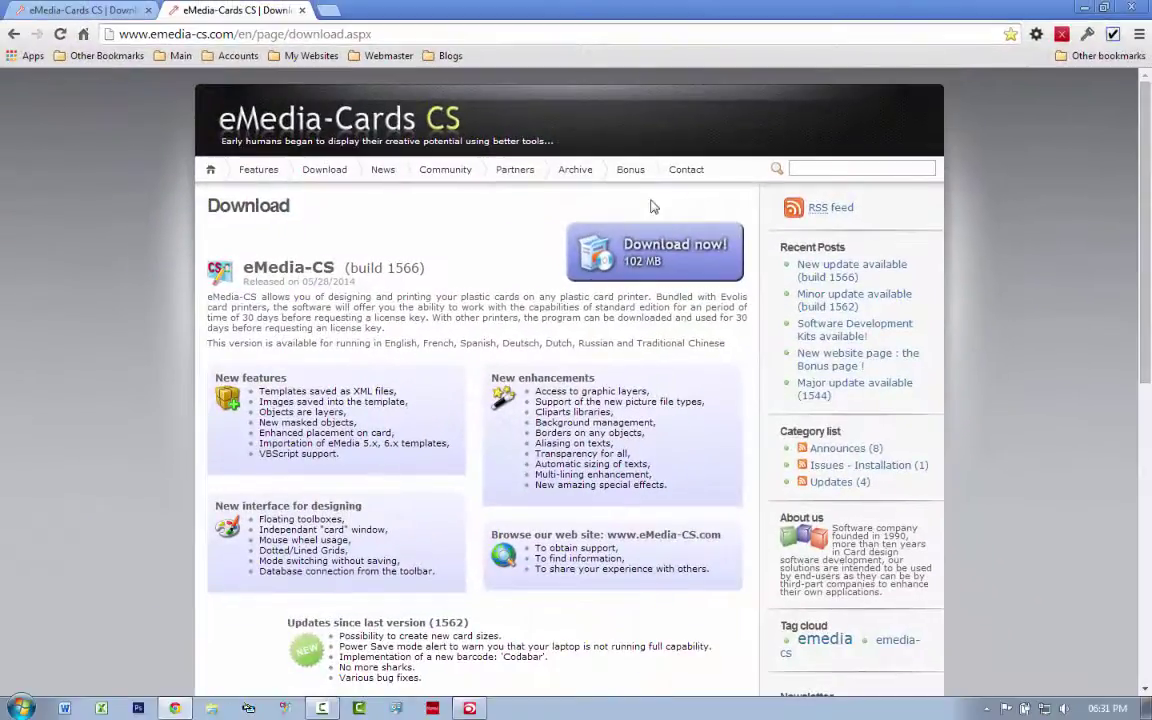
Open the EVOLIS - INSTALLATION PACKET folder, then its 2.) DESIGN Emedia Cs Setup subfolder.
{"action": "left_click", "coordinate": [1085, 8]}
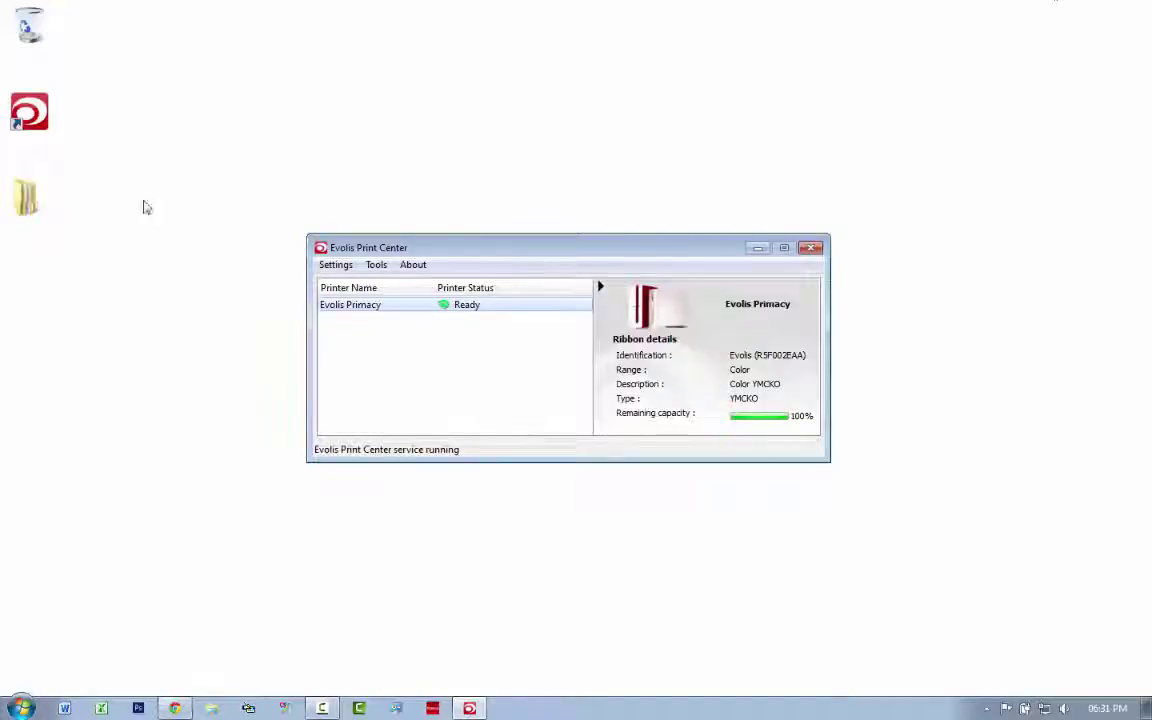
{"action": "double_click", "coordinate": [26, 199]}
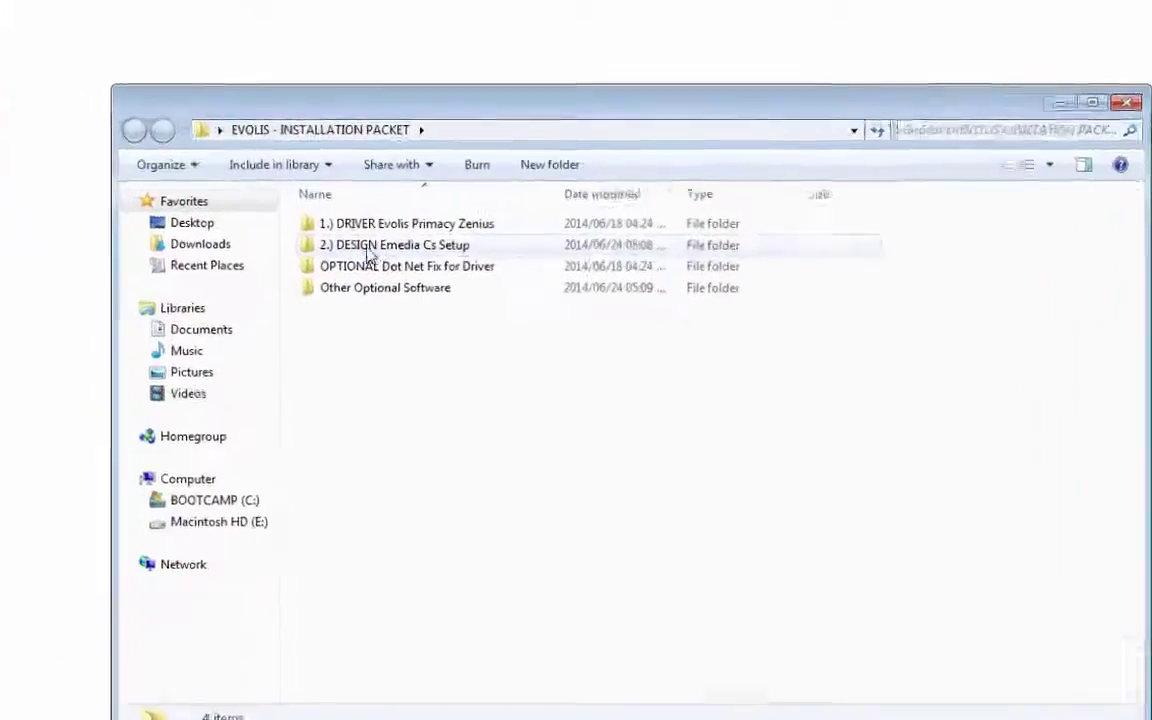
{"action": "double_click", "coordinate": [378, 250]}
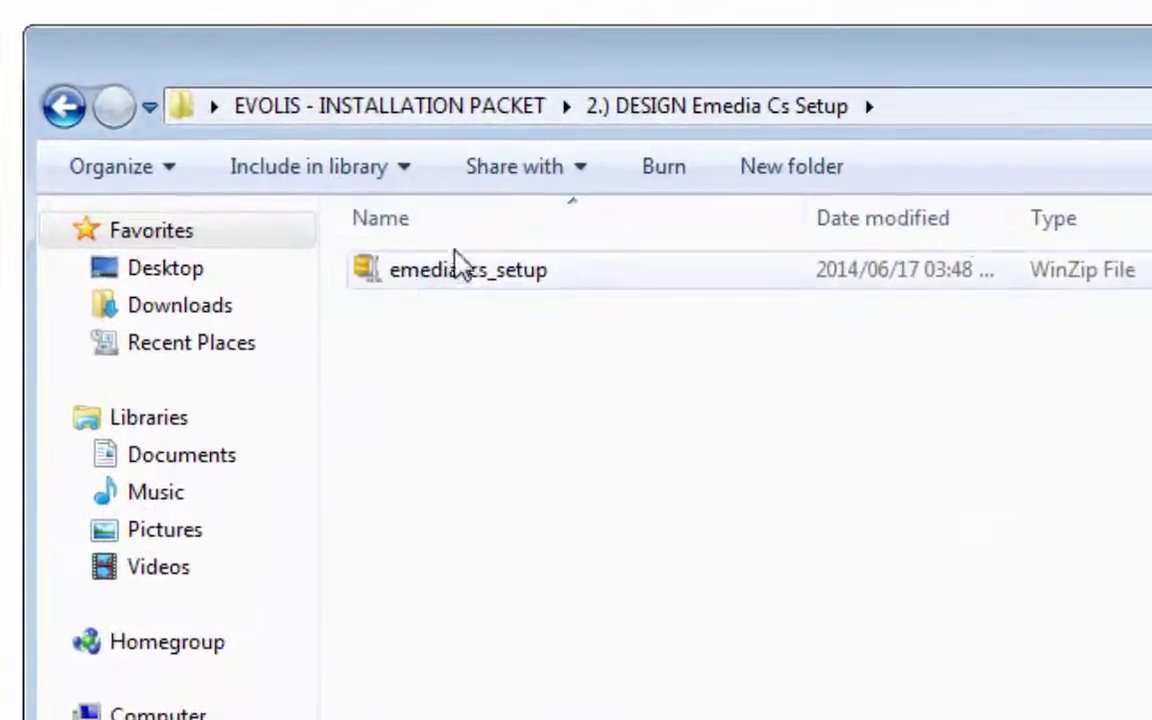
Extract emedia-cs_setup.zip here with WinZip's evaluation version and select the Setup-1567 installer.
{"action": "left_click", "coordinate": [447, 272]}
{"action": "right_click", "coordinate": [416, 268]}
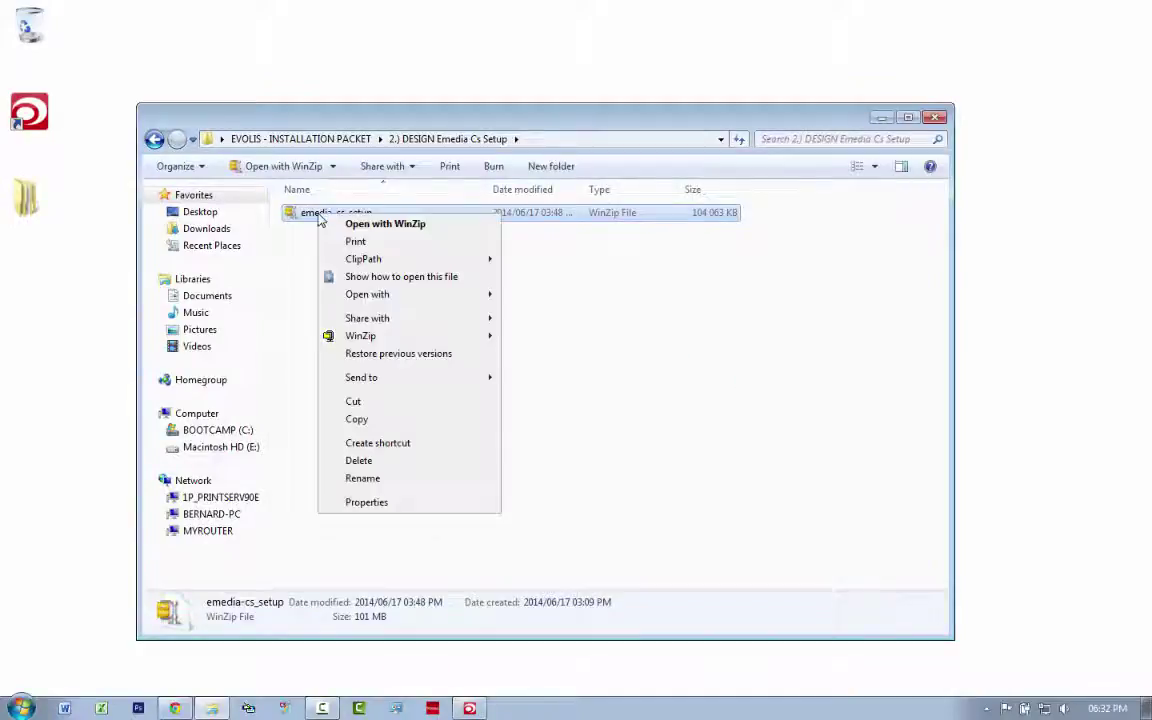
{"action": "mouse_move", "coordinate": [470, 336]}
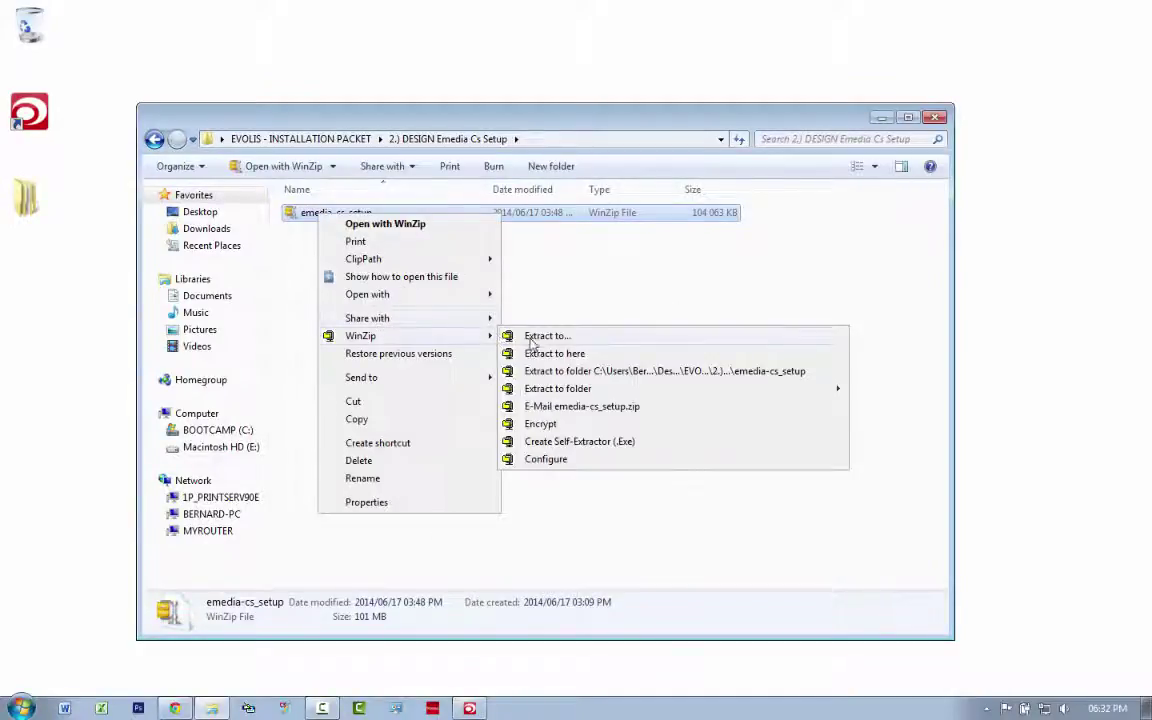
{"action": "left_click", "coordinate": [546, 356]}
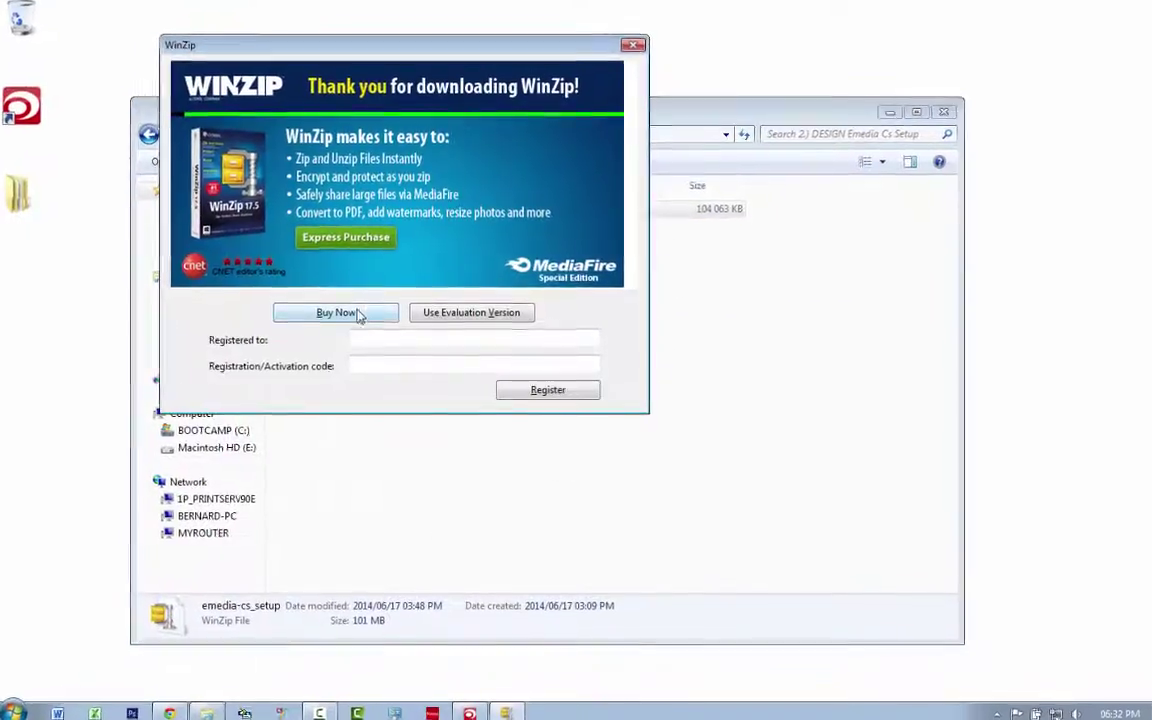
{"action": "left_click", "coordinate": [450, 312]}
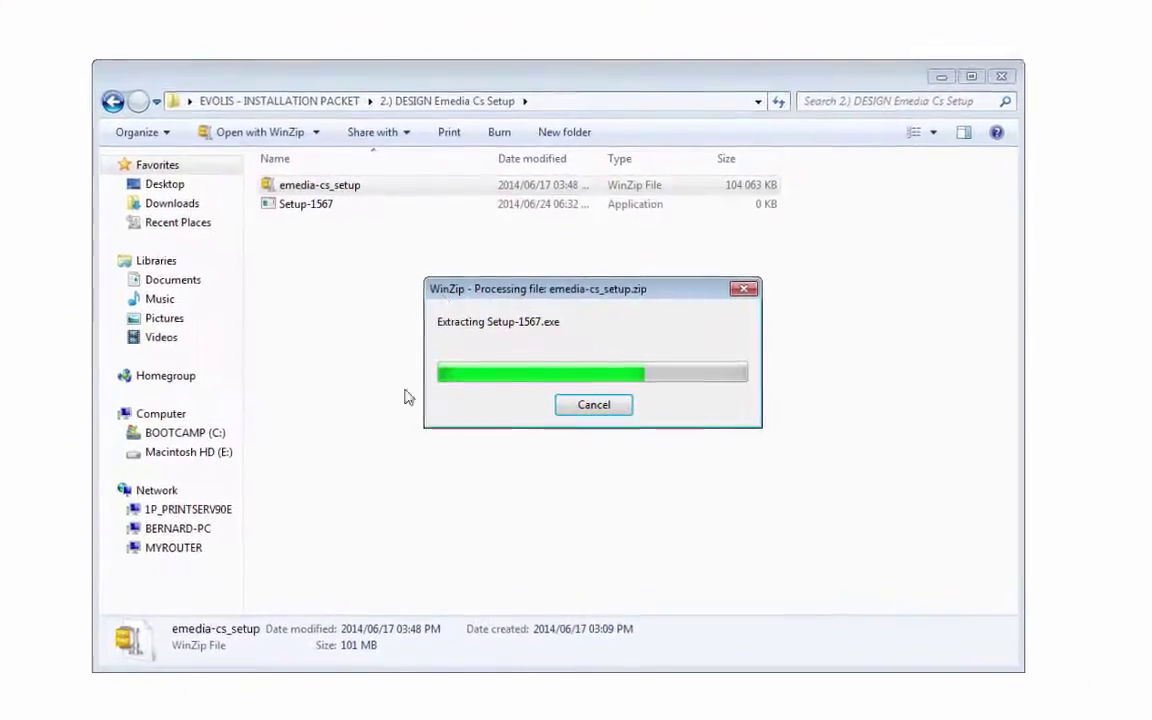
{"action": "left_click", "coordinate": [285, 207]}
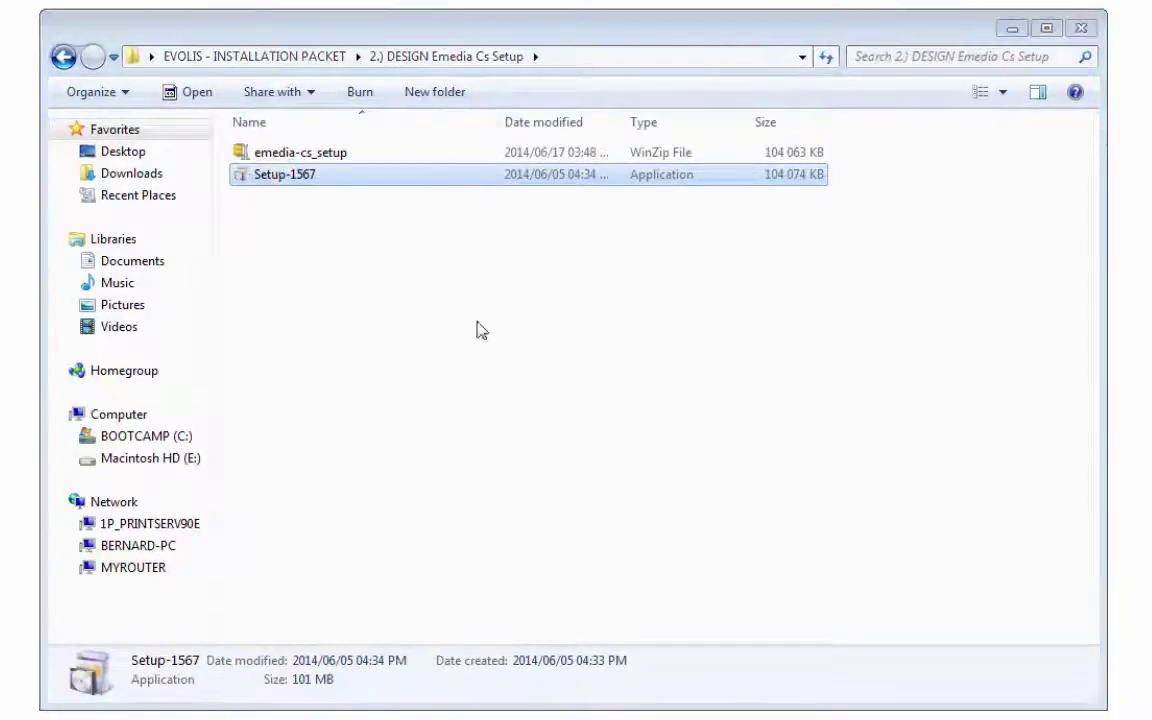
Run Setup-1567 in English, accept the license, install to the default folder, and launch eMedia-Cards CS.
{"action": "key", "text": "Return"}
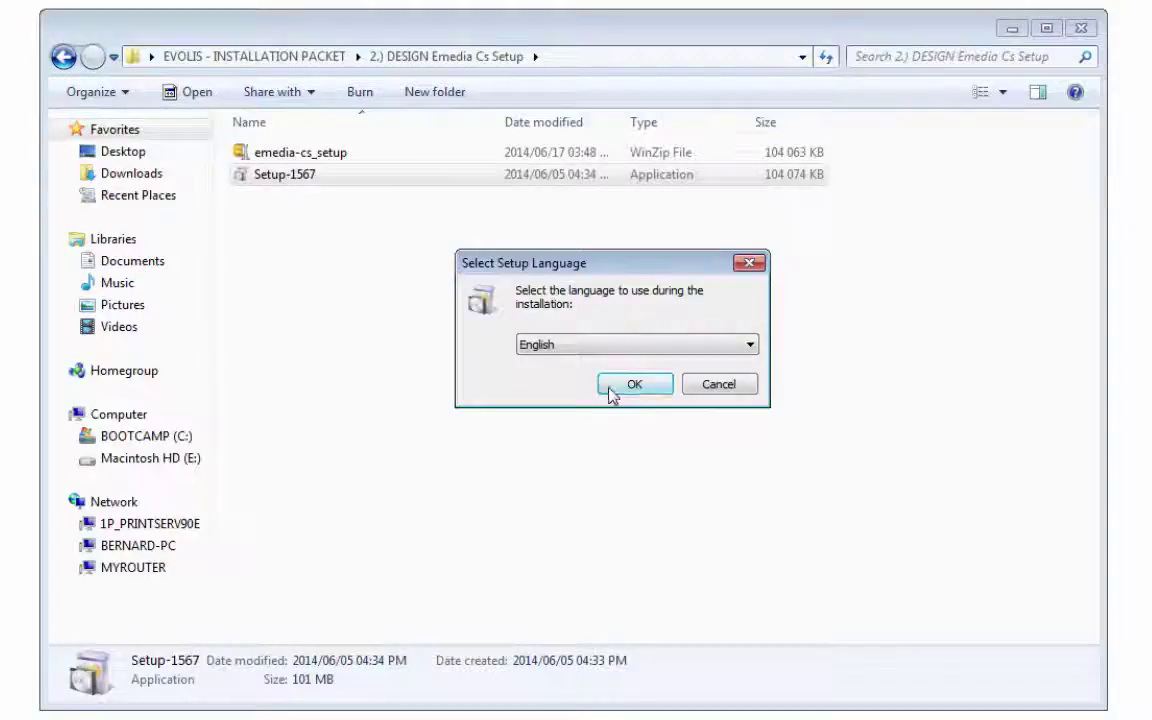
{"action": "left_click", "coordinate": [634, 385]}
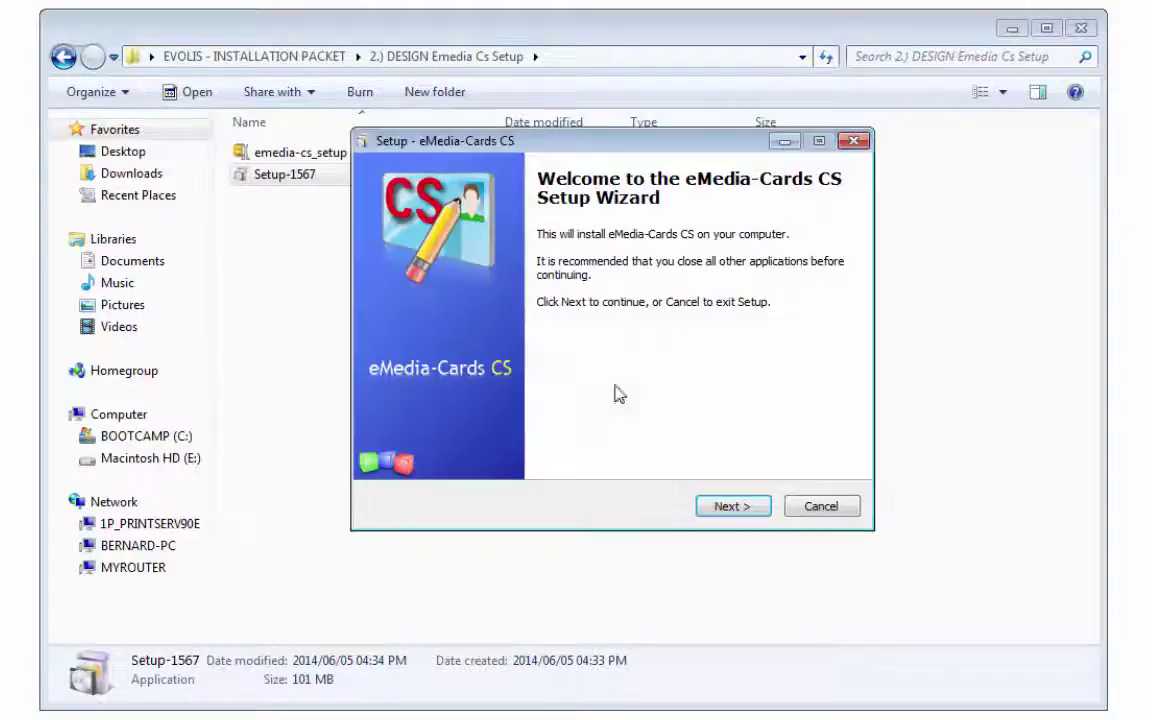
{"action": "left_click", "coordinate": [726, 505]}
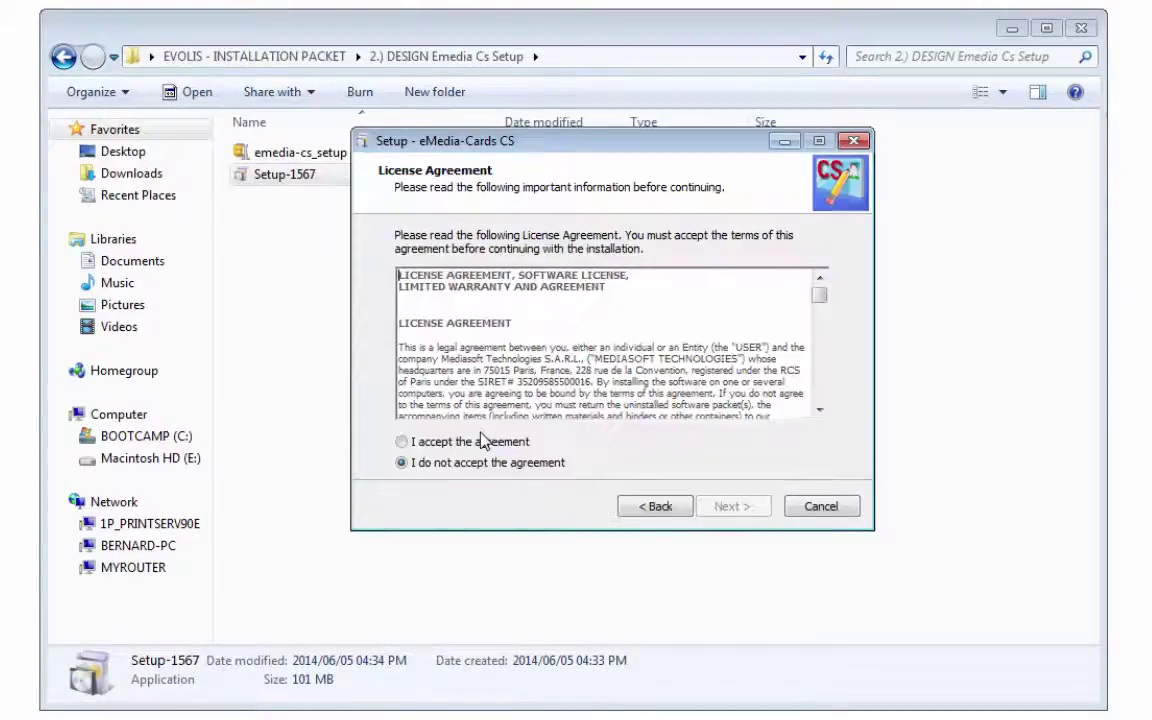
{"action": "left_click", "coordinate": [470, 442]}
{"action": "left_click", "coordinate": [722, 508]}
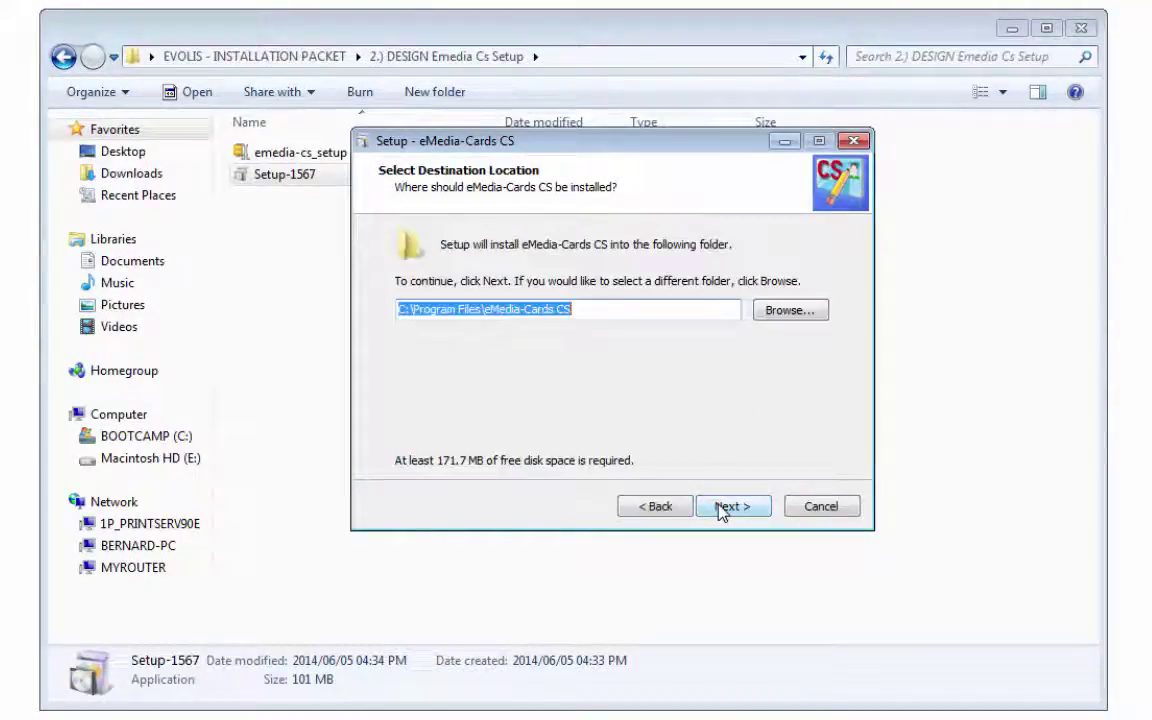
{"action": "left_click", "coordinate": [724, 507]}
{"action": "left_click", "coordinate": [726, 507]}
{"action": "left_click", "coordinate": [725, 508]}
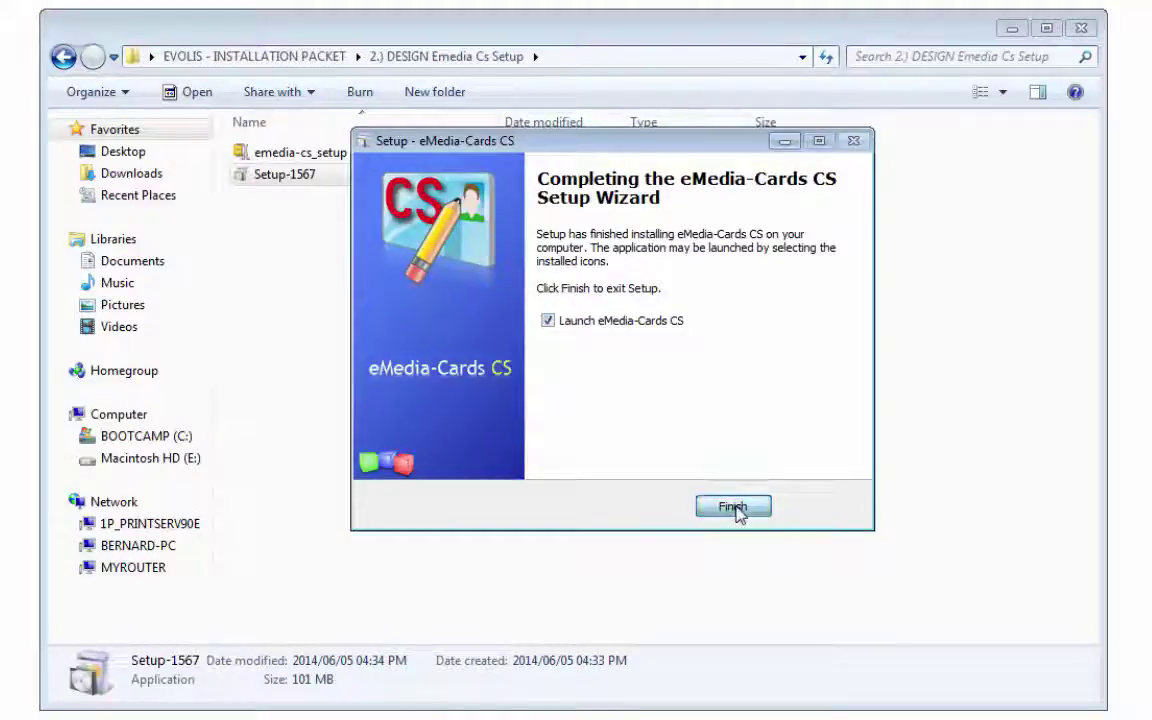
{"action": "left_click", "coordinate": [734, 508]}
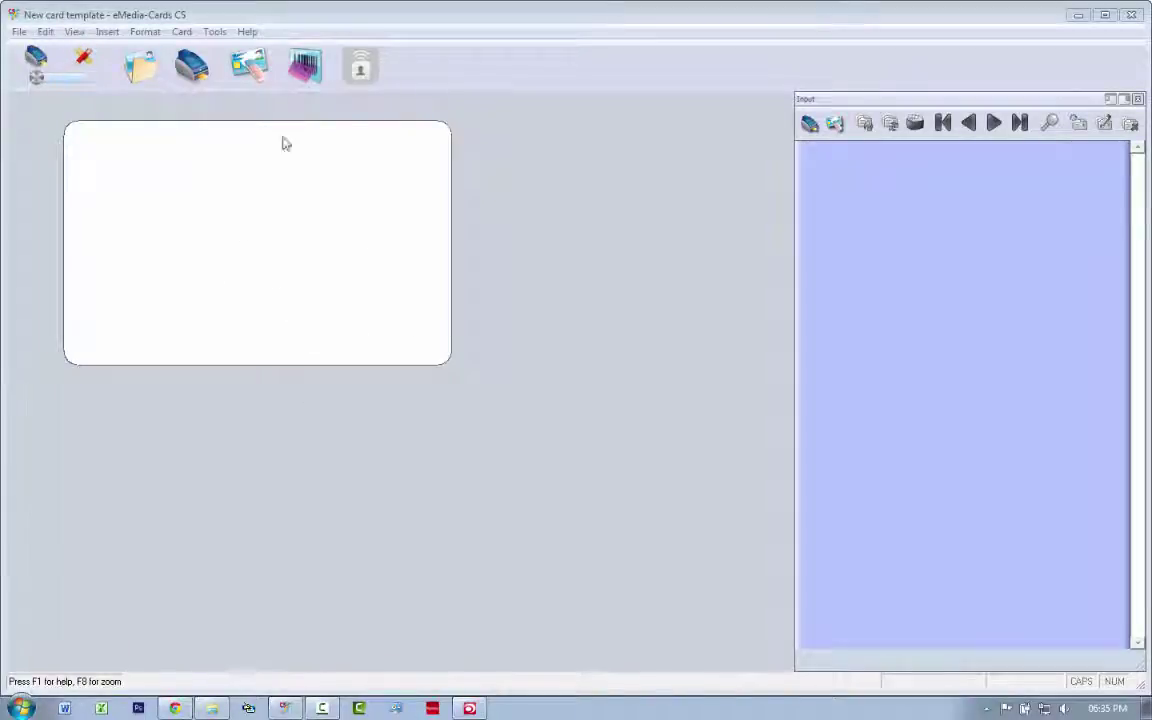
Open a new card design and set Print setup to the Evolis Primacy printer with CR80 cards.
{"action": "left_click", "coordinate": [85, 58]}
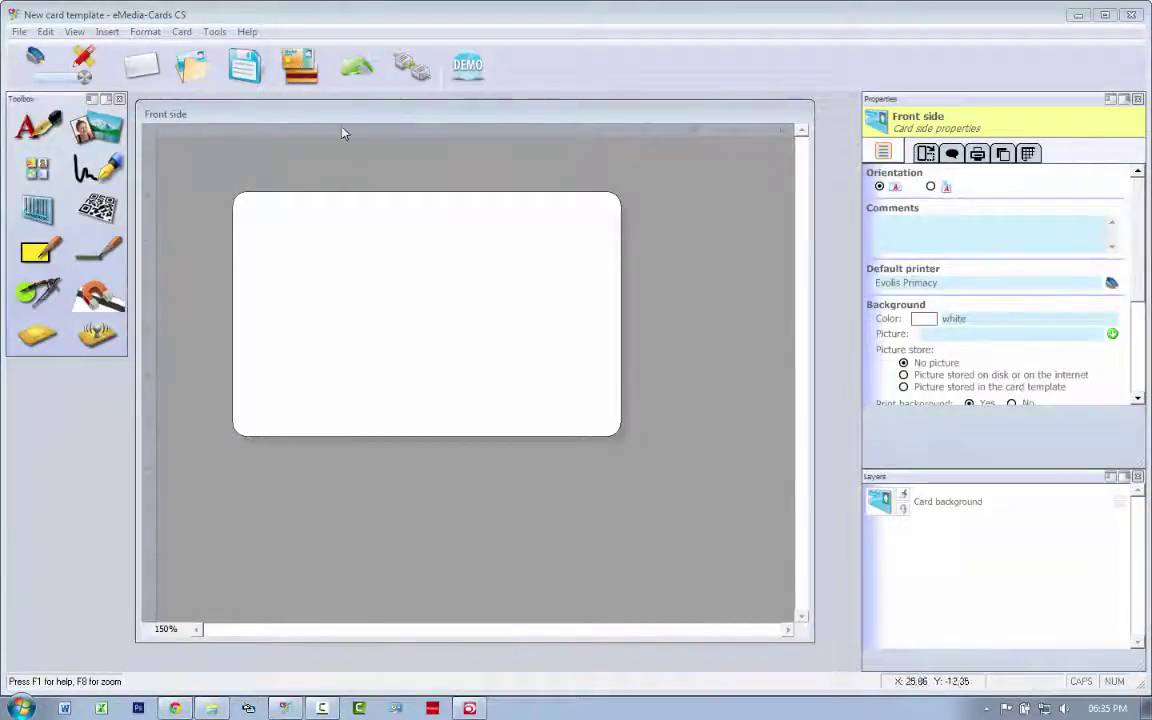
{"action": "left_click_drag", "start_coordinate": [332, 121], "coordinate": [343, 128]}
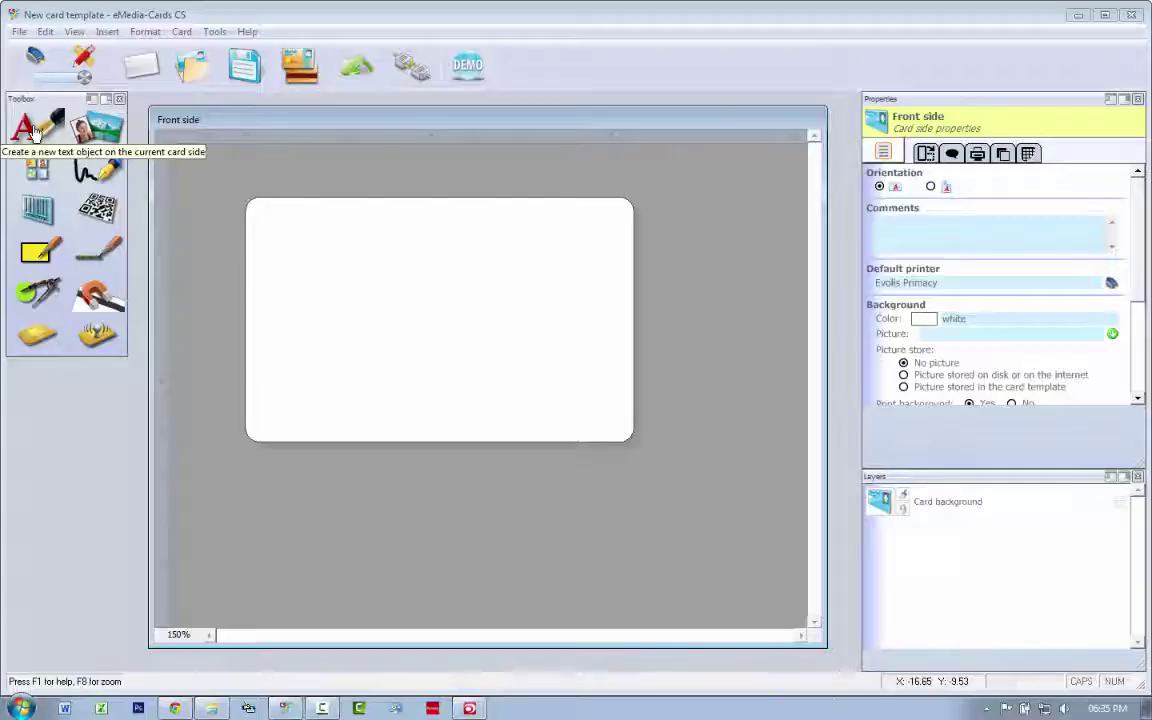
{"action": "left_click", "coordinate": [19, 32]}
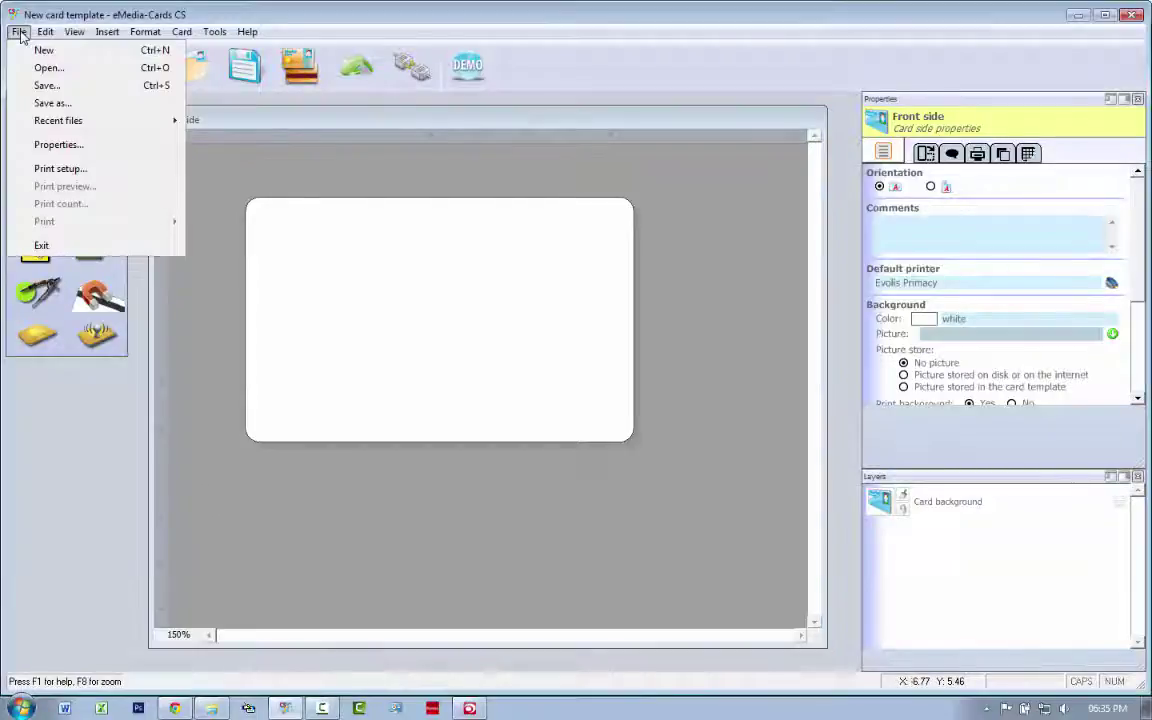
{"action": "left_click", "coordinate": [62, 168]}
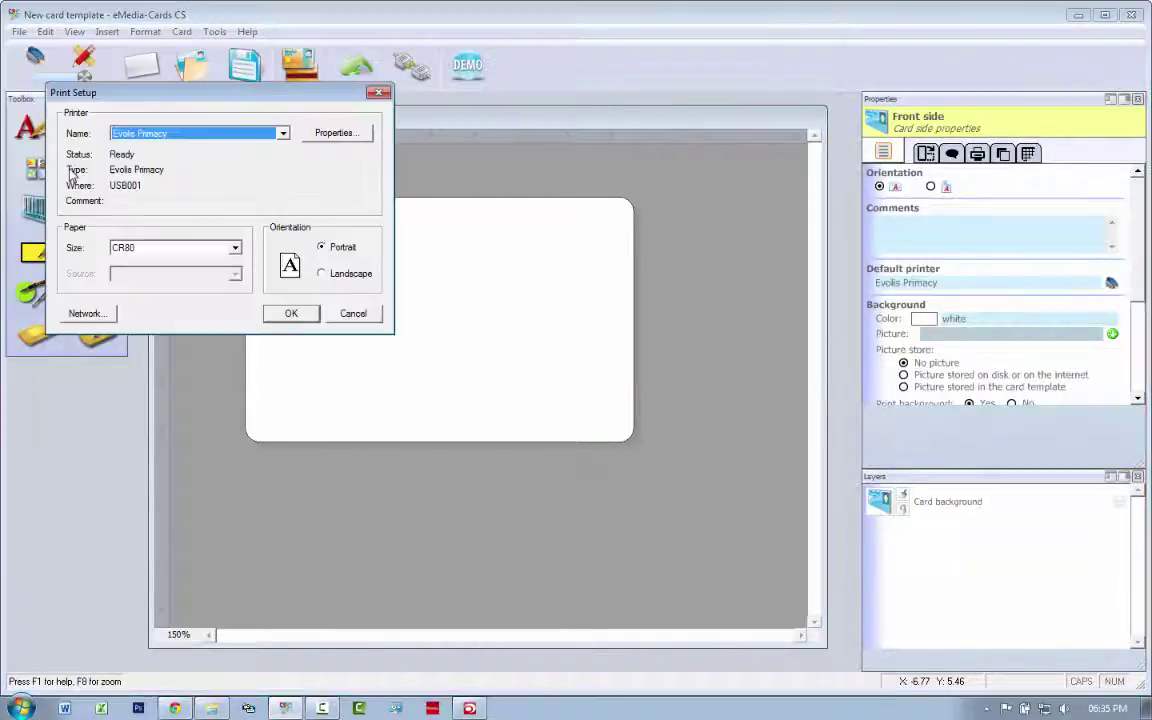
{"action": "left_click", "coordinate": [283, 133]}
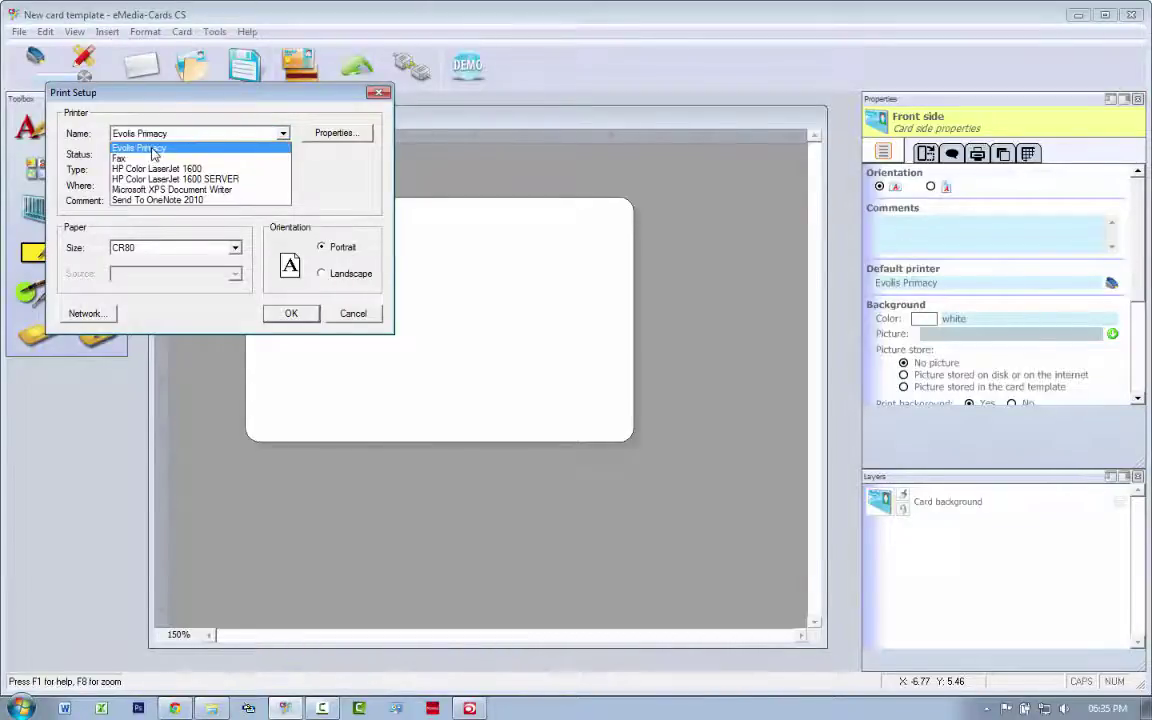
{"action": "left_click", "coordinate": [153, 149]}
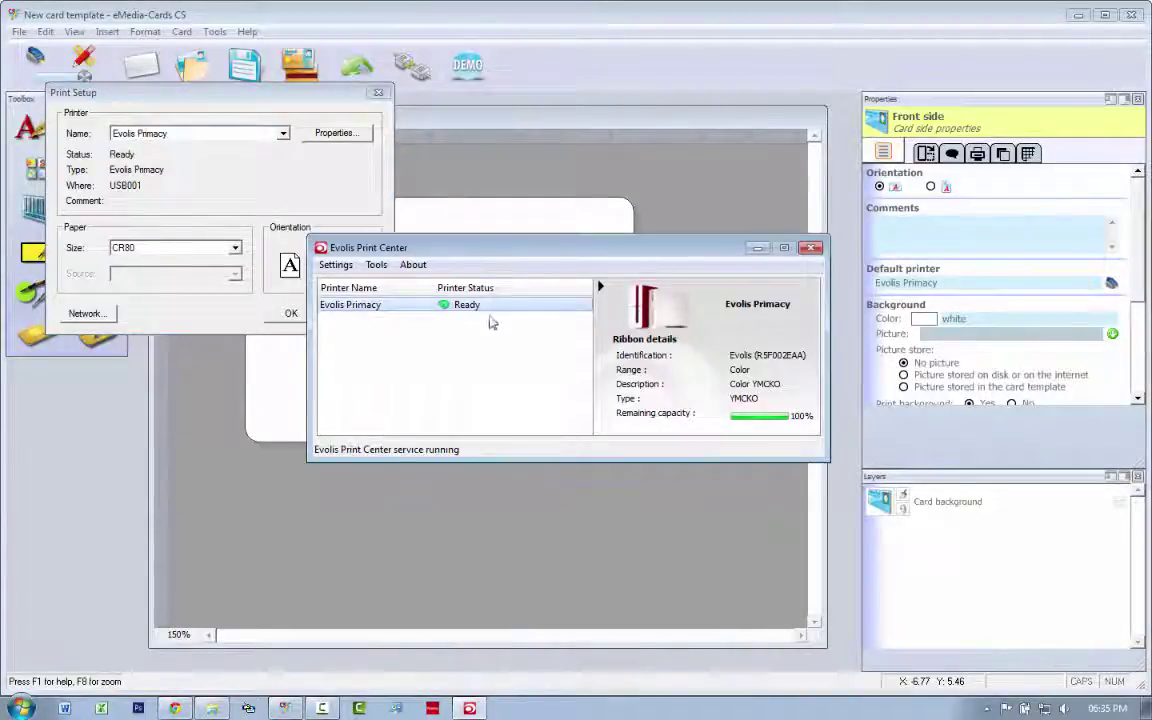
{"action": "left_click", "coordinate": [176, 171]}
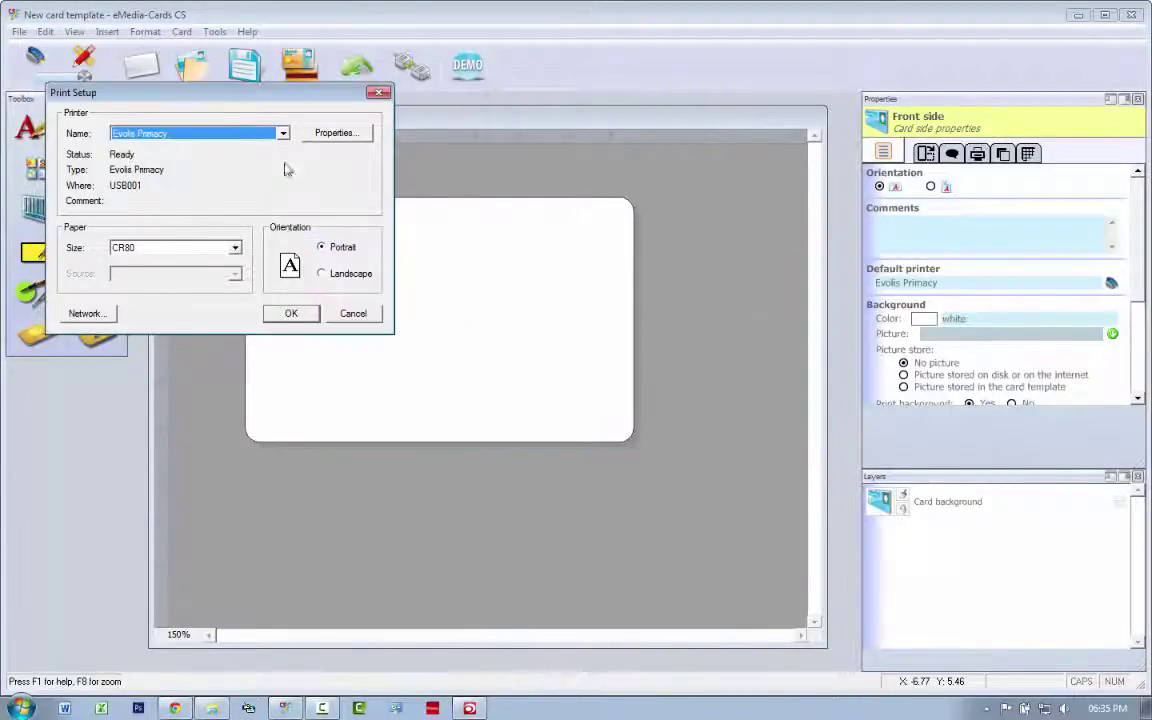
{"action": "left_click", "coordinate": [290, 313]}
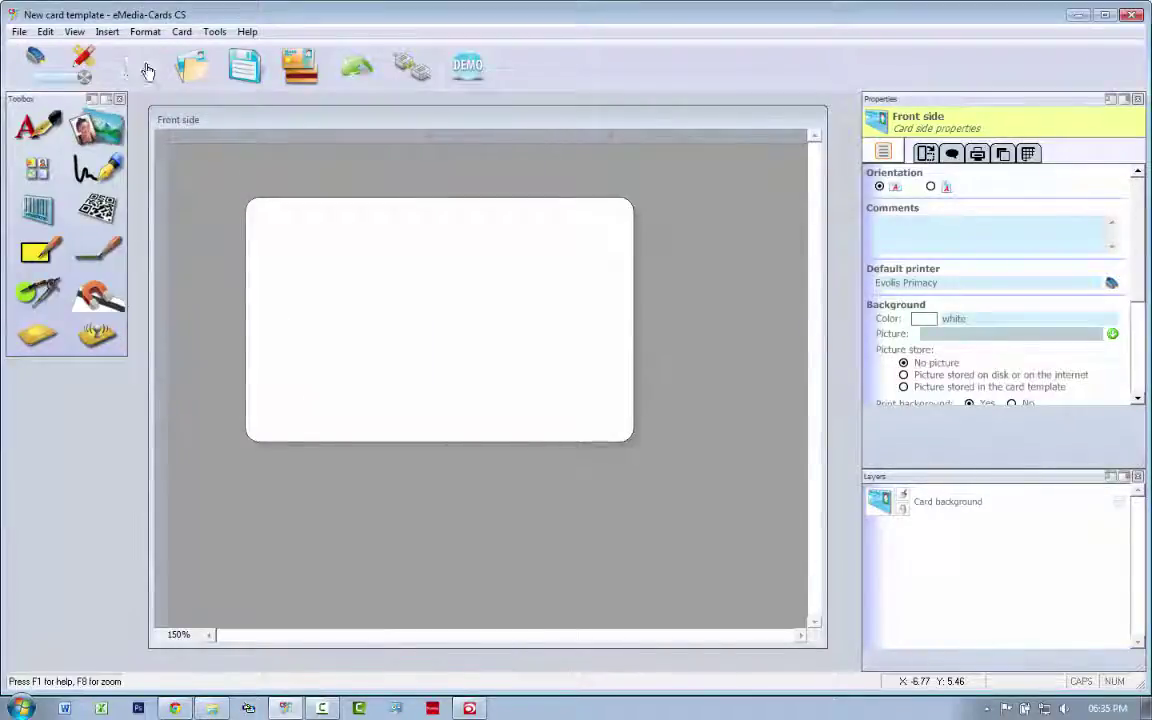
Add the portrait photo on the card's left and enlarge it almost to the bottom edge.
{"action": "left_click", "coordinate": [85, 133]}
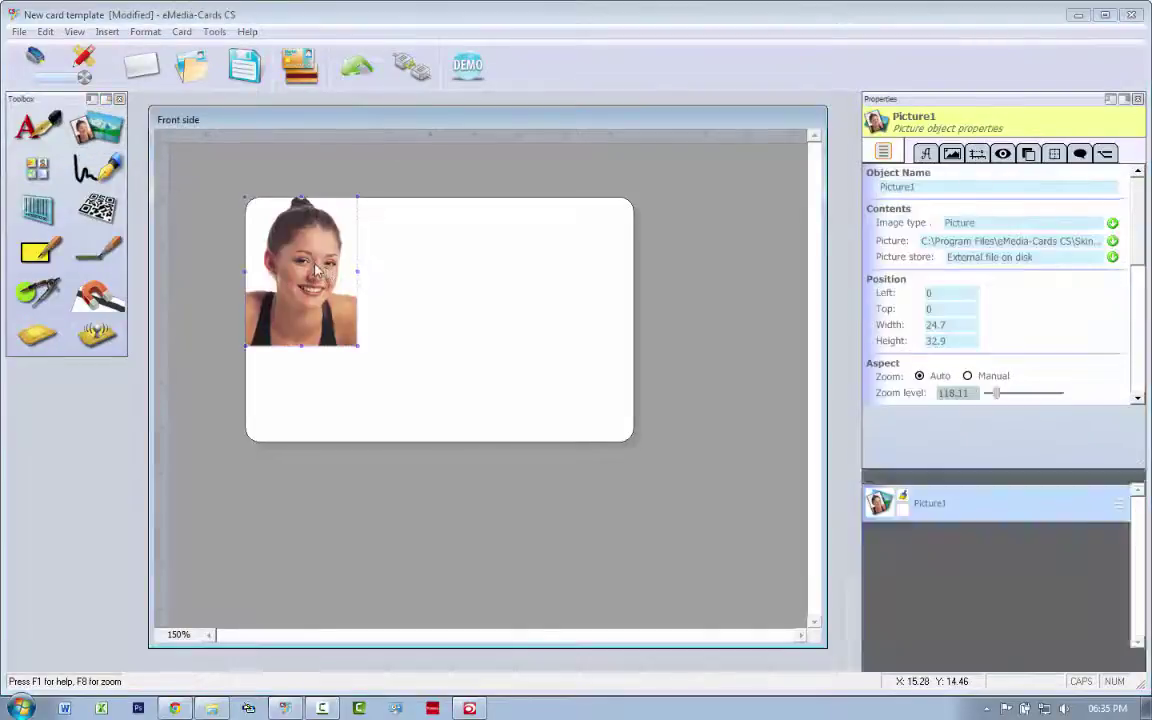
{"action": "left_click_drag", "start_coordinate": [316, 270], "coordinate": [328, 280]}
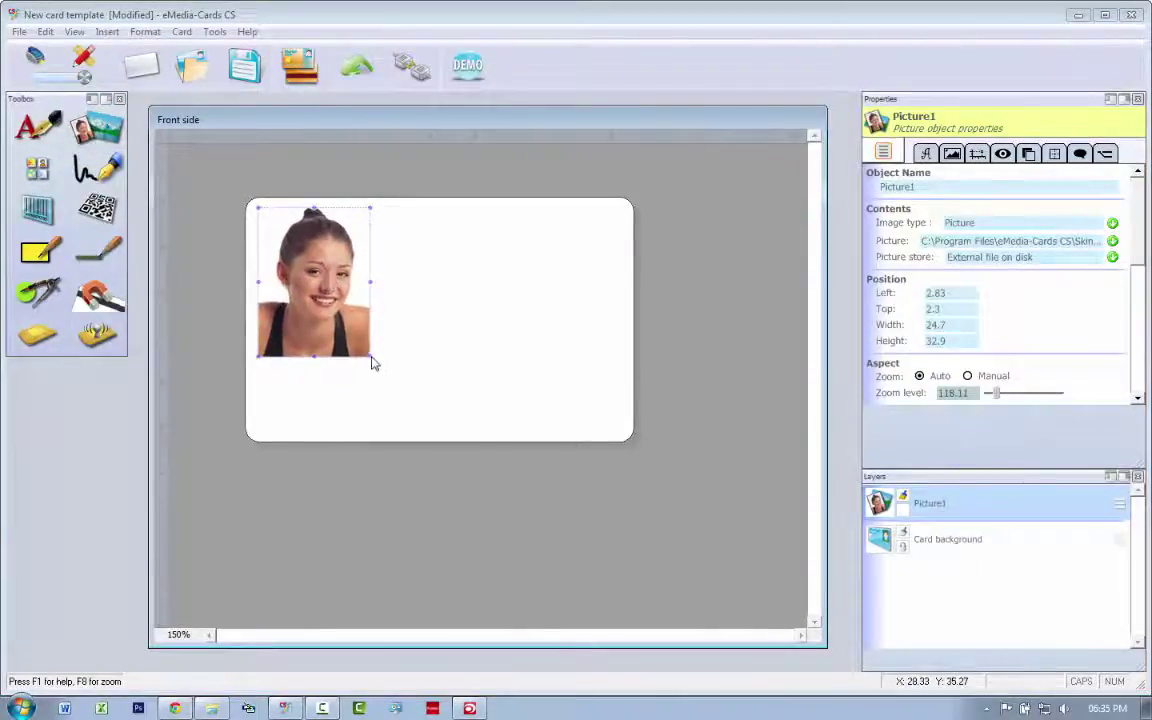
{"action": "left_click_drag", "start_coordinate": [372, 360], "coordinate": [420, 431]}
Add a Text1 text box to the right of the photo and widen it.
{"action": "left_click", "coordinate": [38, 127]}
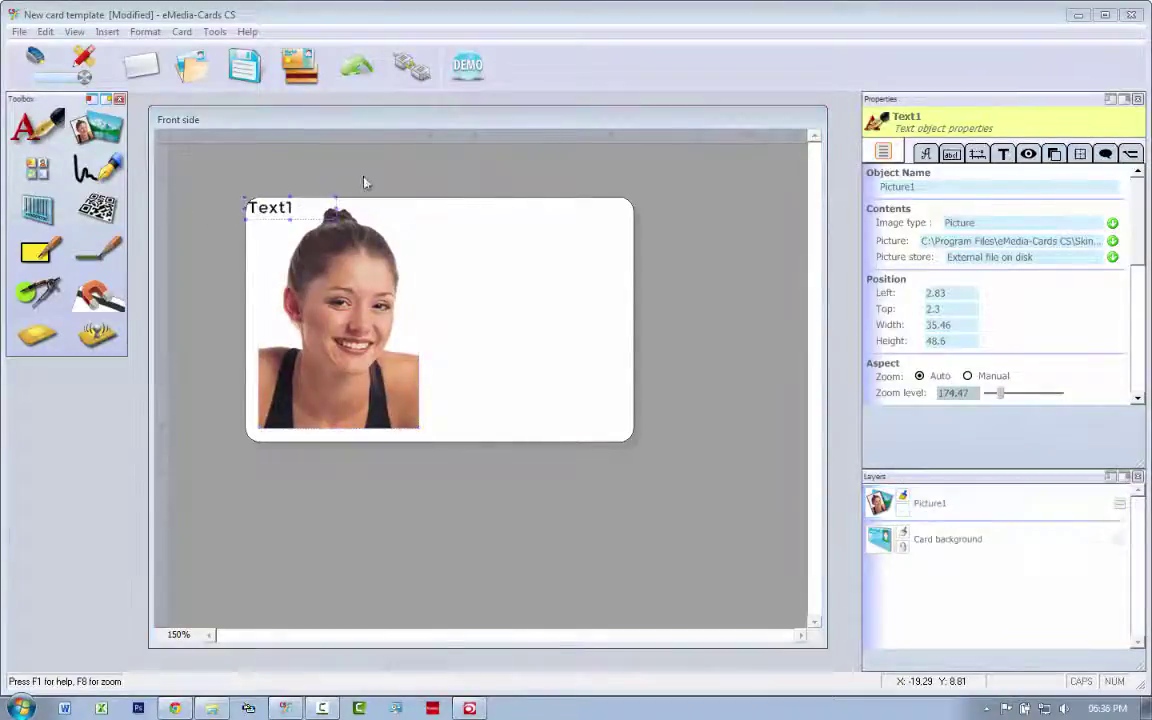
{"action": "left_click_drag", "start_coordinate": [264, 218], "coordinate": [446, 228]}
{"action": "left_click_drag", "start_coordinate": [518, 236], "coordinate": [575, 276]}
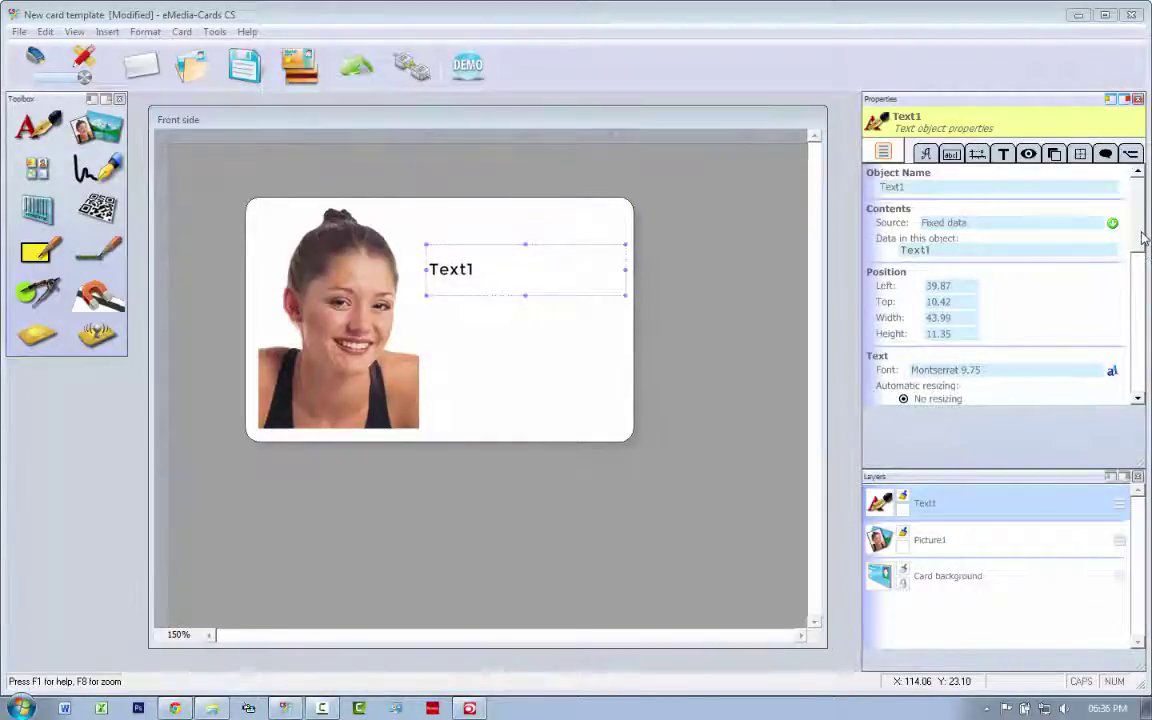
Set Text1 to Resize to fit, redock the Layers panel, and resize the box beside the face.
{"action": "scroll", "coordinate": [978, 315], "scroll_direction": "down", "scroll_amount": 1}
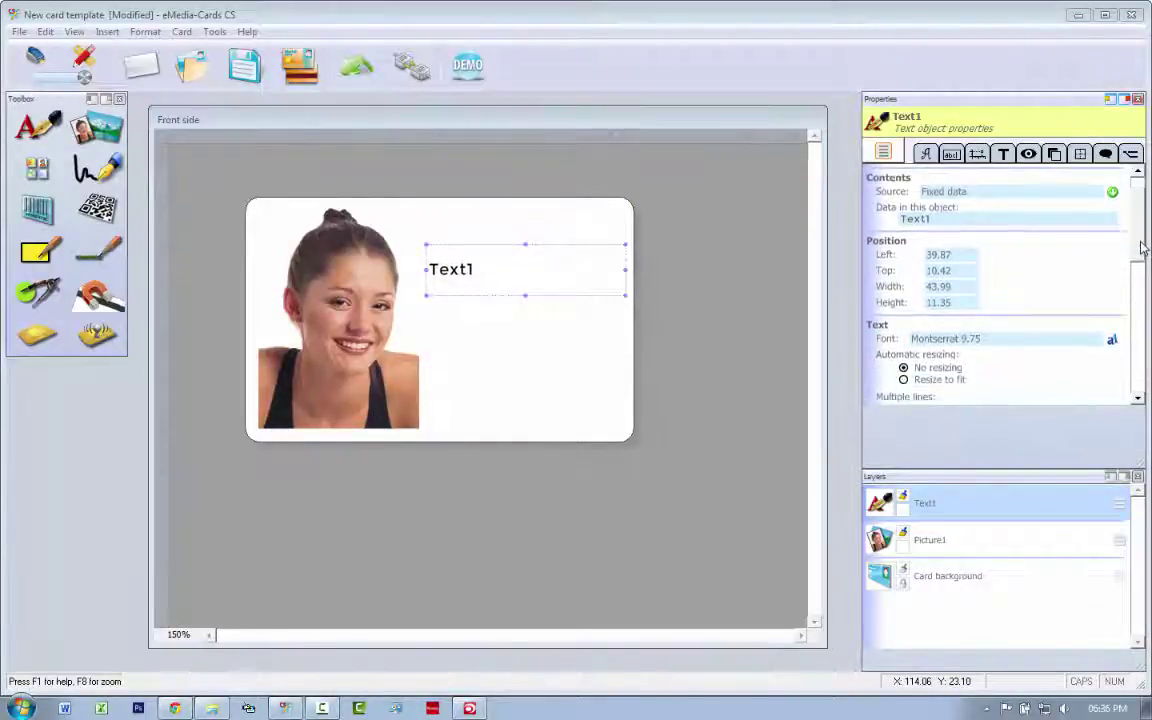
{"action": "left_click", "coordinate": [903, 380]}
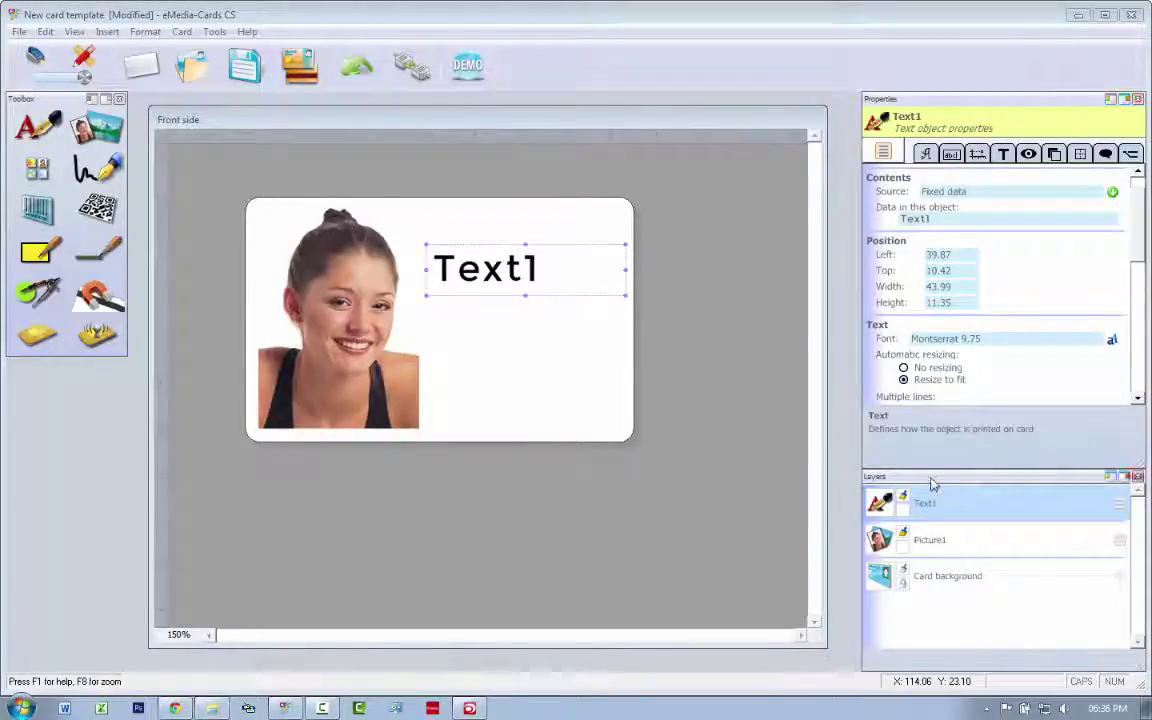
{"action": "left_click_drag", "start_coordinate": [930, 484], "coordinate": [75, 455]}
{"action": "left_click", "coordinate": [478, 503]}
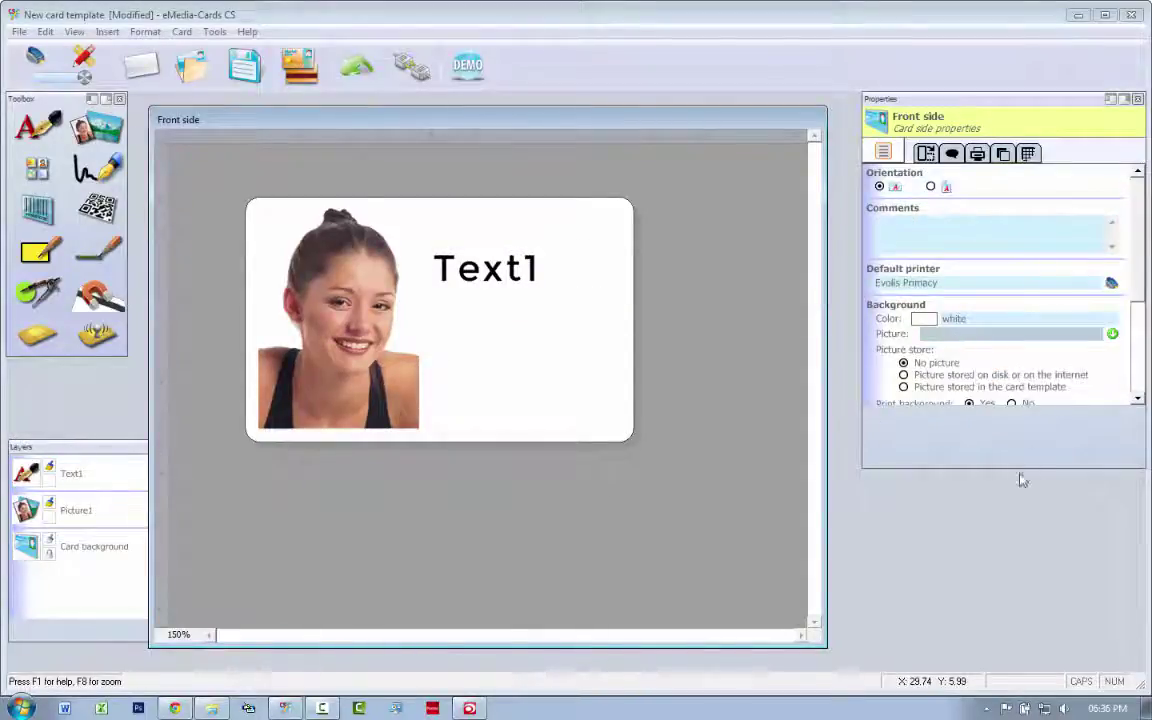
{"action": "left_click_drag", "start_coordinate": [1140, 460], "coordinate": [1140, 663]}
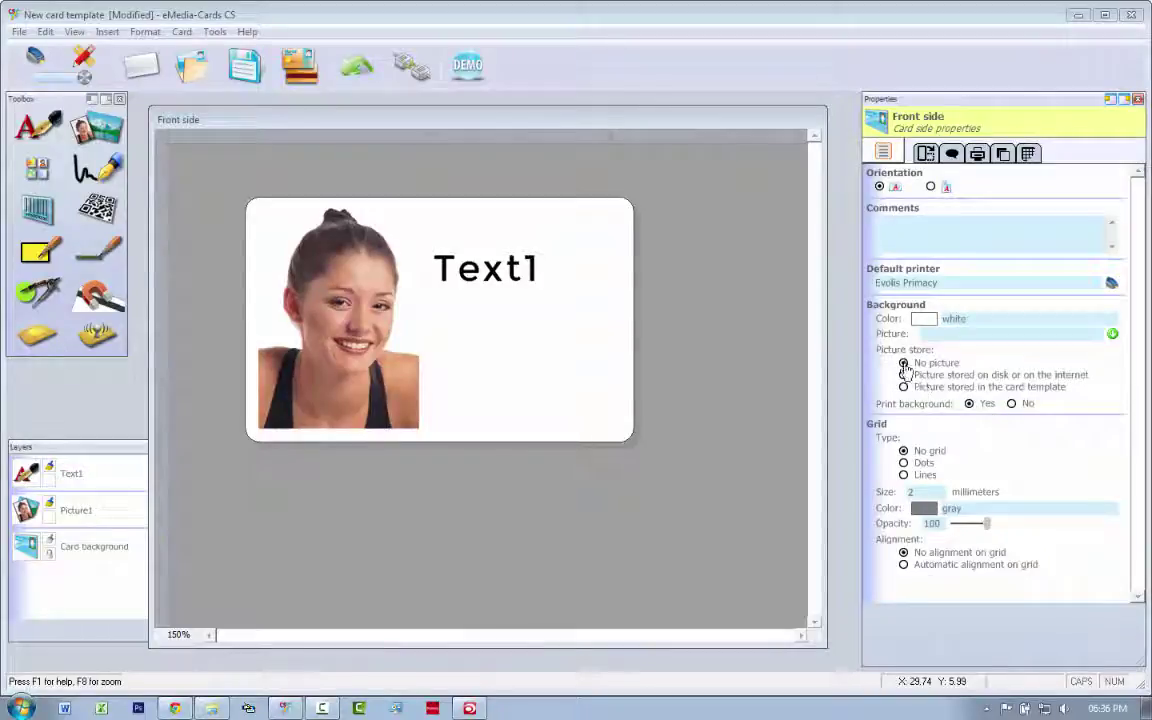
{"action": "left_click", "coordinate": [449, 277]}
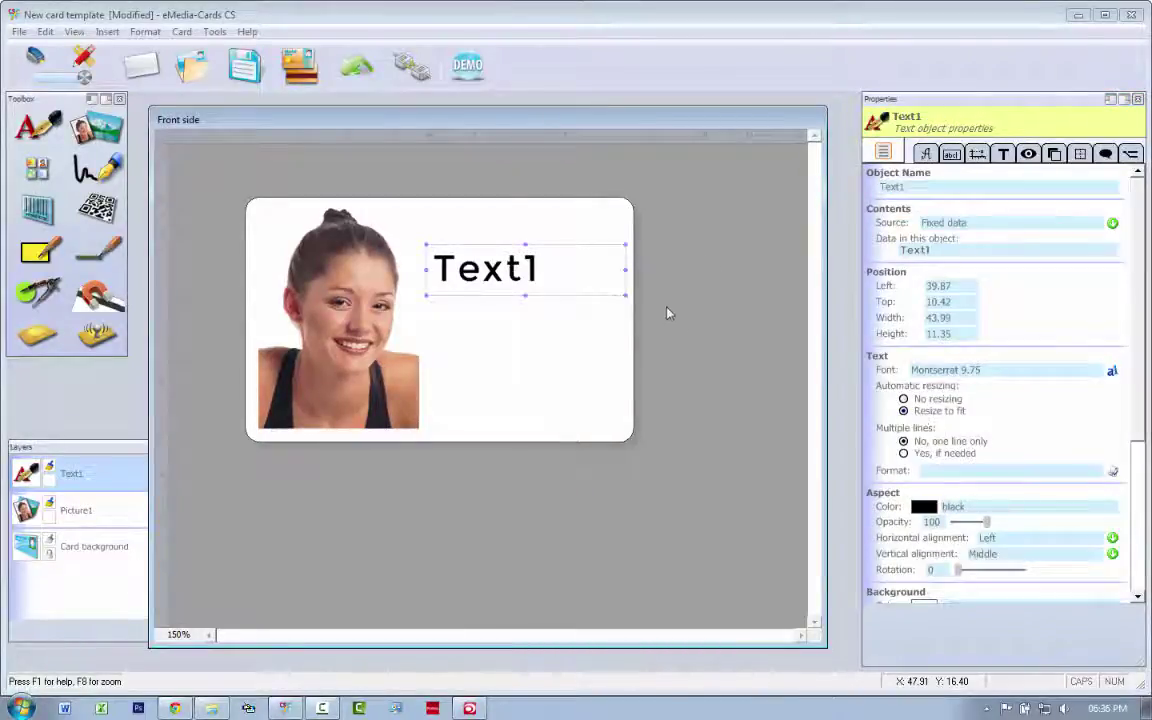
{"action": "left_click_drag", "start_coordinate": [624, 297], "coordinate": [630, 290]}
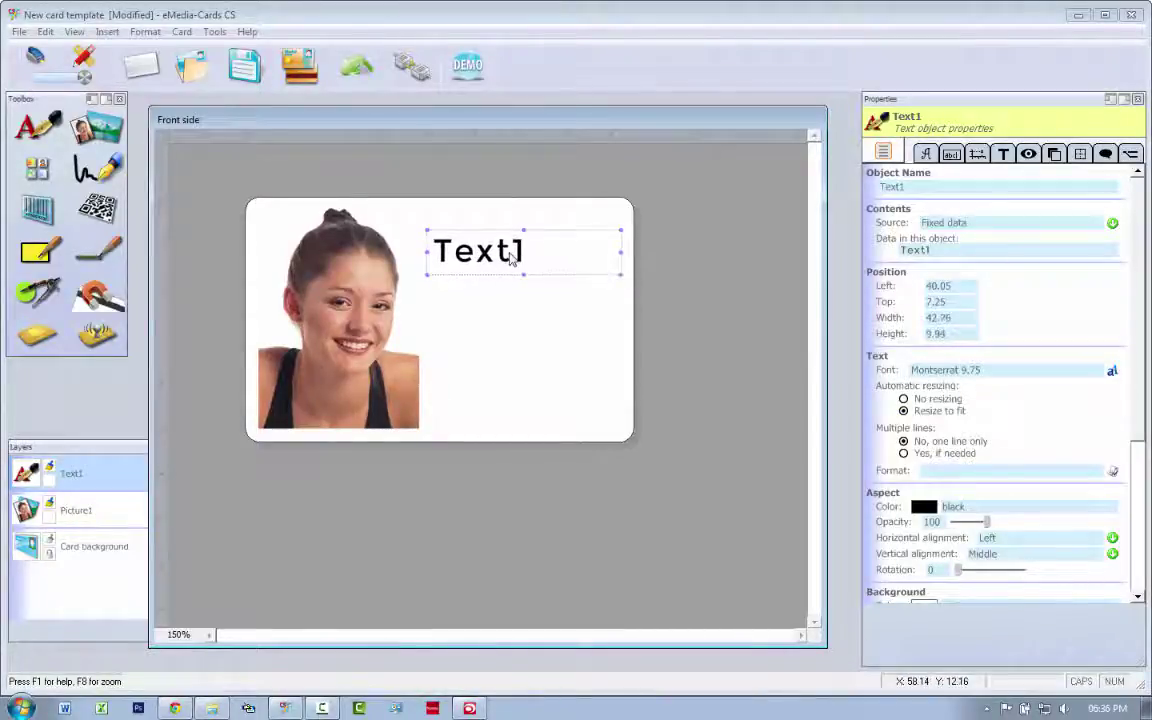
{"action": "left_click_drag", "start_coordinate": [517, 249], "coordinate": [514, 288]}
Rename the field Name, set its text to Name, and change its source to User input.
{"action": "left_click", "coordinate": [895, 187]}
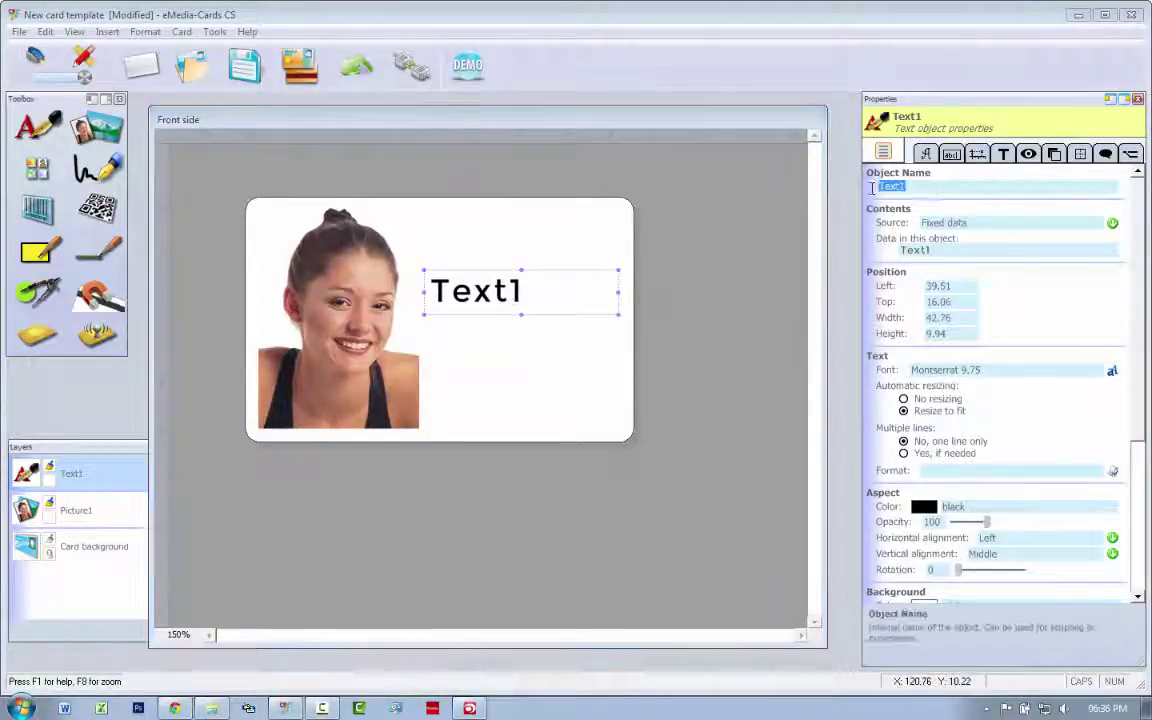
{"action": "type", "text": "Name"}
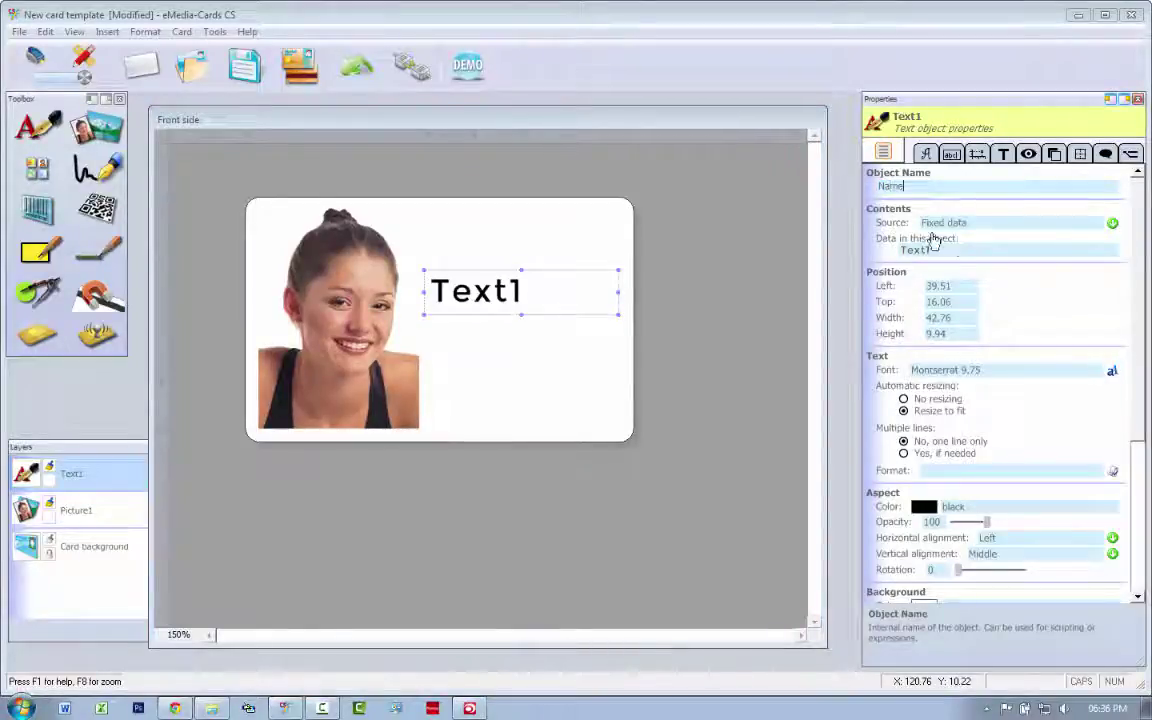
{"action": "left_click", "coordinate": [916, 249]}
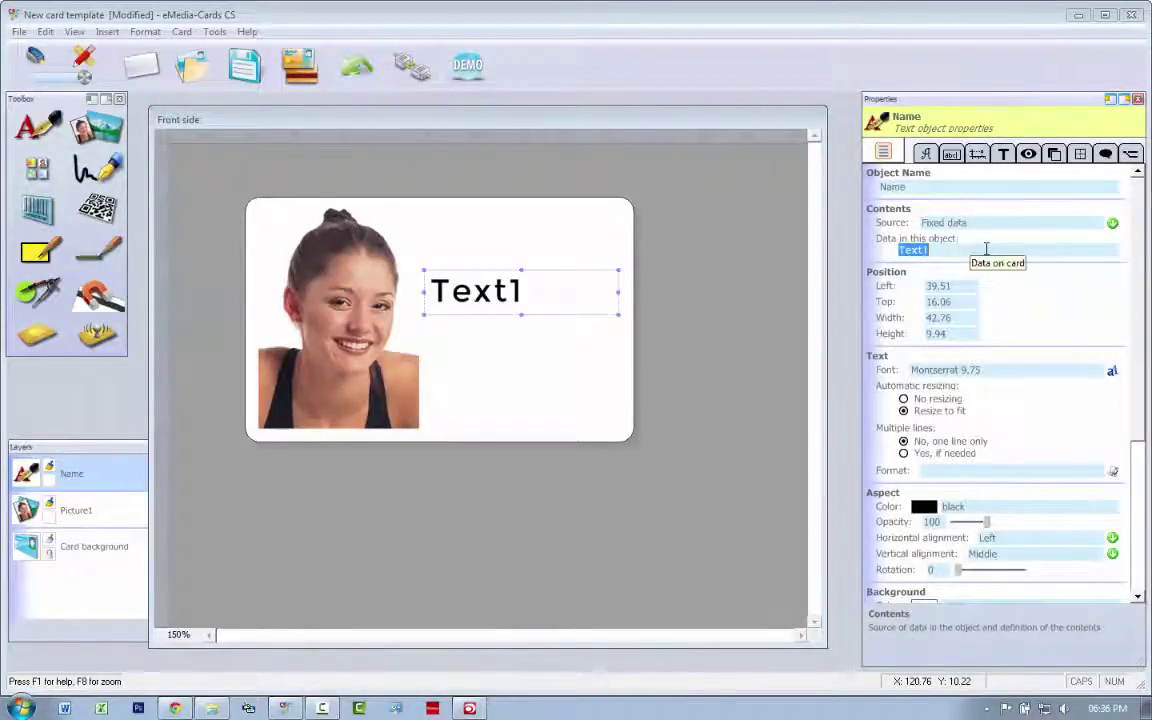
{"action": "type", "text": "Name"}
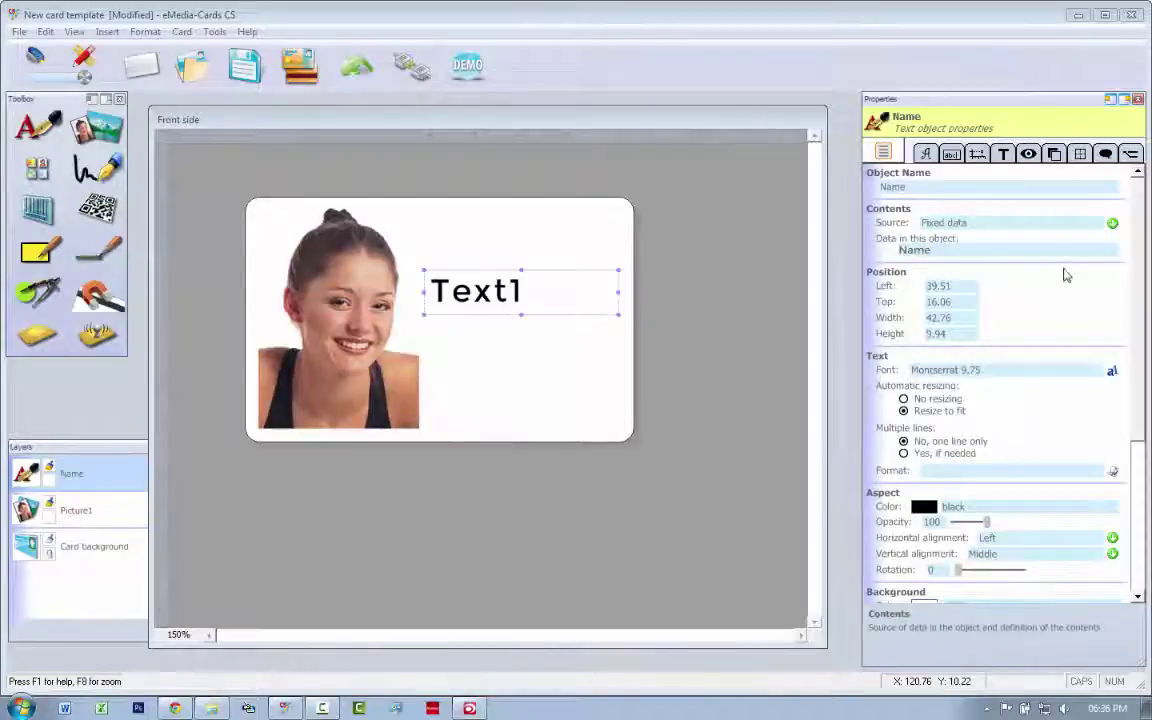
{"action": "key", "text": "Return"}
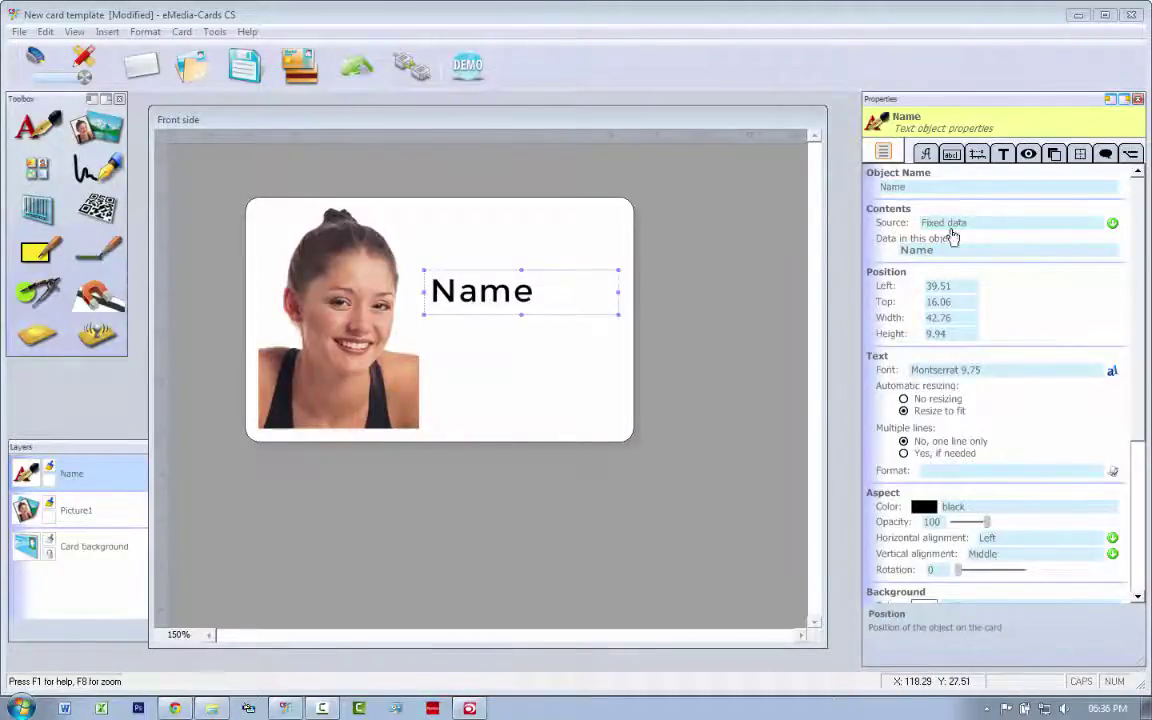
{"action": "left_click", "coordinate": [1113, 224]}
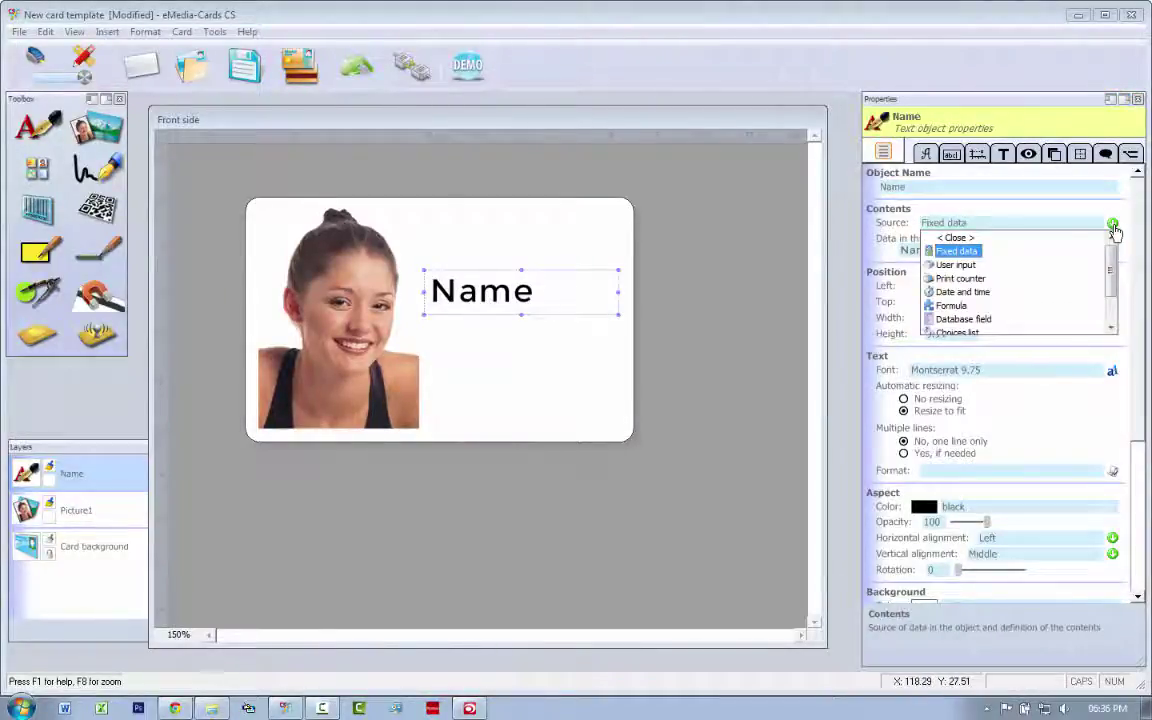
{"action": "left_click", "coordinate": [948, 265]}
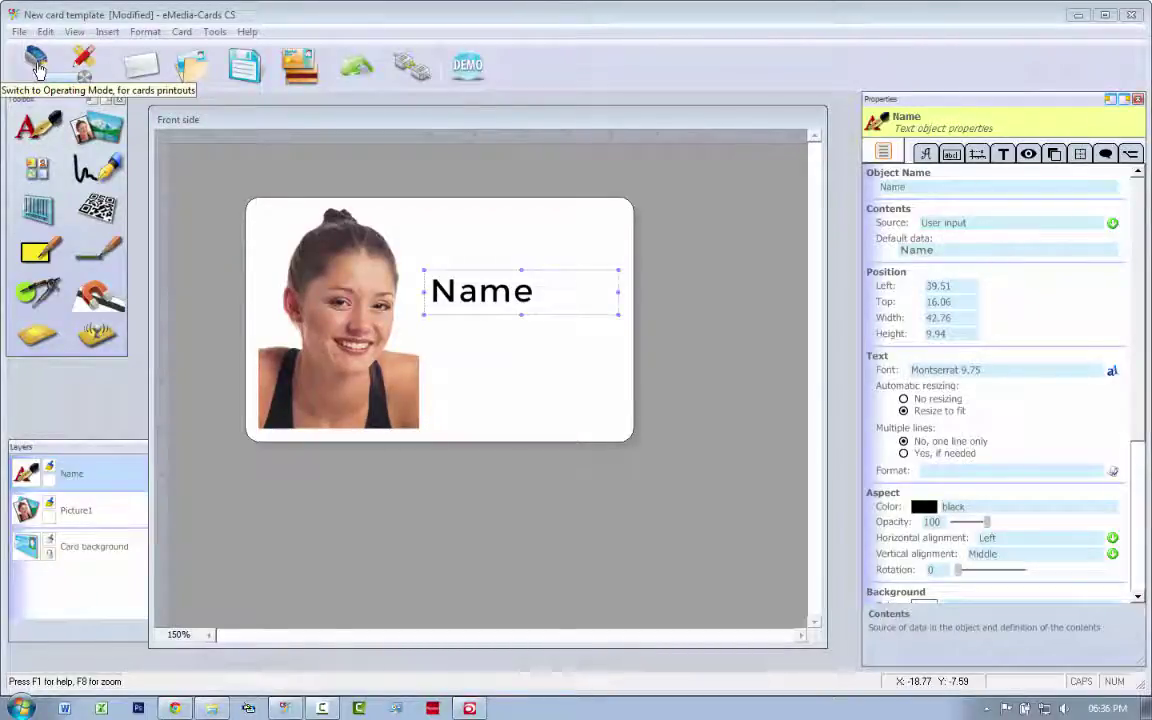
Delete the stray Text1 object from the card.
{"action": "left_click", "coordinate": [40, 133]}
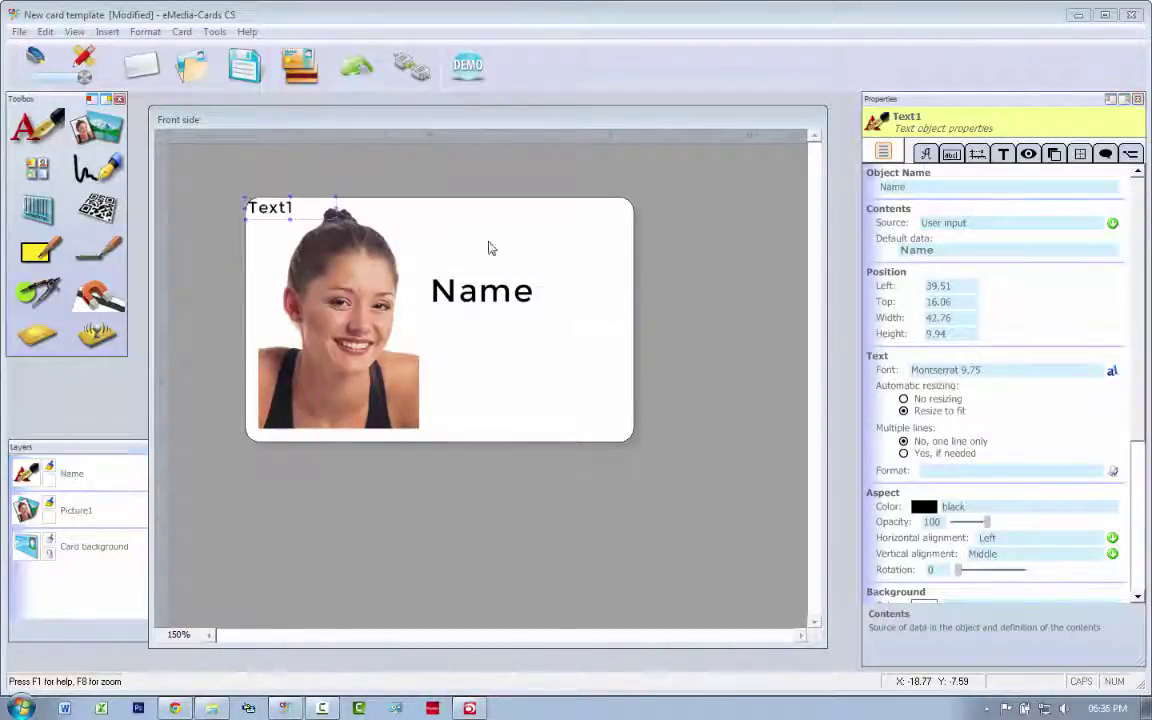
{"action": "right_click", "coordinate": [275, 206]}
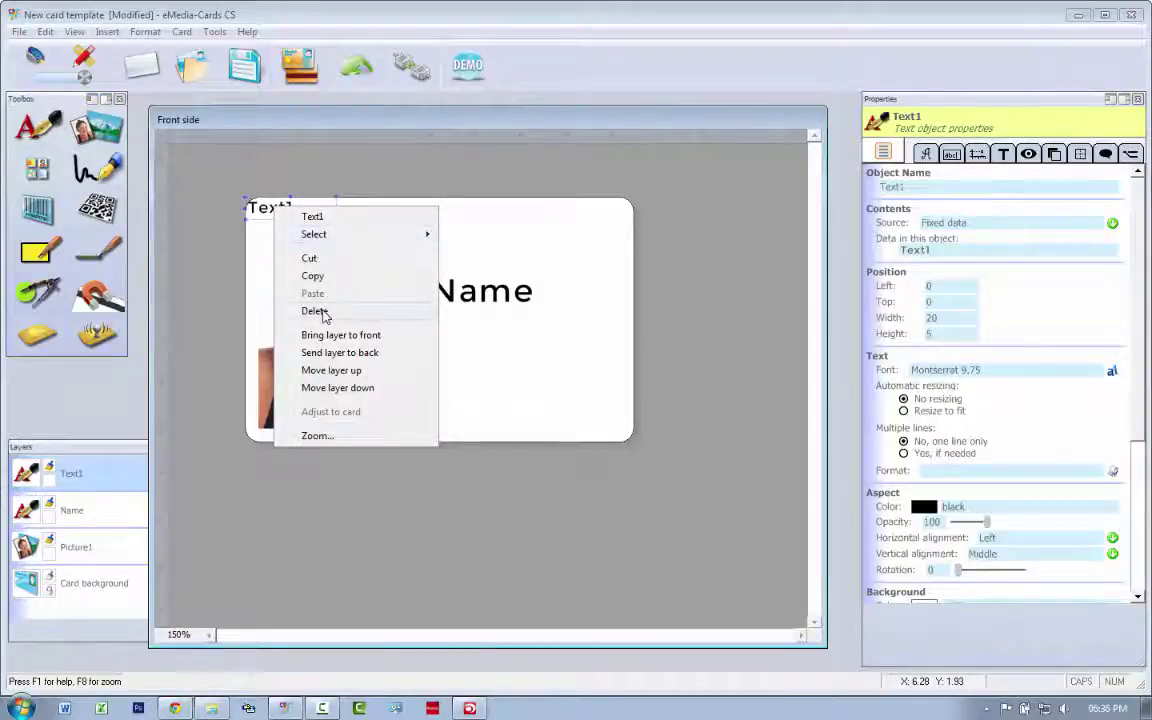
{"action": "left_click", "coordinate": [315, 311]}
Copy the Name field below itself, rename the copy Surname, and set its default text to Surname.
{"action": "left_click", "coordinate": [468, 300]}
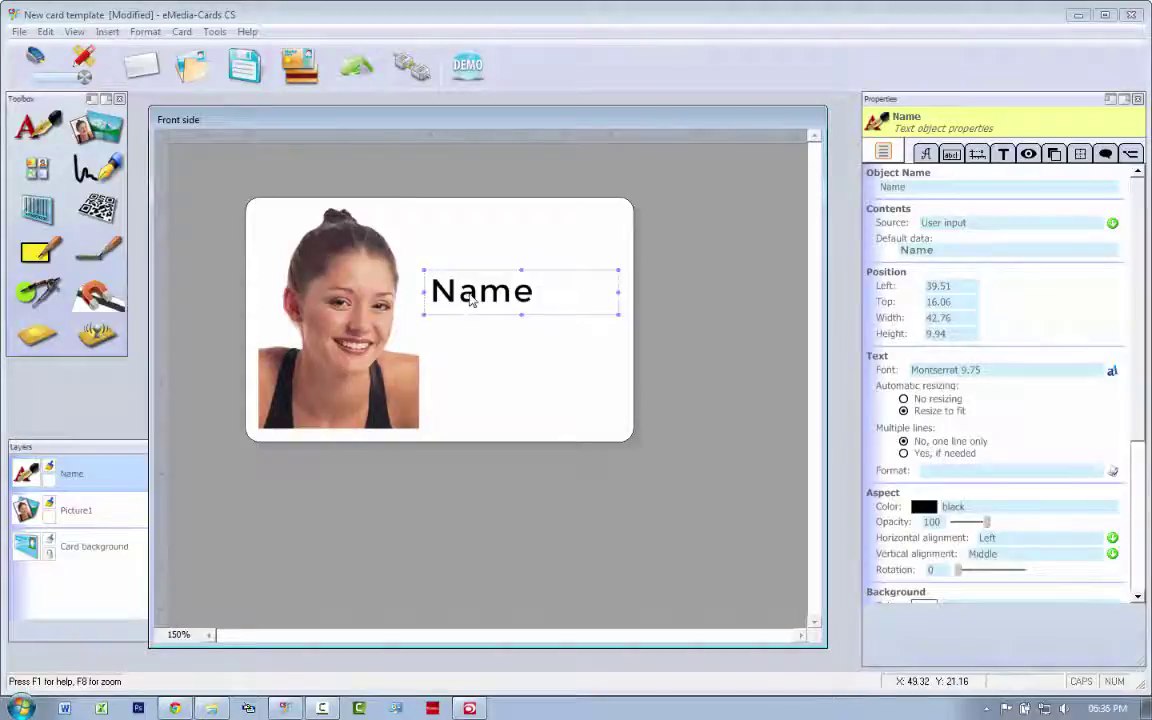
{"action": "left_click_drag", "start_coordinate": [468, 304], "coordinate": [474, 333]}
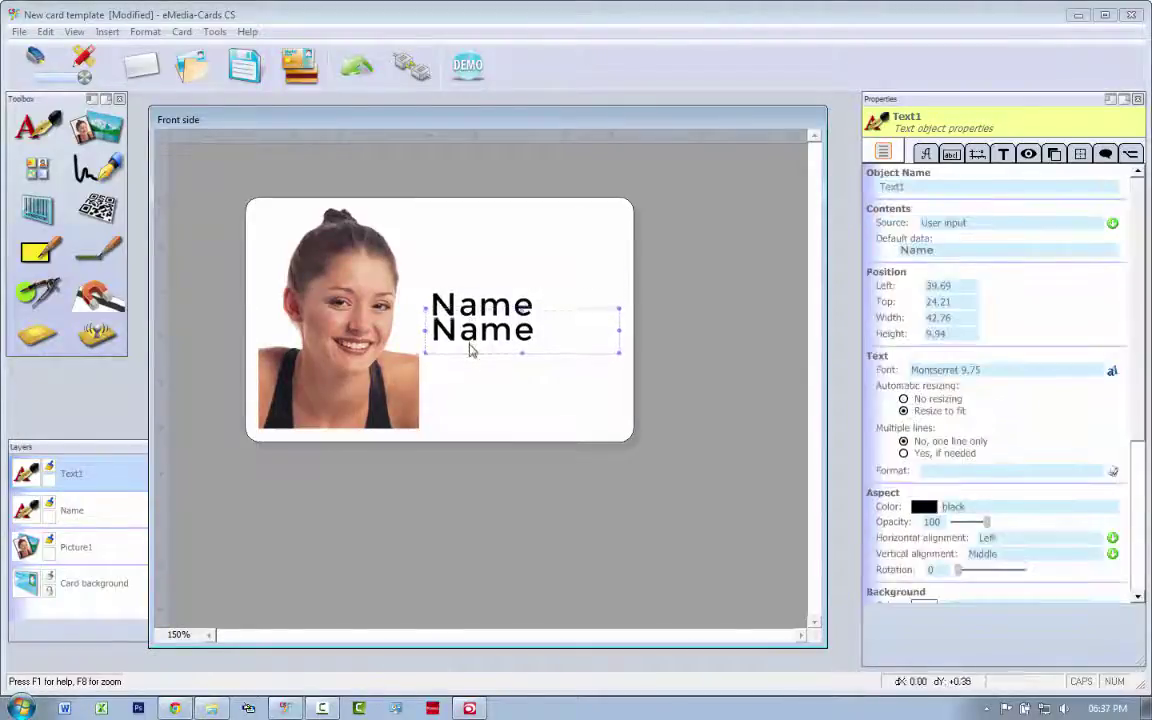
{"action": "left_click_drag", "start_coordinate": [470, 349], "coordinate": [470, 358]}
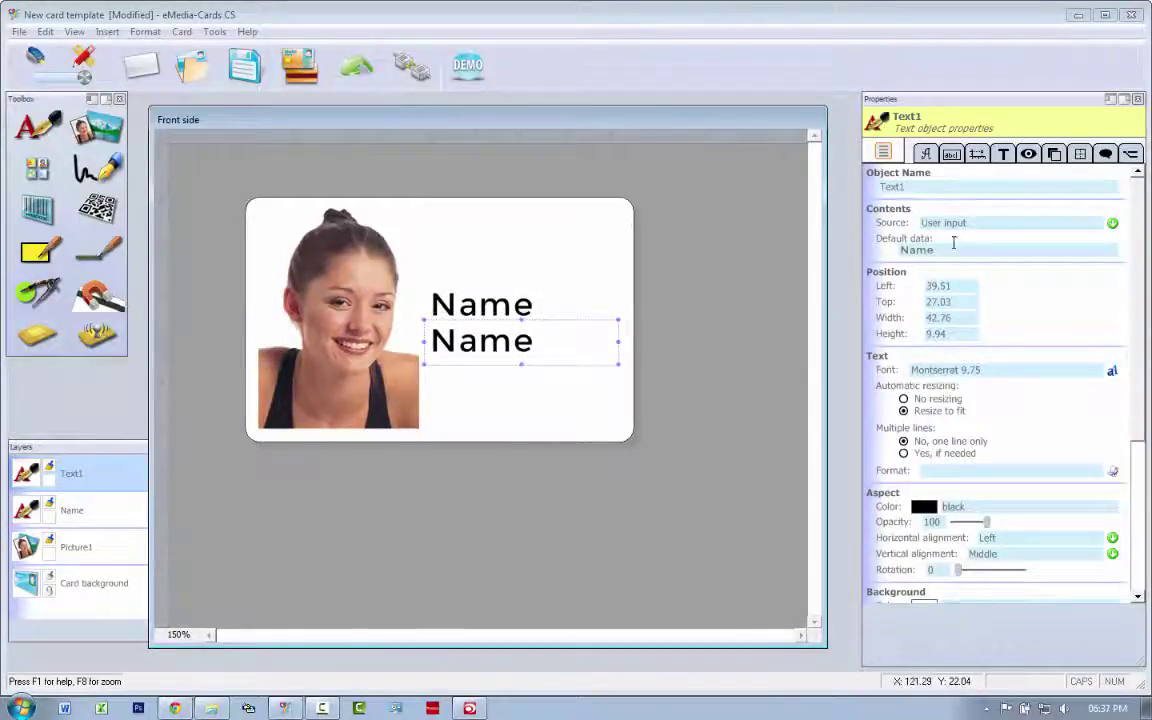
{"action": "left_click", "coordinate": [925, 188]}
{"action": "type", "text": "Surname"}
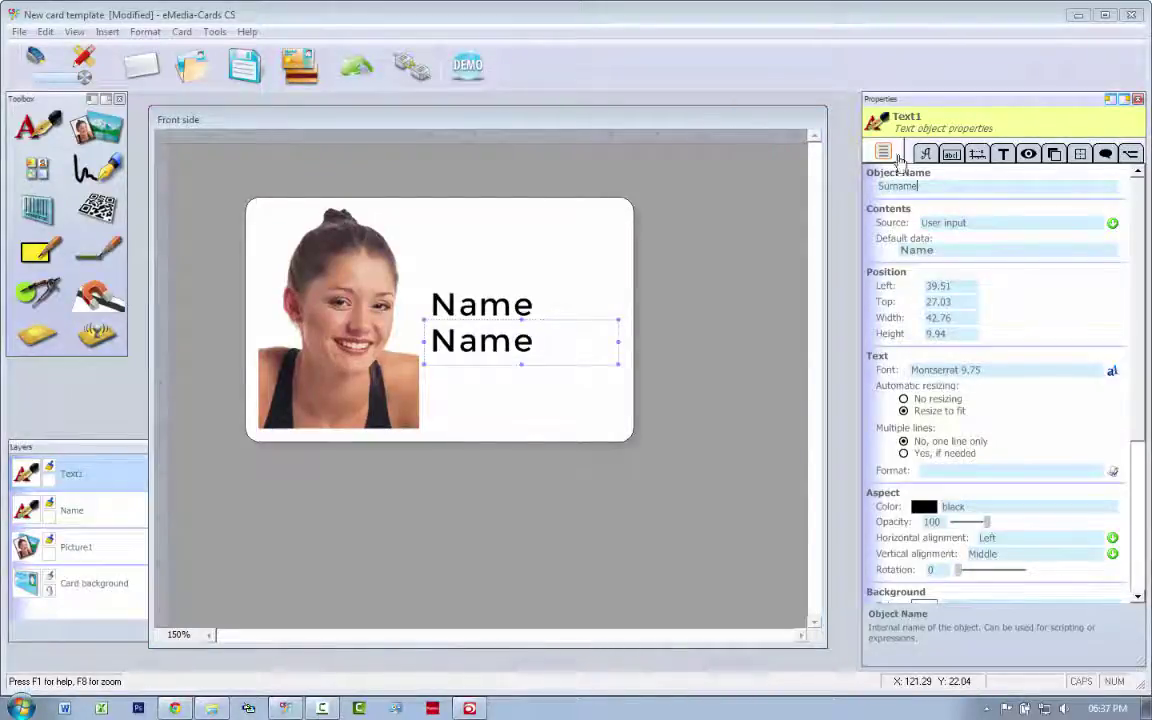
{"action": "left_click", "coordinate": [944, 251]}
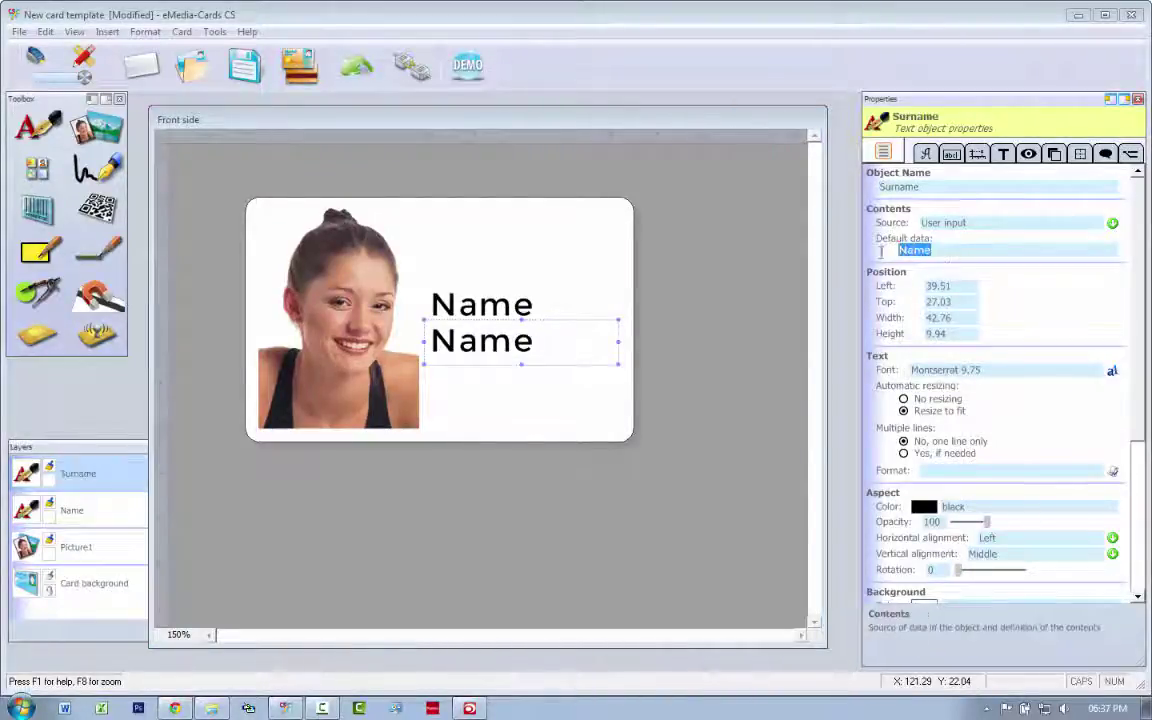
{"action": "type", "text": "Su"}
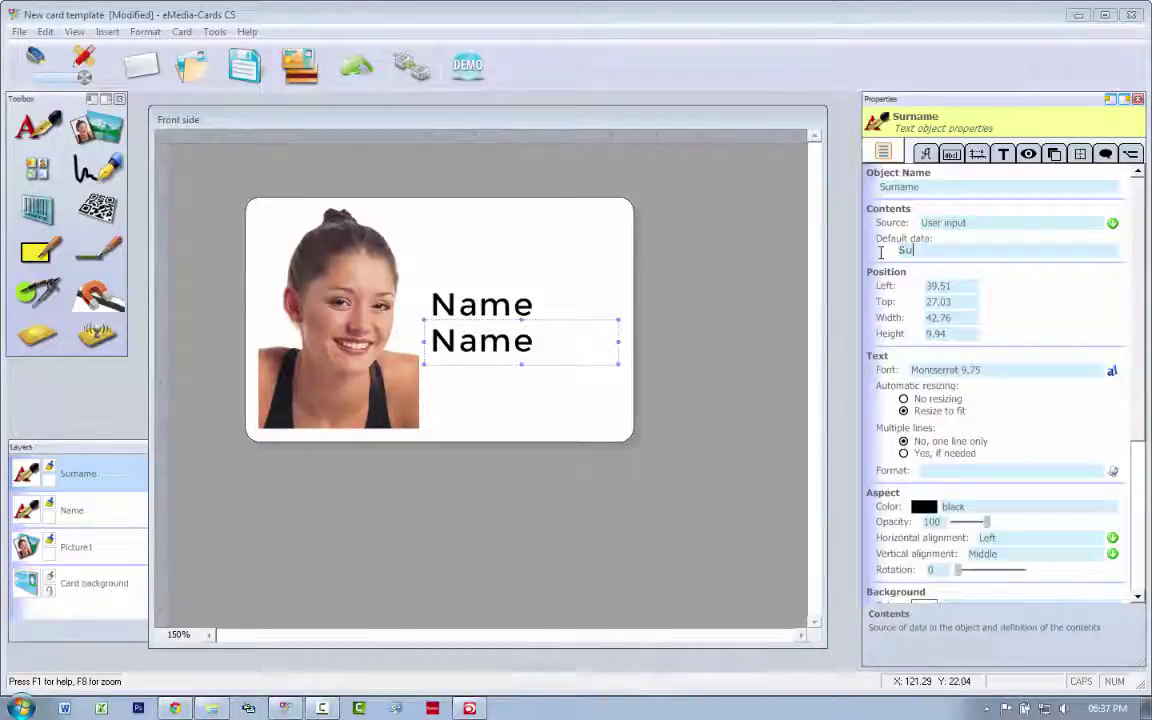
{"action": "type", "text": "rname"}
{"action": "key", "text": "Return"}
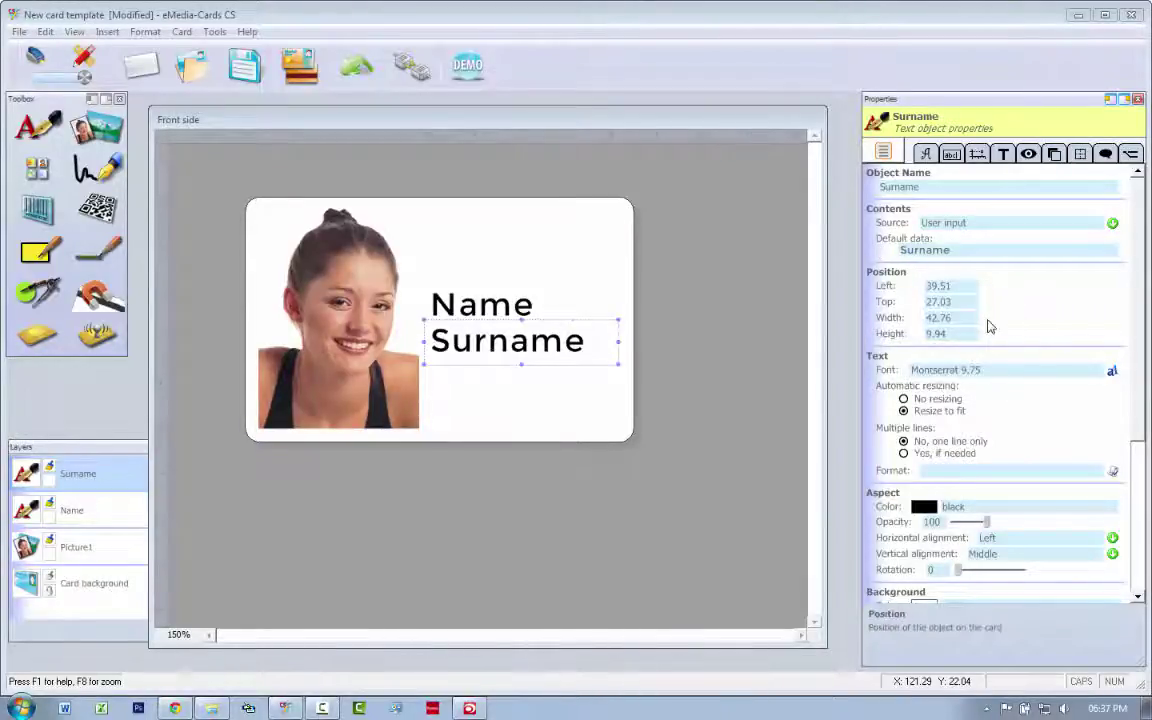
Add a new text object at the card's bottom and set it to Resize to fit.
{"action": "left_click", "coordinate": [591, 386]}
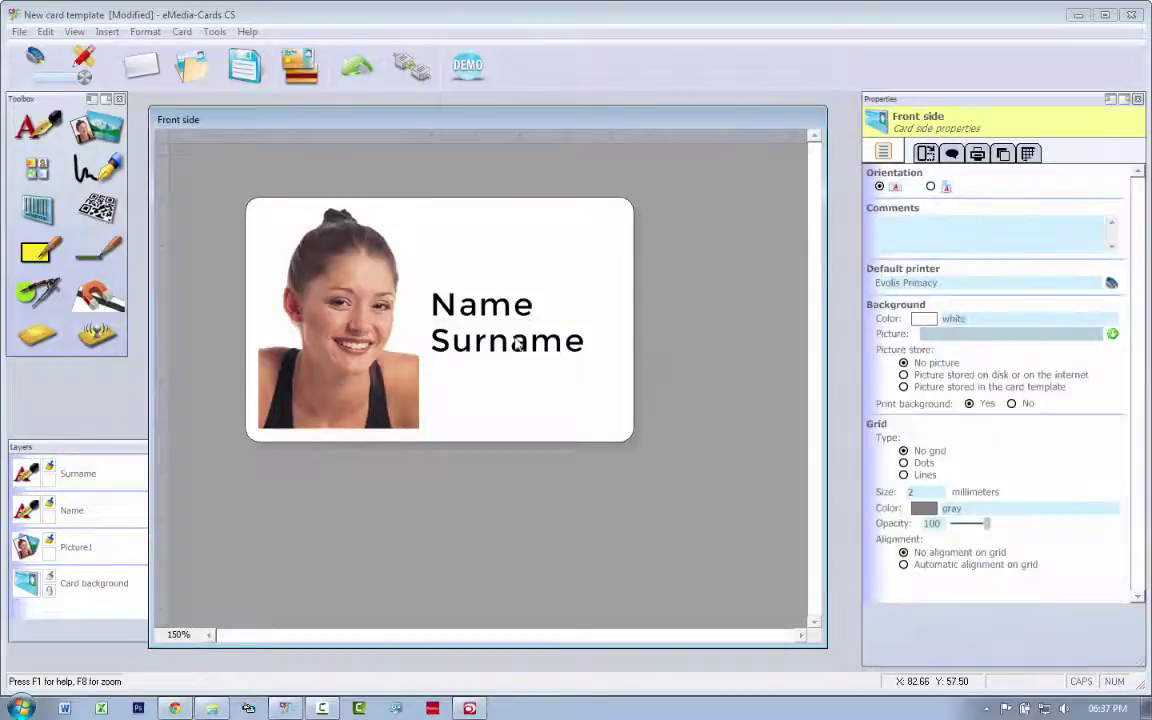
{"action": "left_click", "coordinate": [37, 125]}
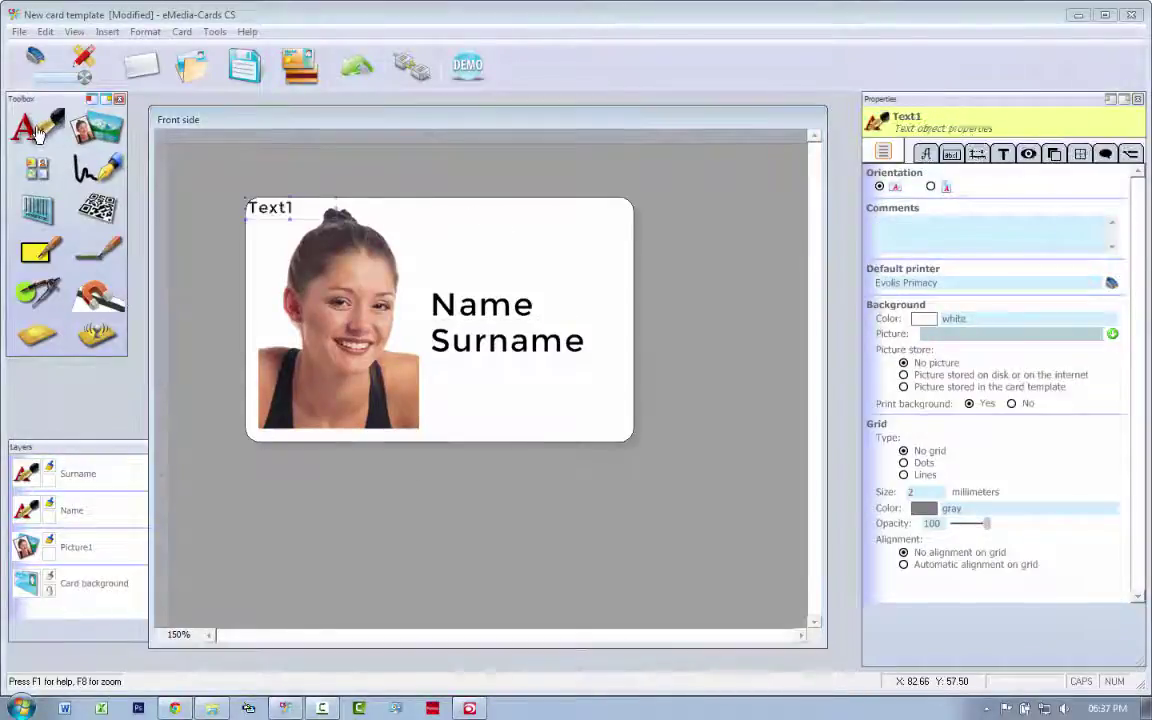
{"action": "left_click_drag", "start_coordinate": [307, 206], "coordinate": [621, 419]}
{"action": "left_click", "coordinate": [904, 411]}
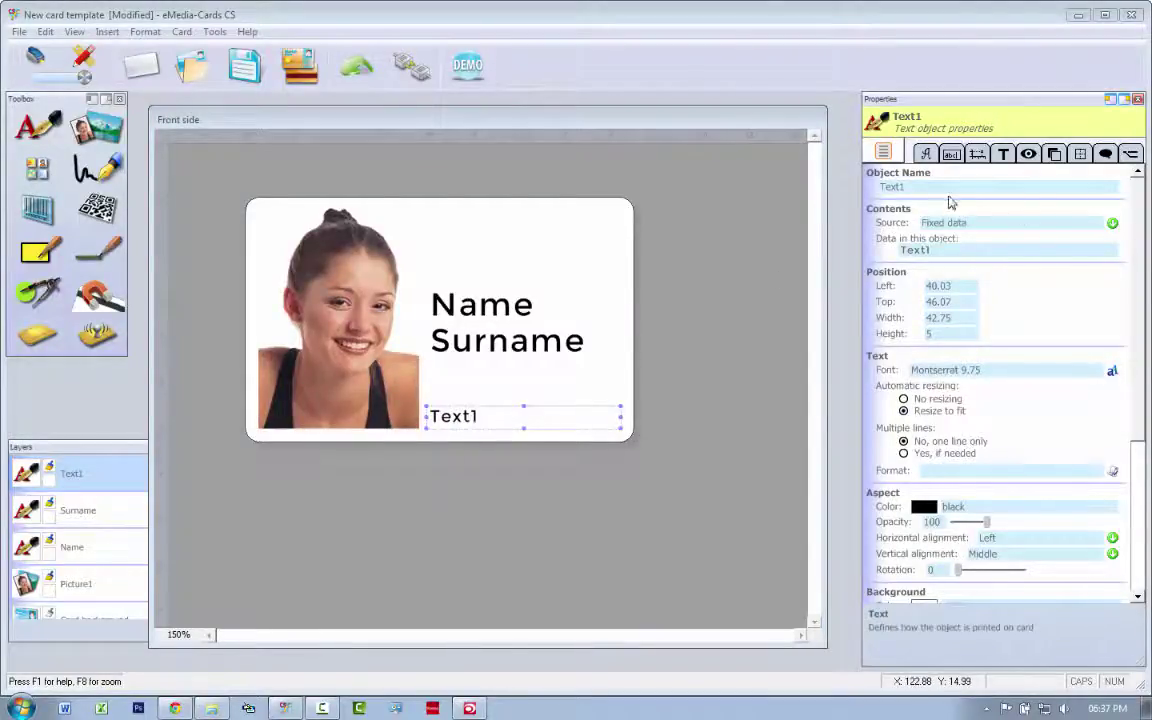
Name it Iffound with fixed text 'If found. please call' followed by a contact number.
{"action": "left_click", "coordinate": [868, 187]}
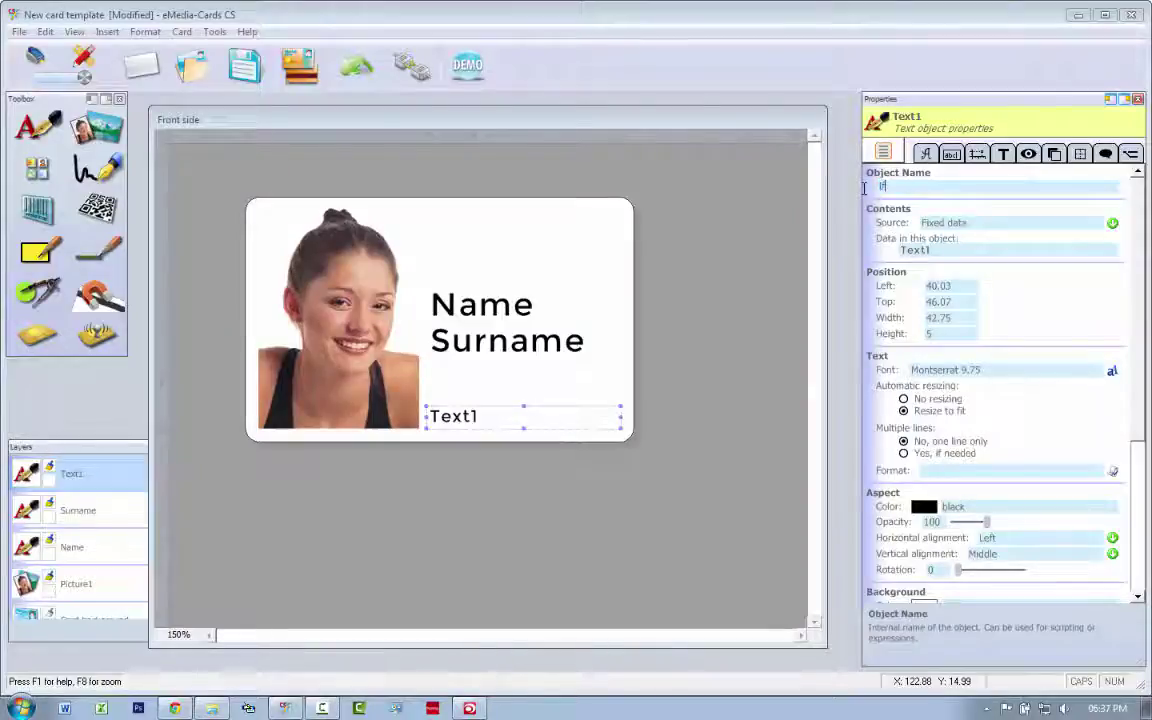
{"action": "type", "text": "Iffound"}
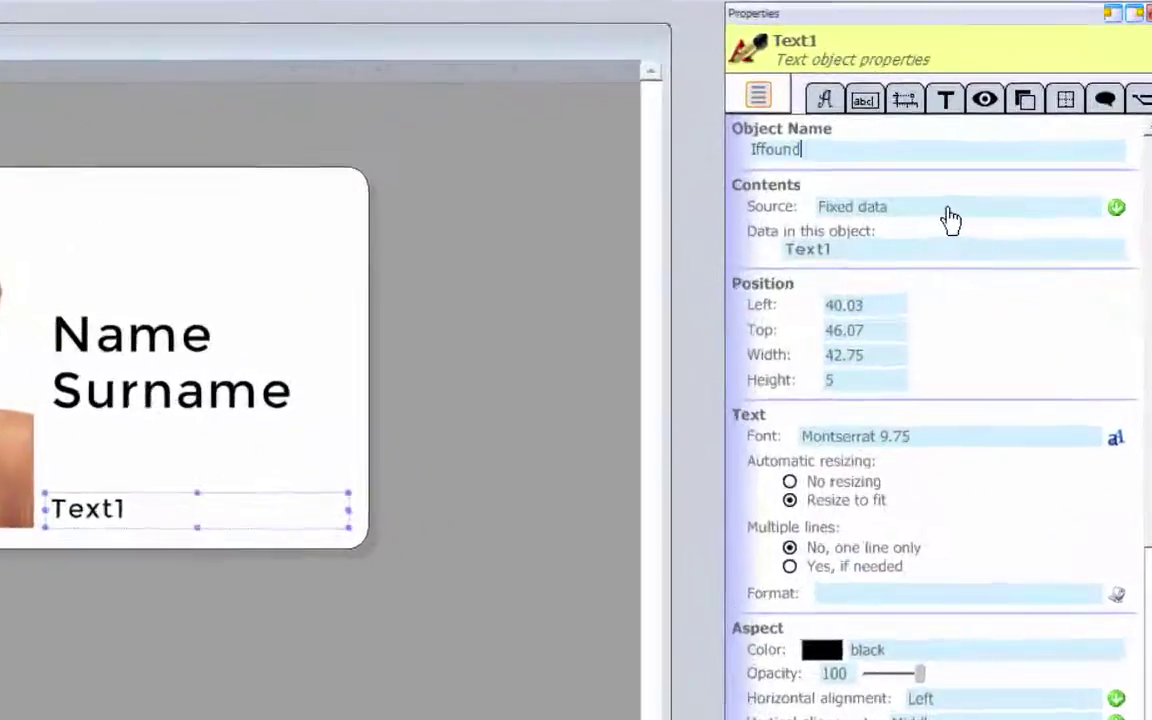
{"action": "left_click", "coordinate": [969, 223]}
{"action": "left_click", "coordinate": [872, 252]}
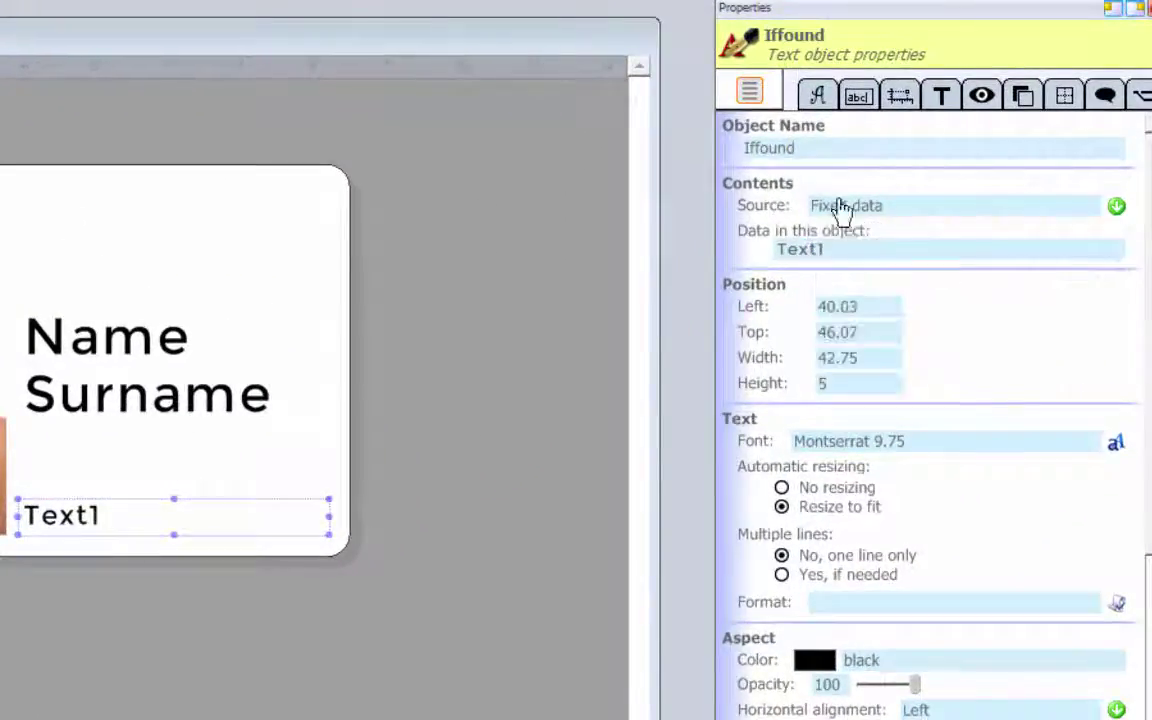
{"action": "left_click_drag", "start_coordinate": [850, 250], "coordinate": [742, 250]}
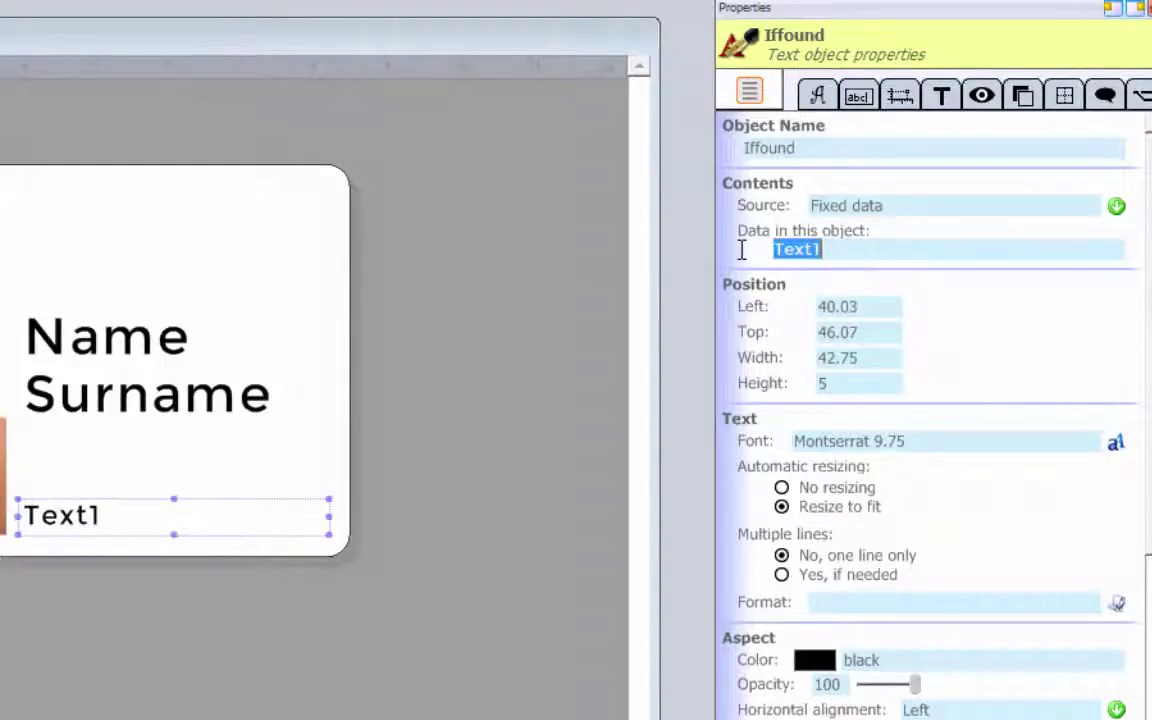
{"action": "type", "text": "If found."}
{"action": "type", "text": " please c"}
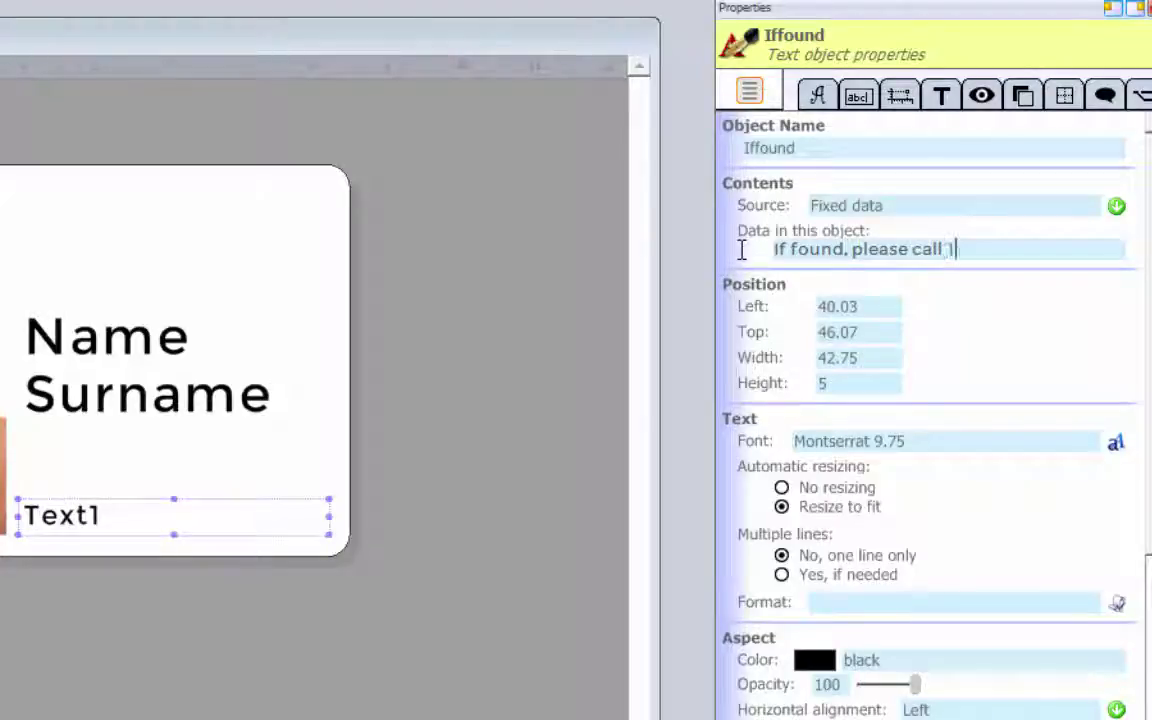
{"action": "type", "text": "all 111111111"}
{"action": "key", "text": "Return"}
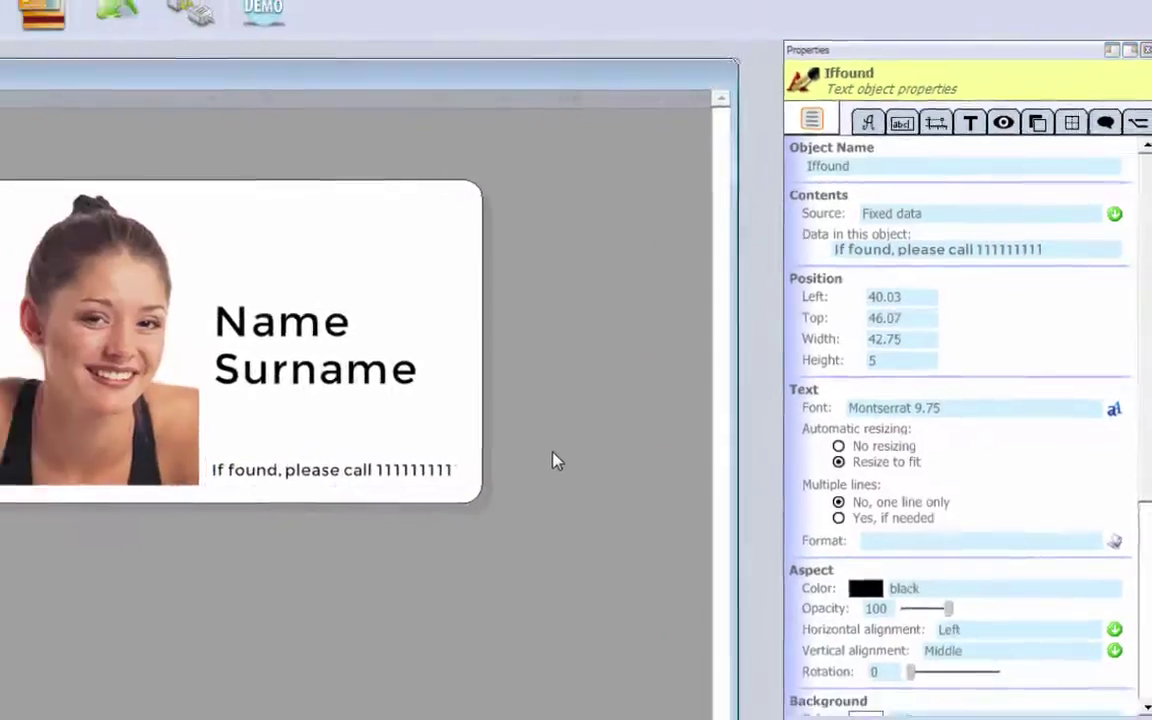
Add a new picture object and resize it into a wide strip above the Name text.
{"action": "left_click", "coordinate": [432, 502]}
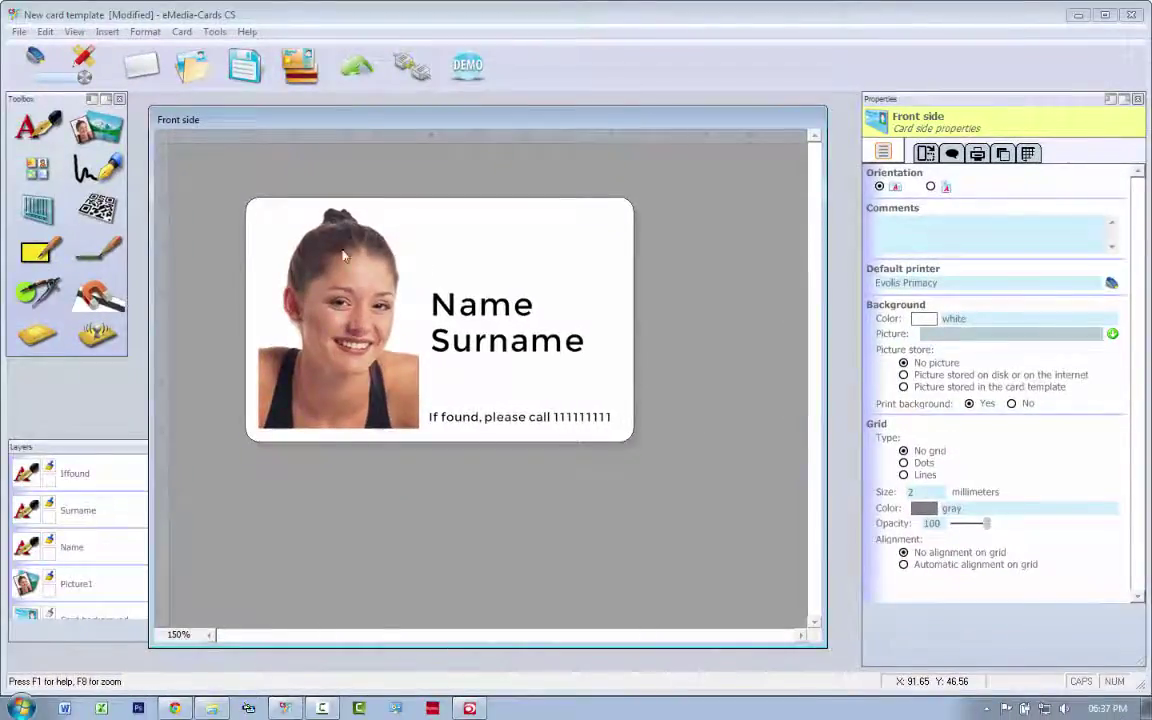
{"action": "left_click", "coordinate": [97, 127]}
{"action": "left_click", "coordinate": [275, 225]}
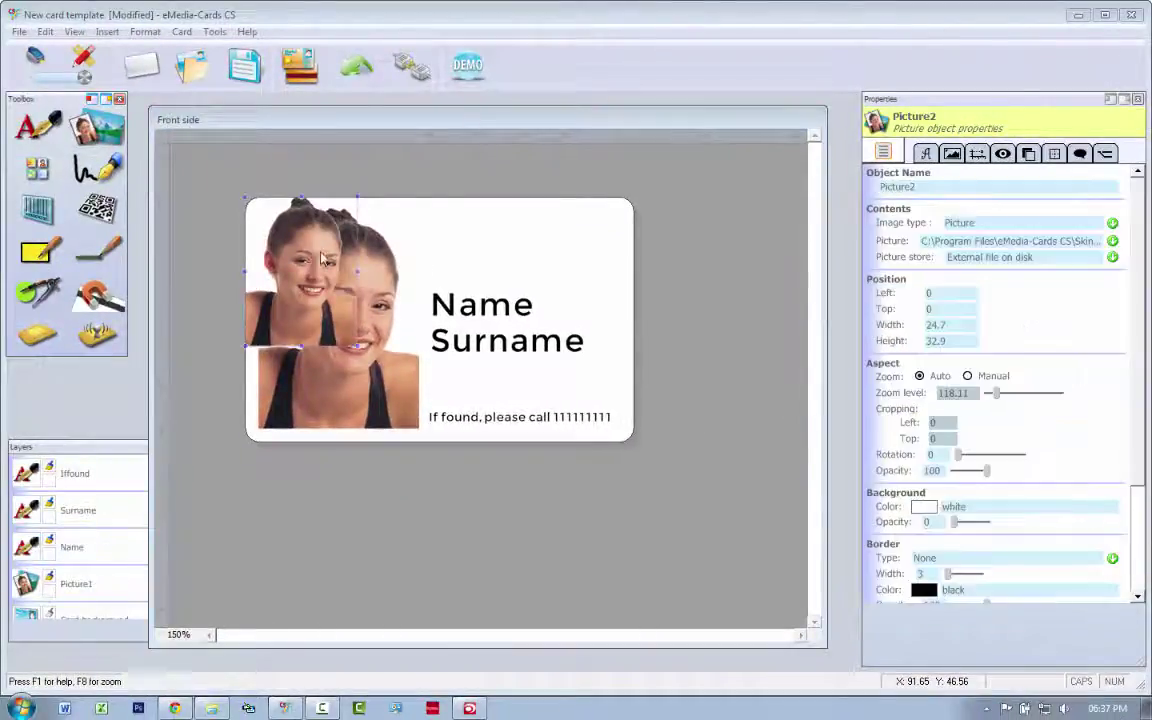
{"action": "left_click_drag", "start_coordinate": [352, 258], "coordinate": [534, 268]}
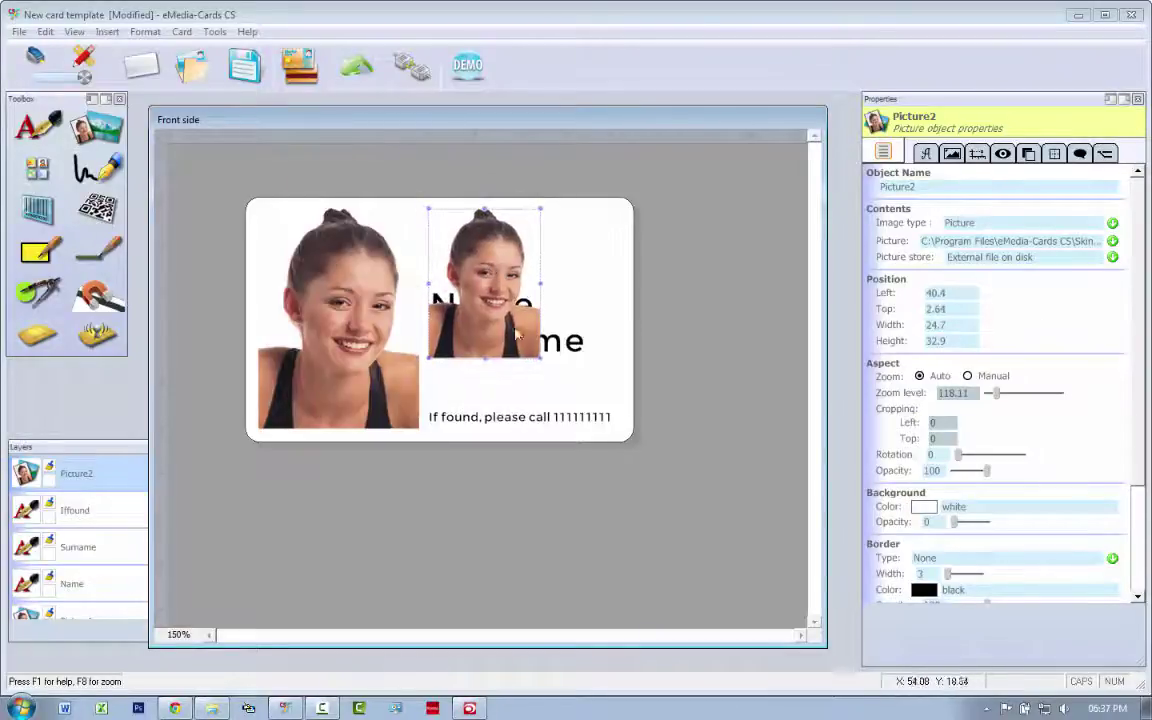
{"action": "left_click_drag", "start_coordinate": [541, 359], "coordinate": [625, 288]}
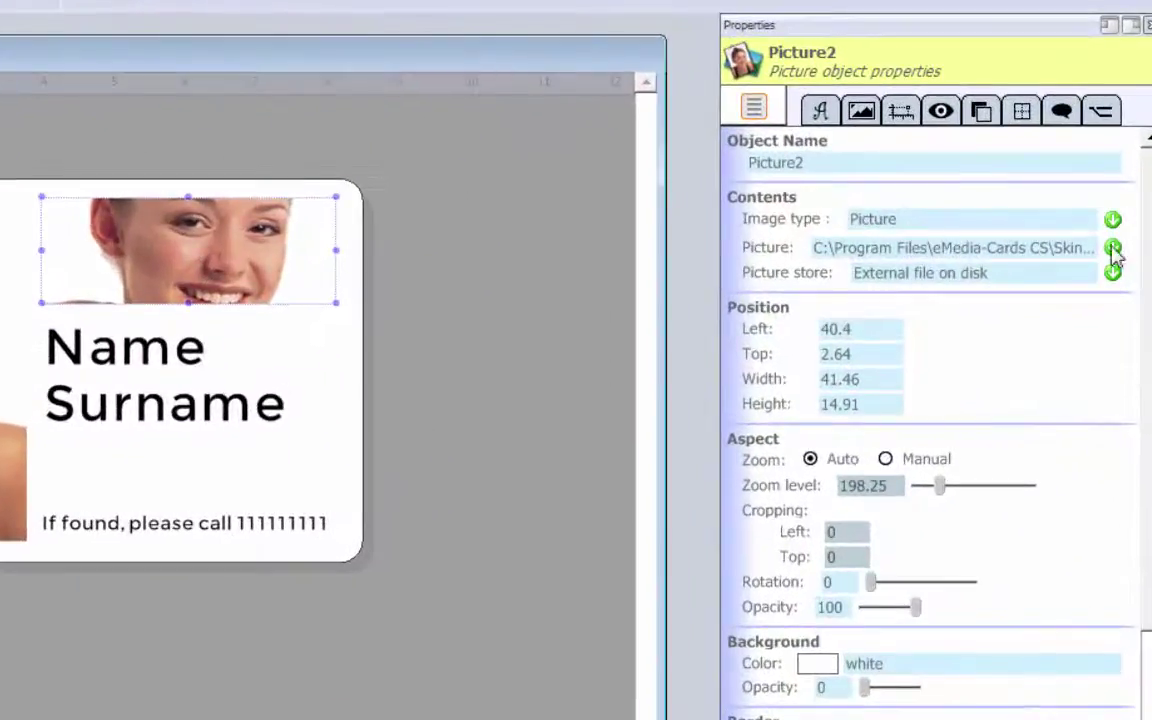
Load Sample Pictures\Chrysanthemum from disk as the strip's image.
{"action": "left_click", "coordinate": [1113, 249]}
{"action": "left_click", "coordinate": [910, 289]}
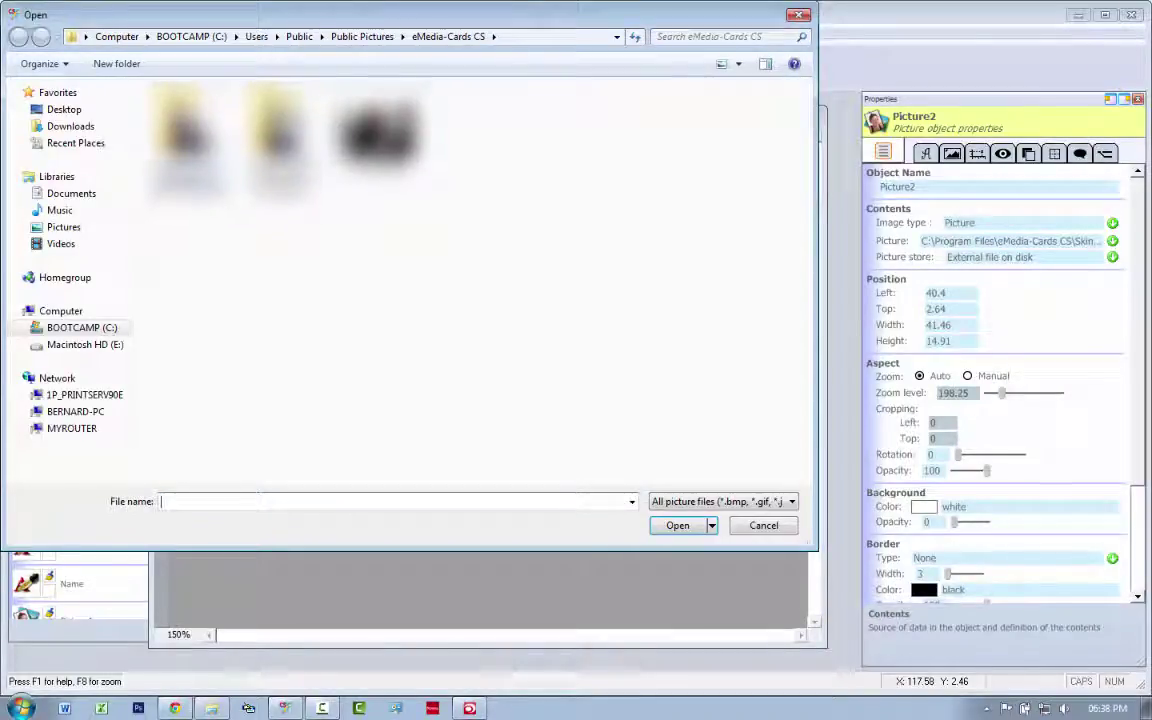
{"action": "left_click", "coordinate": [64, 227]}
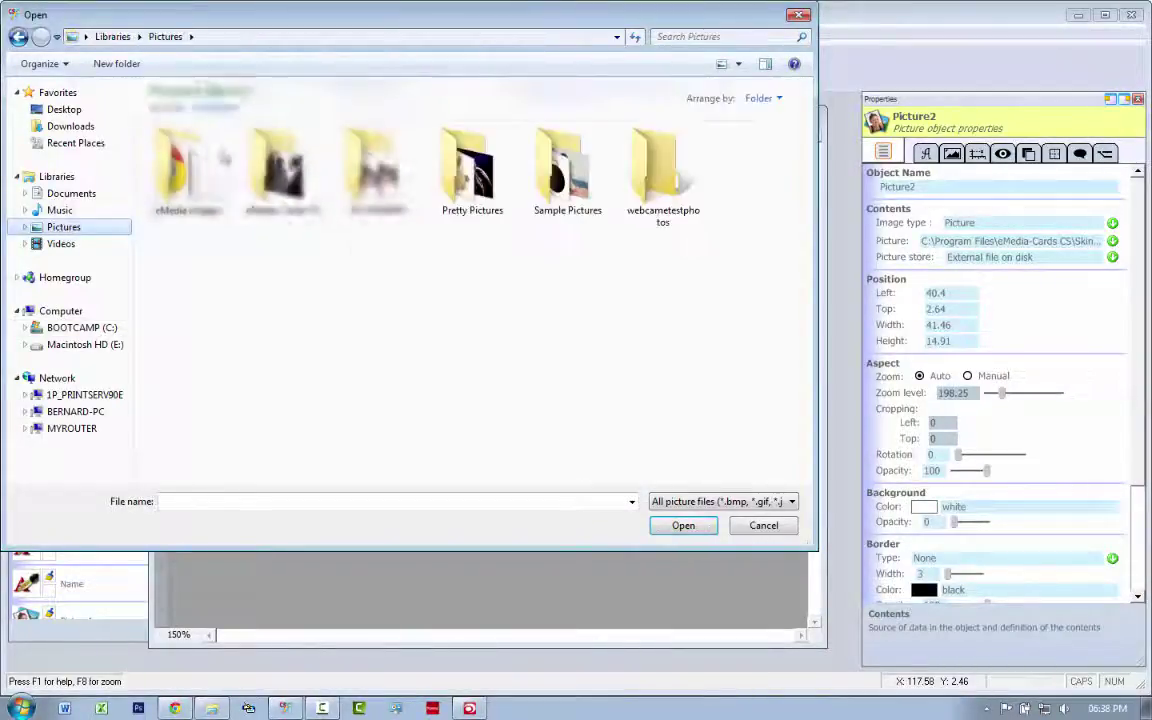
{"action": "double_click", "coordinate": [566, 184]}
{"action": "left_click", "coordinate": [362, 143]}
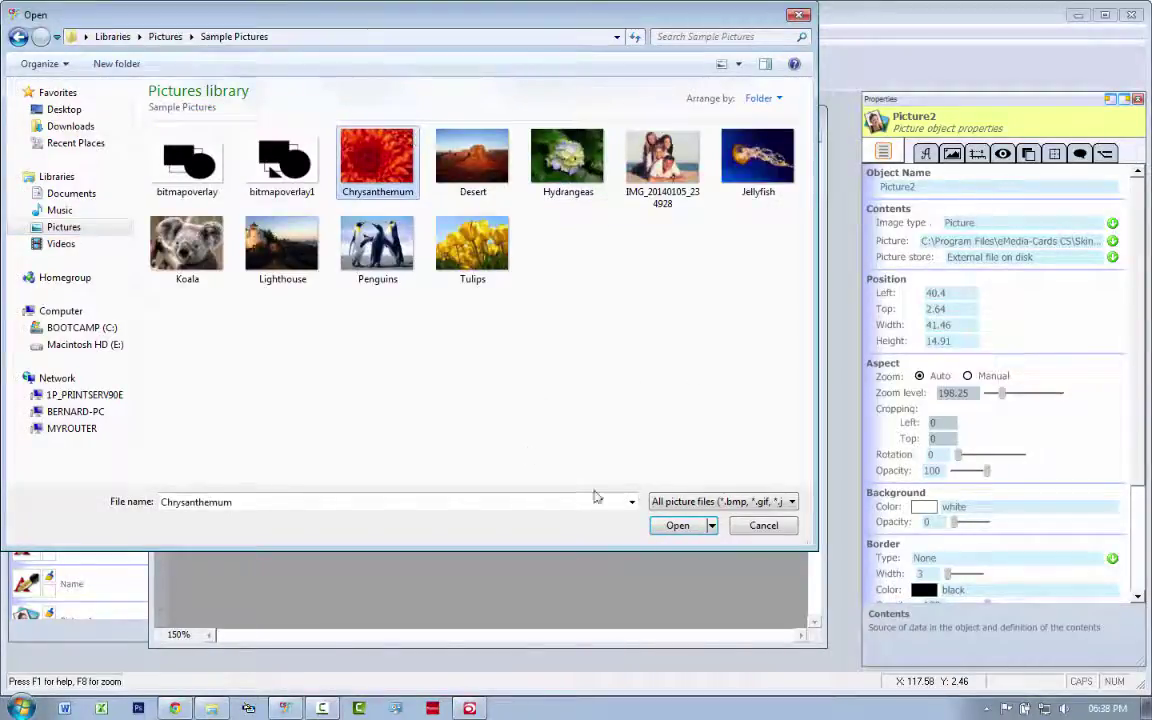
{"action": "left_click", "coordinate": [678, 525]}
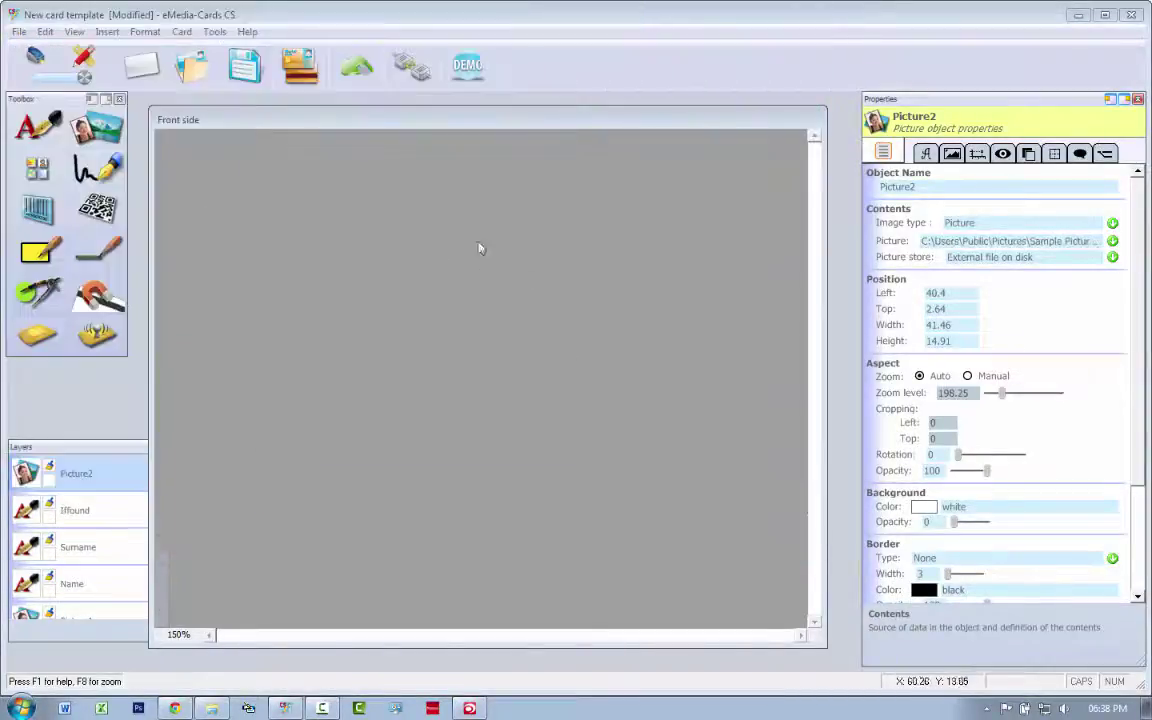
{"action": "left_click", "coordinate": [540, 300]}
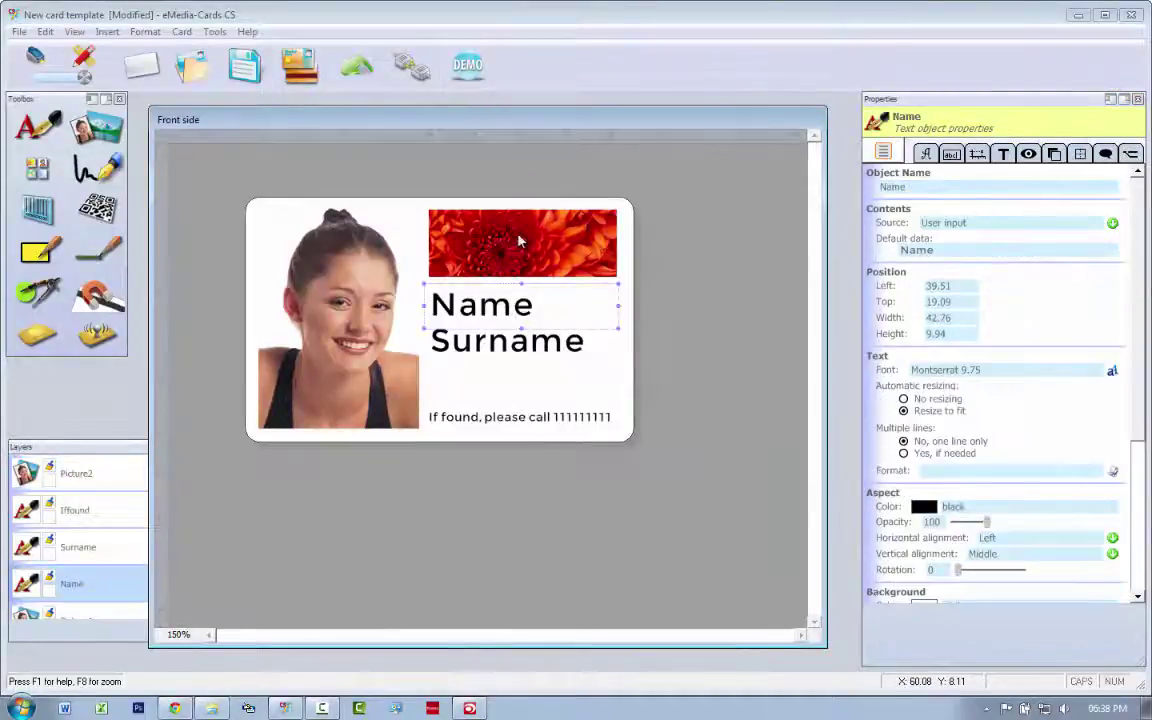
{"action": "left_click", "coordinate": [756, 280]}
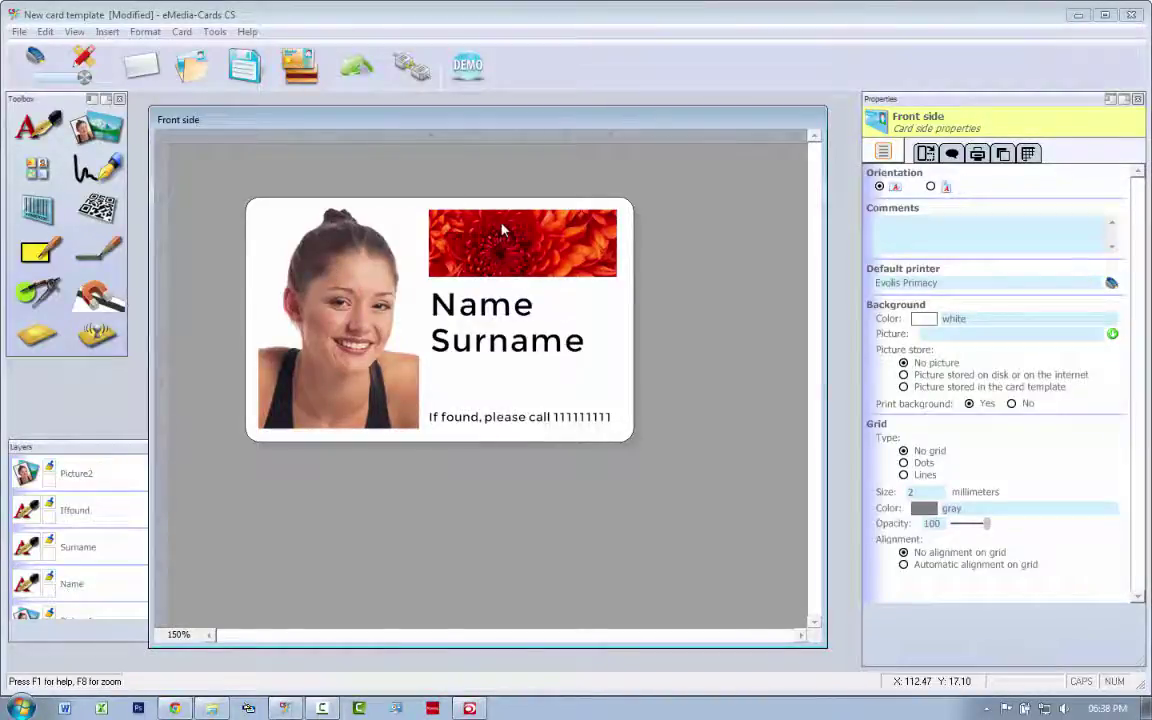
Select the portrait, Name, Surname, flower strip and If found text objects to review their properties.
{"action": "left_click", "coordinate": [304, 288]}
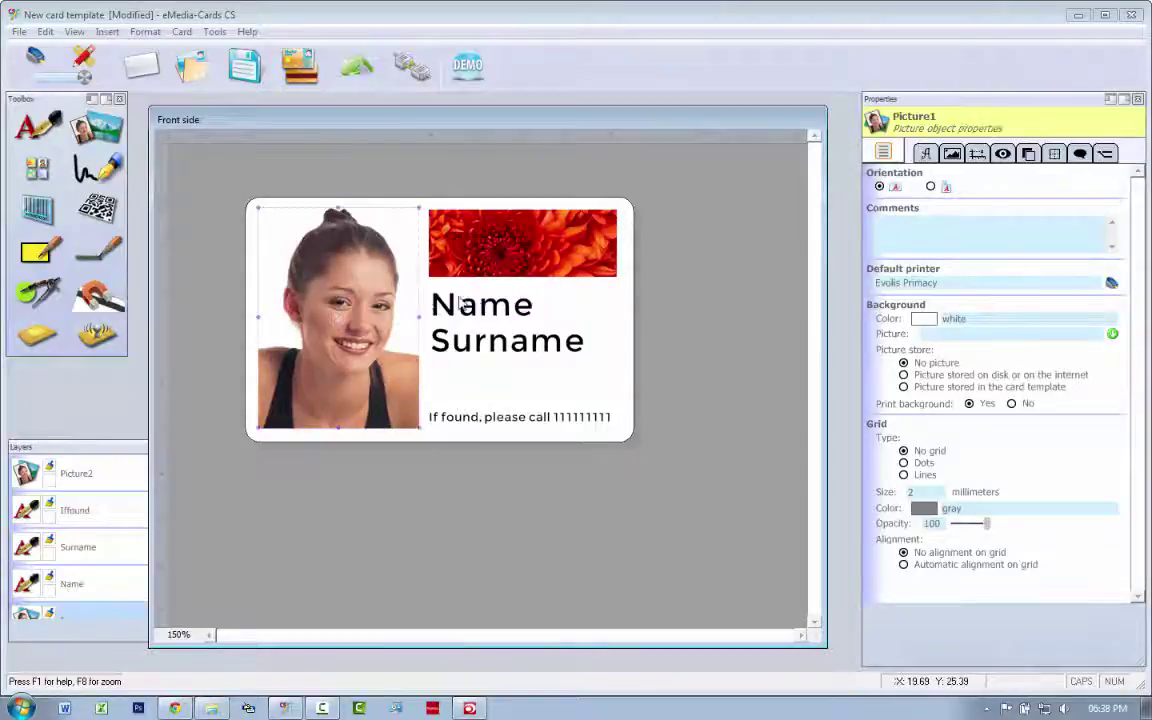
{"action": "left_click", "coordinate": [322, 310]}
{"action": "left_click", "coordinate": [478, 306]}
{"action": "left_click", "coordinate": [488, 345]}
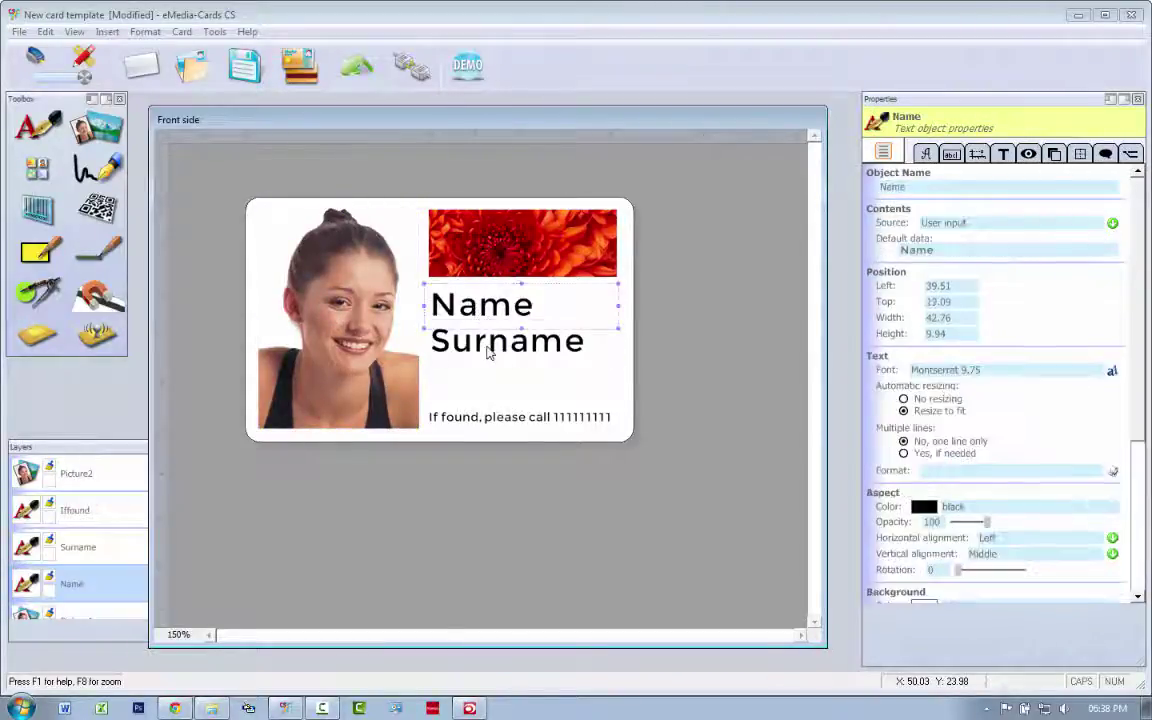
{"action": "left_click", "coordinate": [500, 253]}
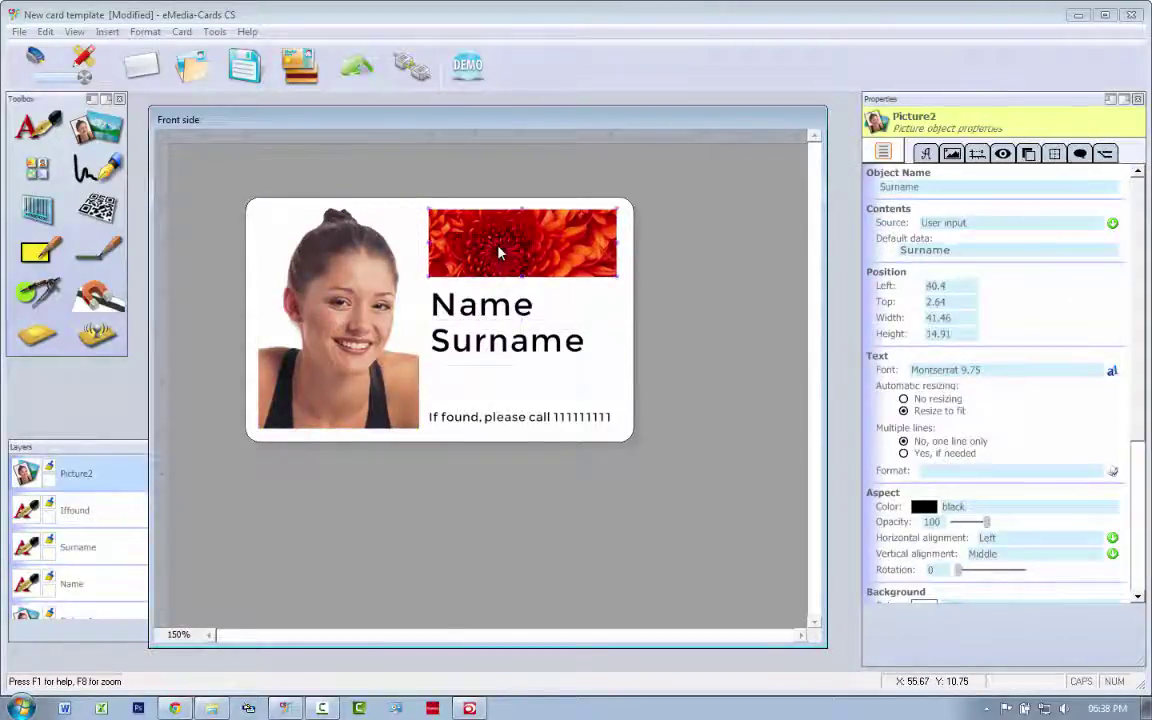
{"action": "left_click", "coordinate": [503, 425]}
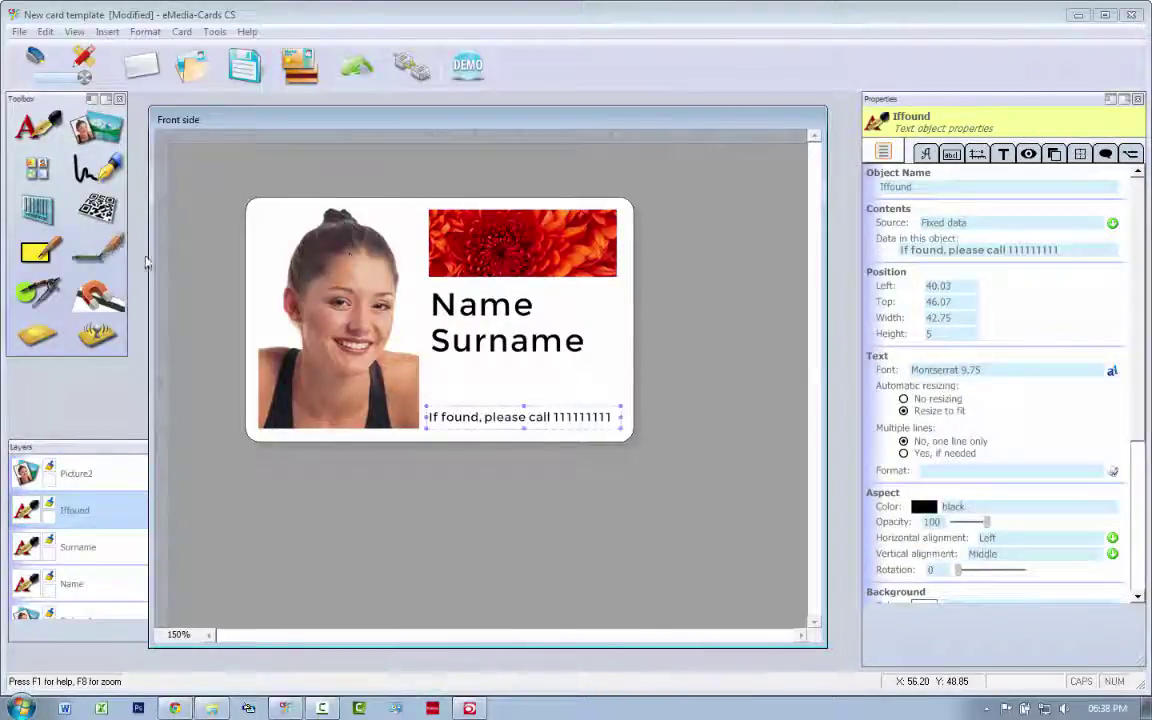
Add a 3 of 9 barcode, Barcode1, below Surname, sized about 45.06 wide to match the text column.
{"action": "left_click", "coordinate": [38, 207]}
{"action": "left_click_drag", "start_coordinate": [343, 236], "coordinate": [527, 397]}
{"action": "left_click_drag", "start_coordinate": [649, 427], "coordinate": [629, 407]}
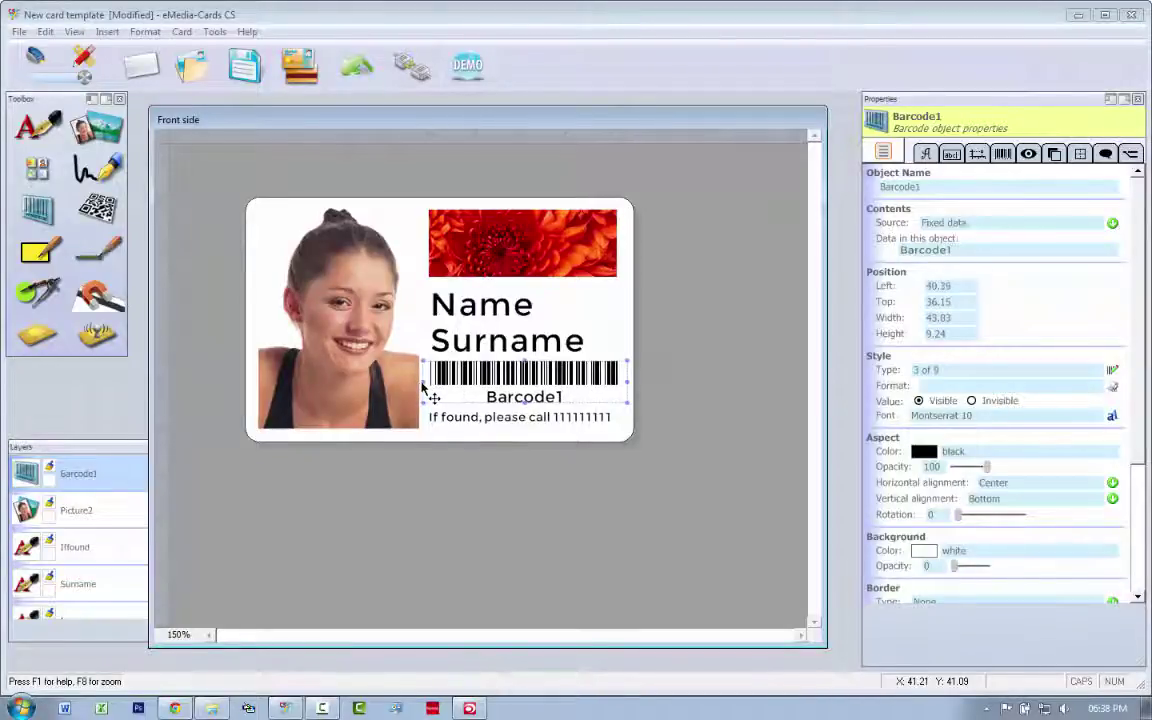
{"action": "left_click_drag", "start_coordinate": [422, 388], "coordinate": [415, 388]}
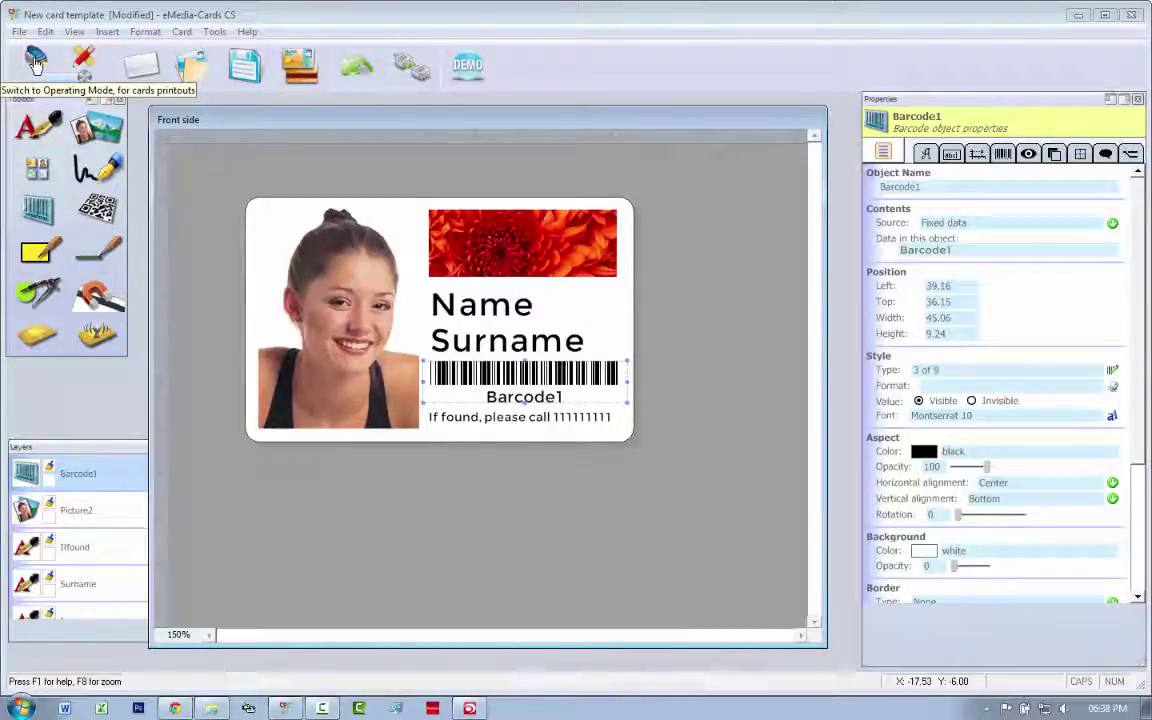
Switch to data entry and printing mode, glancing over the file commands without choosing any.
{"action": "left_click", "coordinate": [36, 64]}
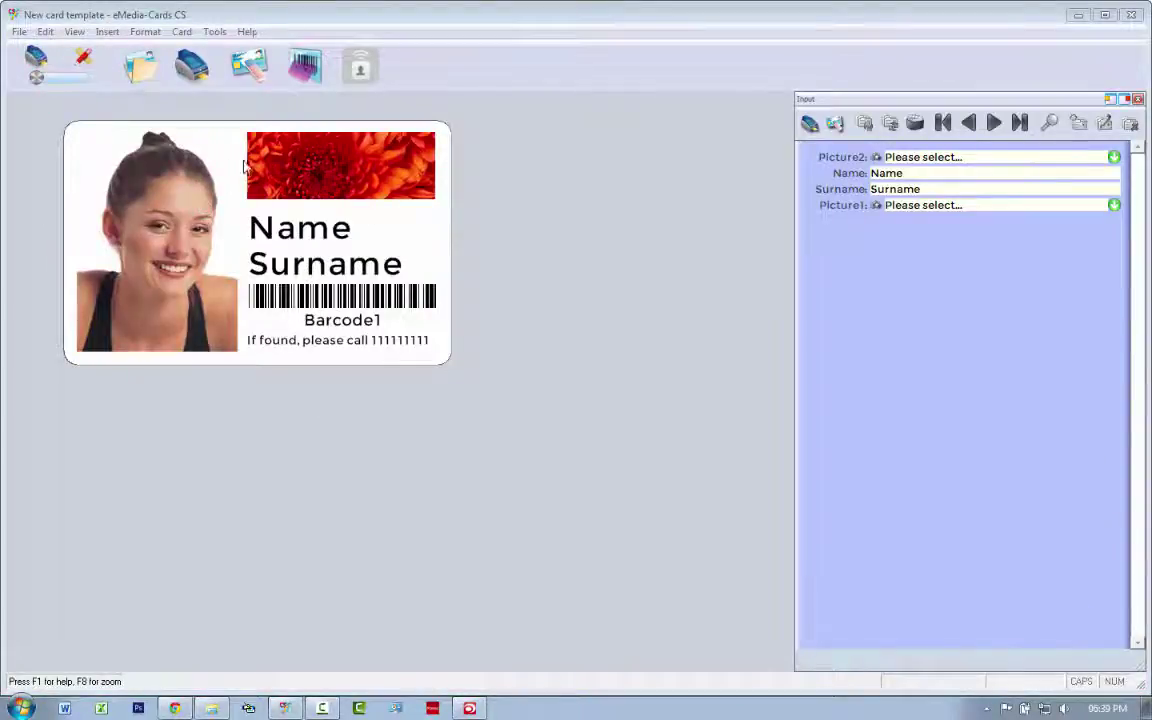
{"action": "left_click", "coordinate": [19, 31]}
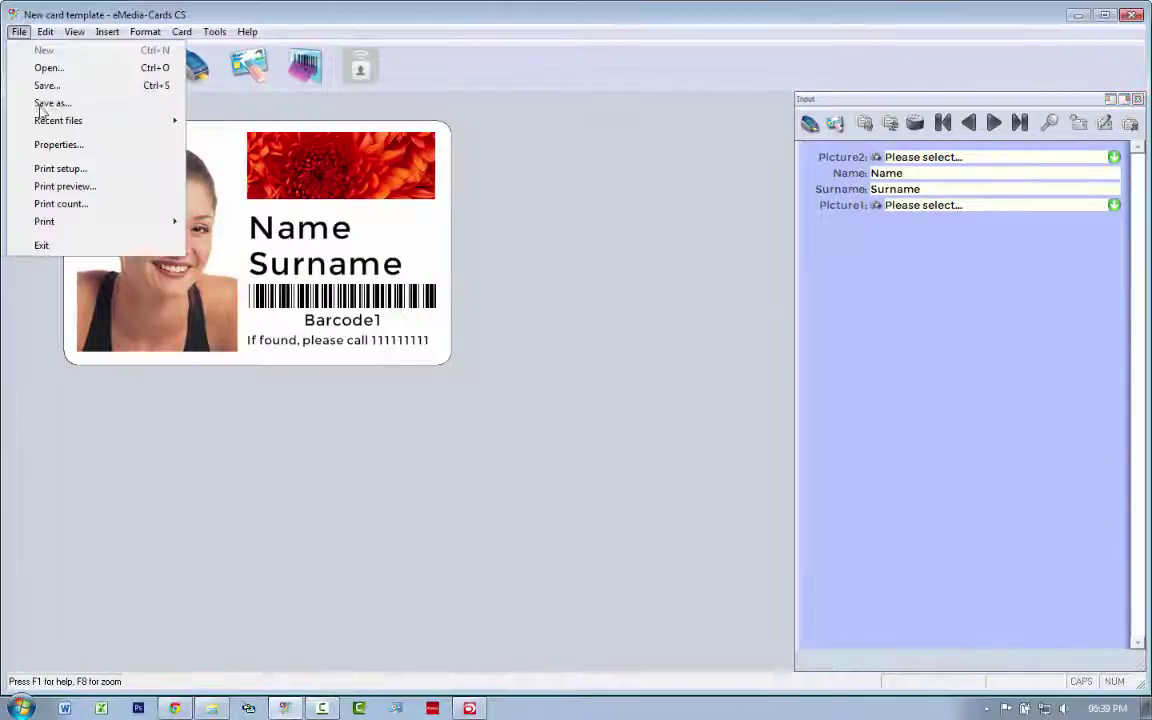
{"action": "left_click", "coordinate": [582, 236]}
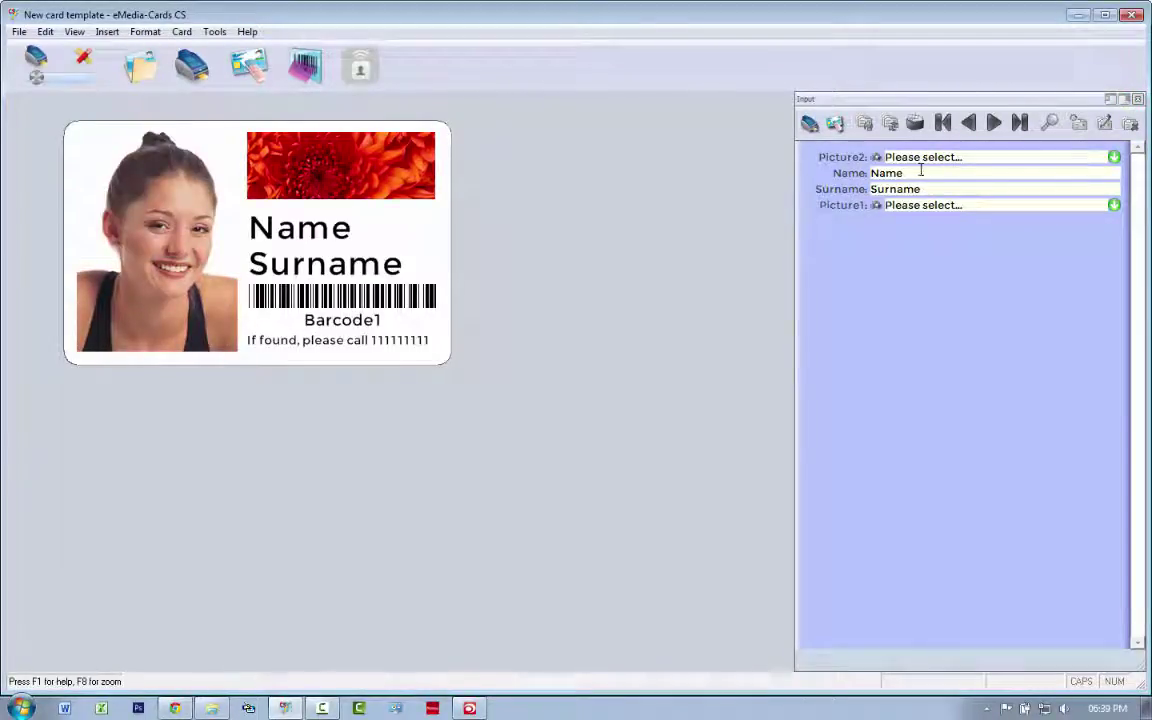
Move the Input panel beside the card and enter the cardholder's first name and surname.
{"action": "left_click_drag", "start_coordinate": [936, 101], "coordinate": [712, 104]}
{"action": "left_click", "coordinate": [700, 172]}
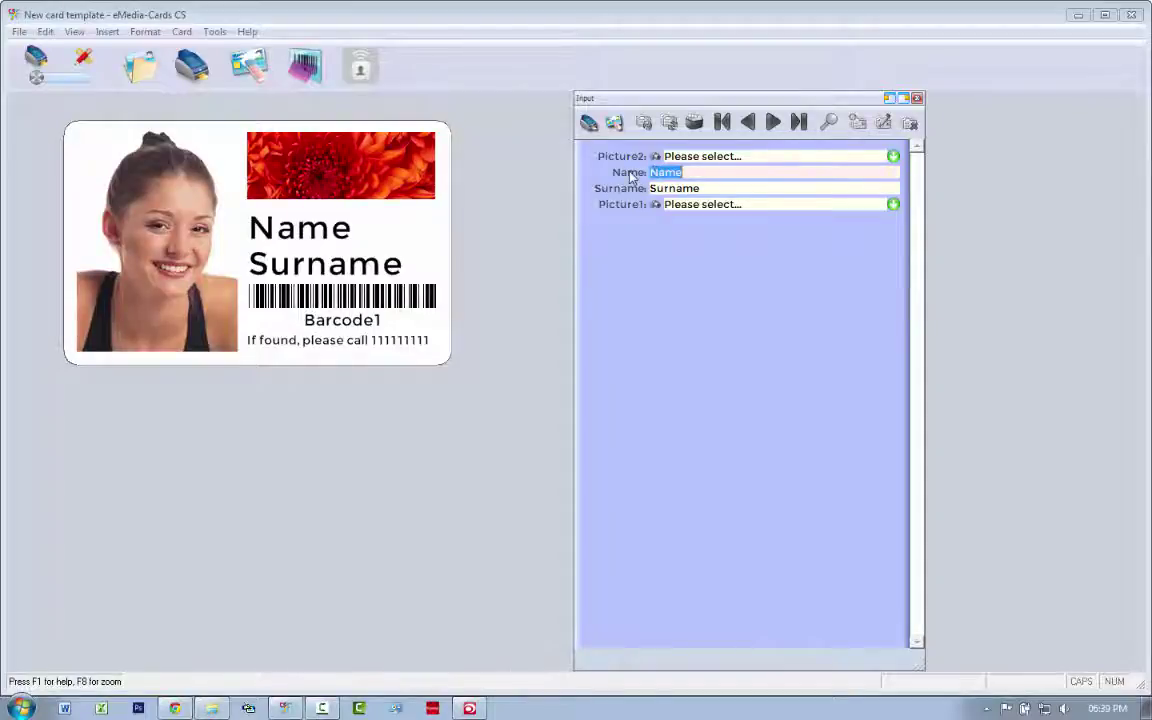
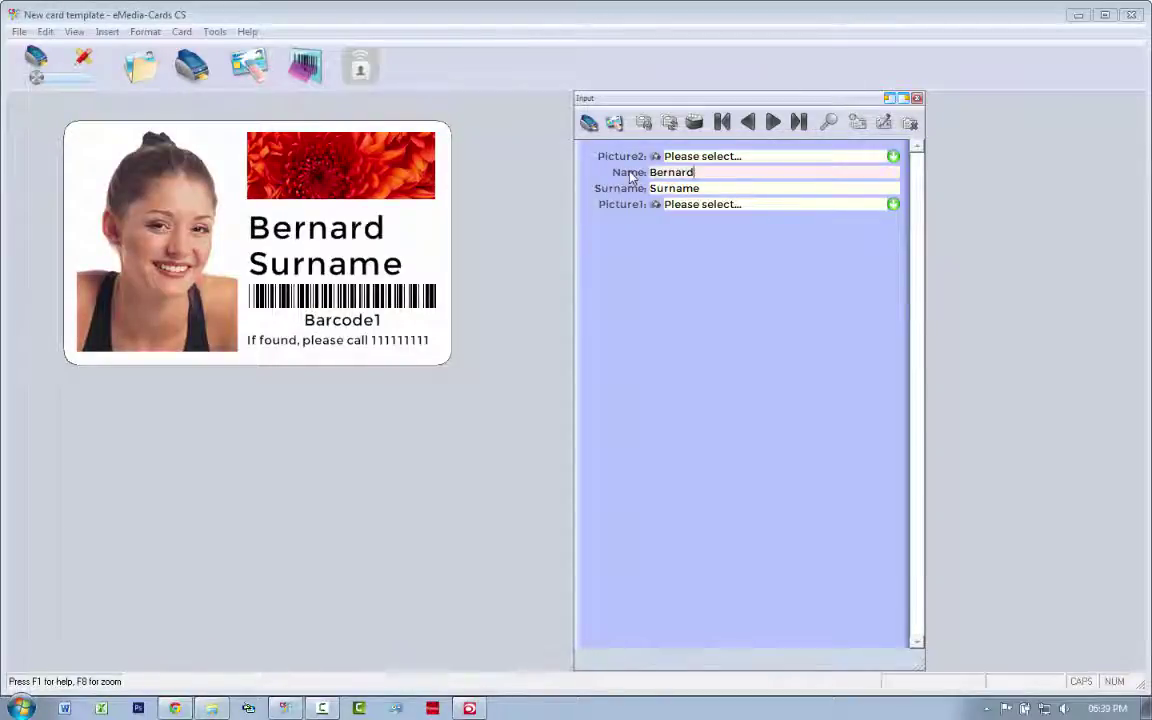
{"action": "left_click", "coordinate": [718, 188]}
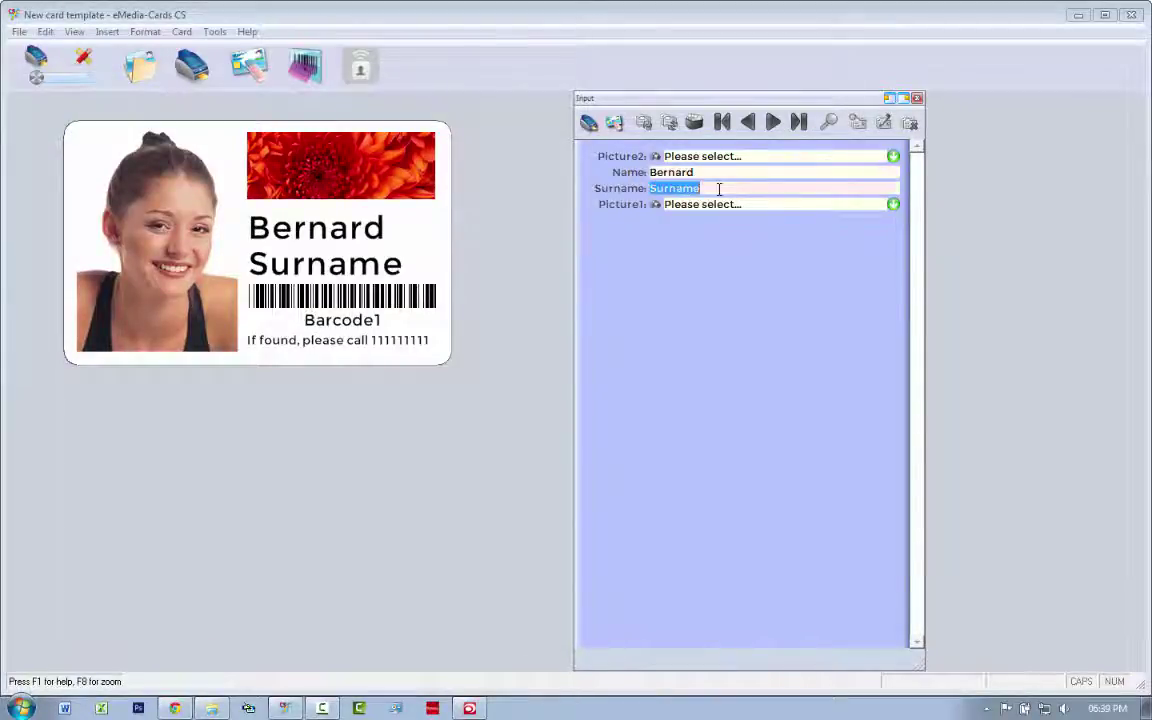
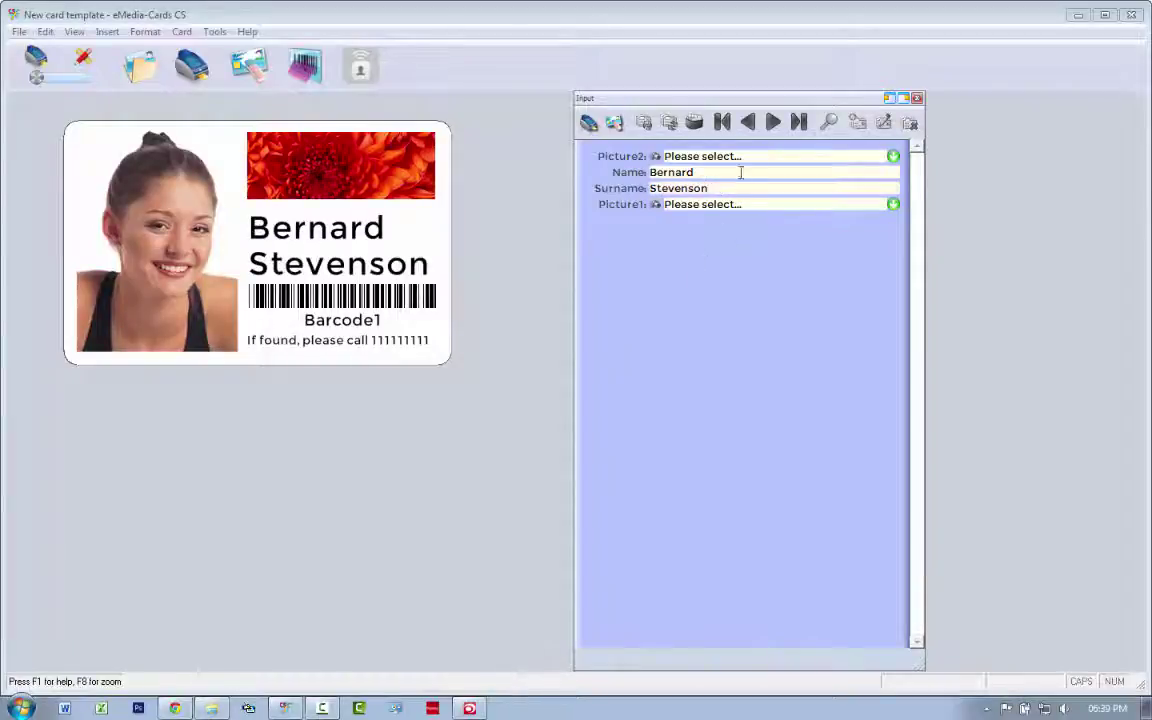
{"action": "left_click", "coordinate": [721, 188]}
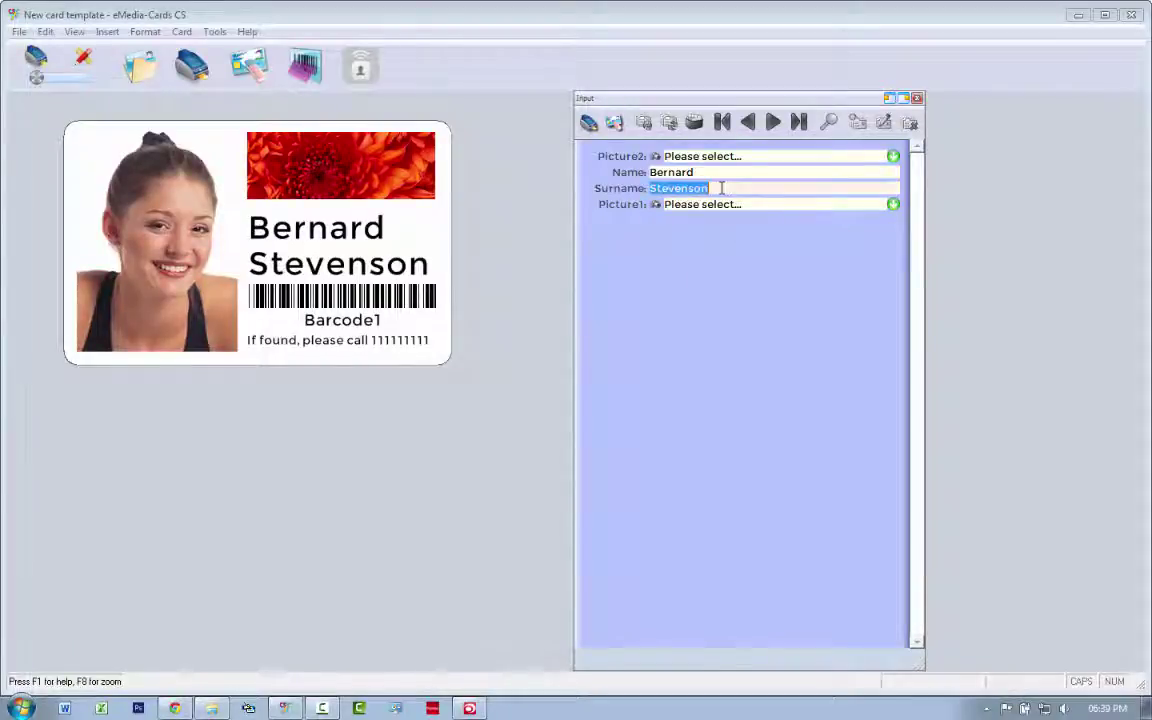
Check the Surname object in design mode, then replace the Surname field with the cardholder's surname.
{"action": "left_click", "coordinate": [83, 62]}
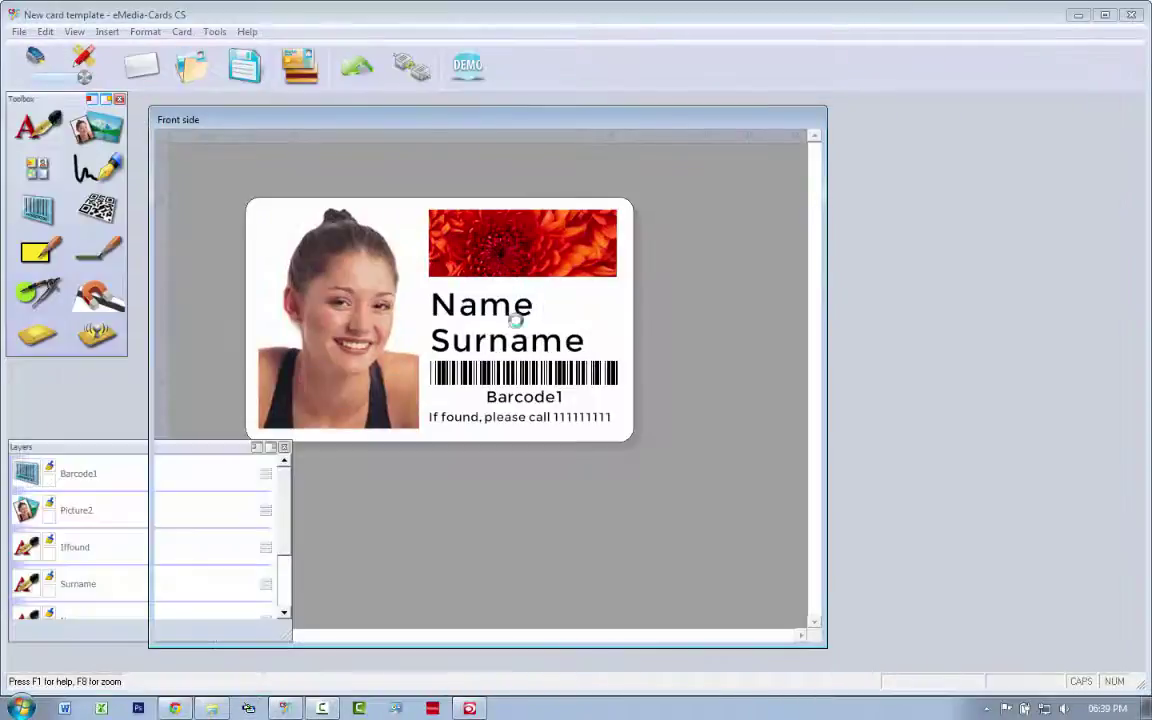
{"action": "left_click", "coordinate": [527, 356]}
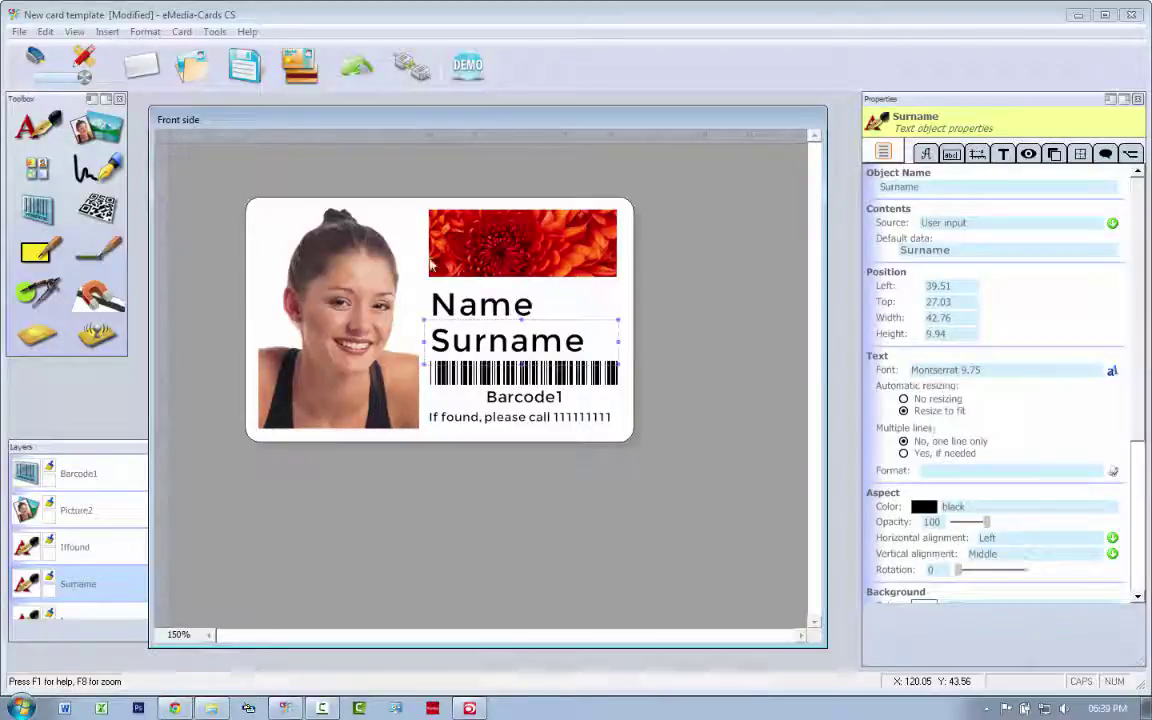
{"action": "left_click", "coordinate": [36, 58]}
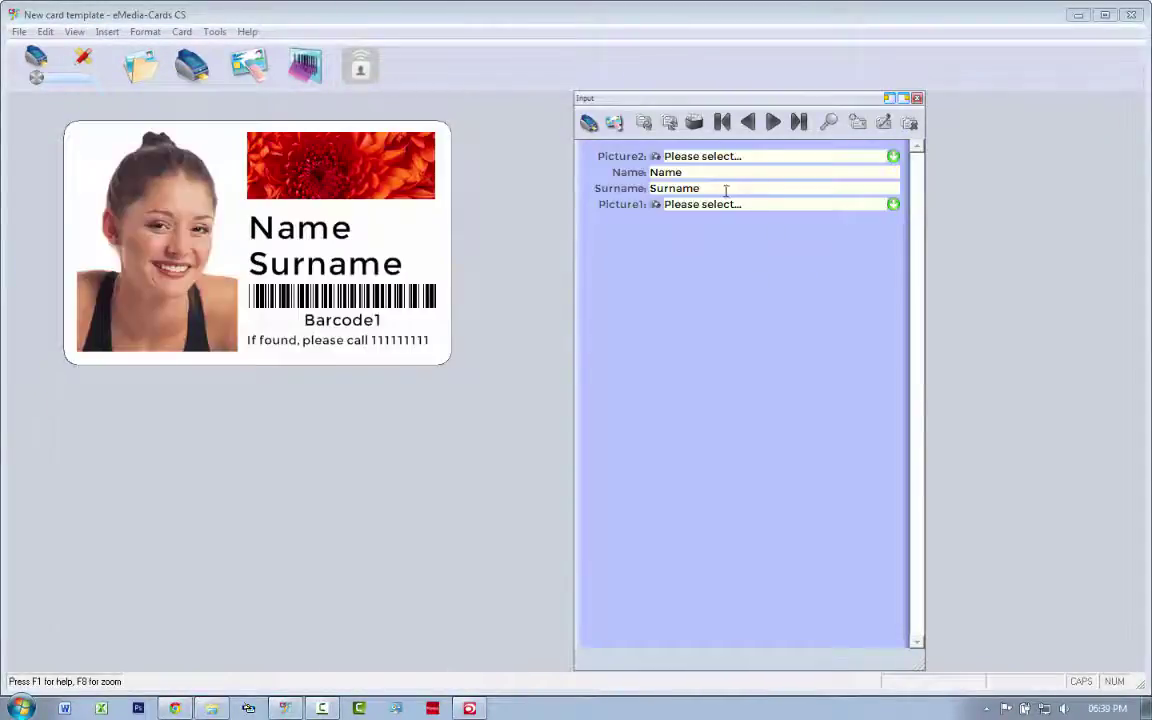
{"action": "left_click", "coordinate": [726, 190]}
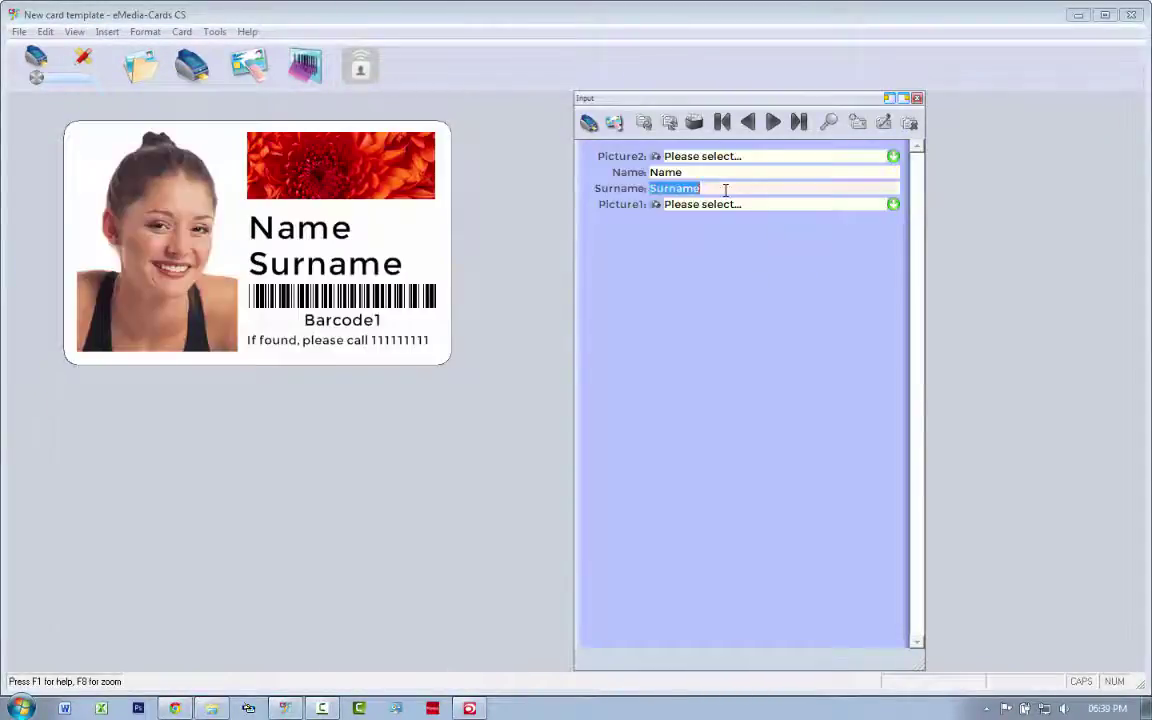
{"action": "left_click", "coordinate": [726, 190]}
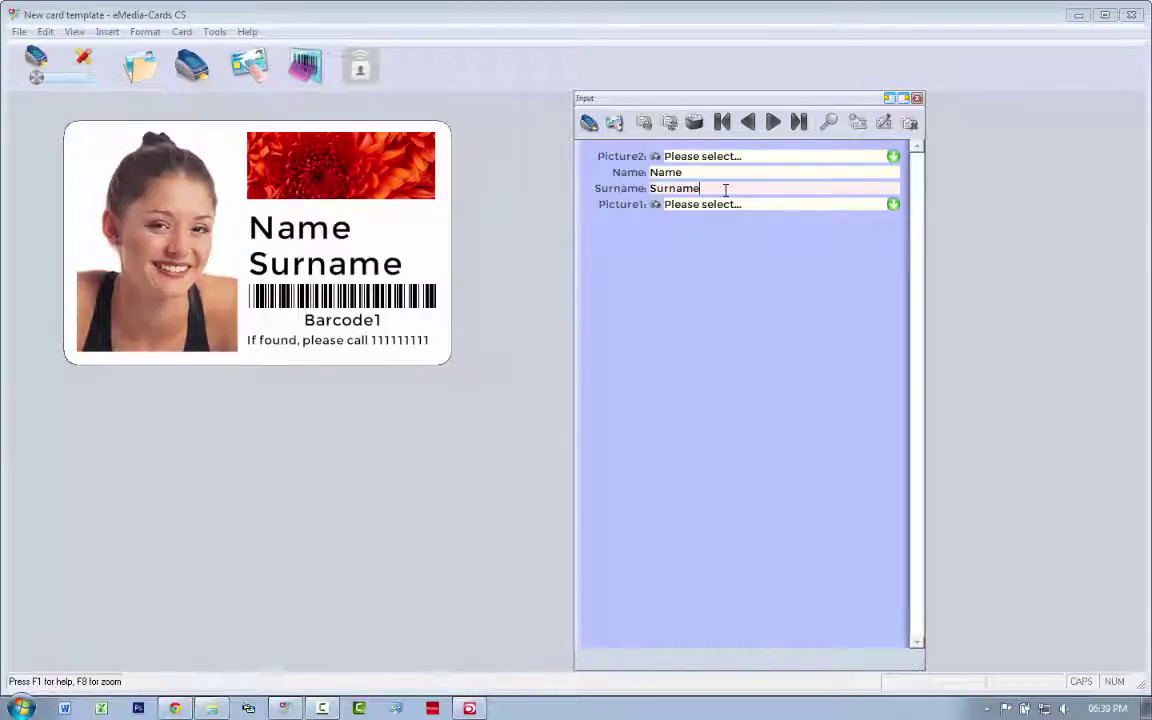
{"action": "key", "text": "BackSpace"}
{"action": "key", "text": "BackSpace"}
{"action": "key", "text": "BackSpace"}
{"action": "key", "text": "BackSpace"}
{"action": "key", "text": "BackSpace"}
{"action": "key", "text": "BackSpace"}
{"action": "key", "text": "BackSpace"}
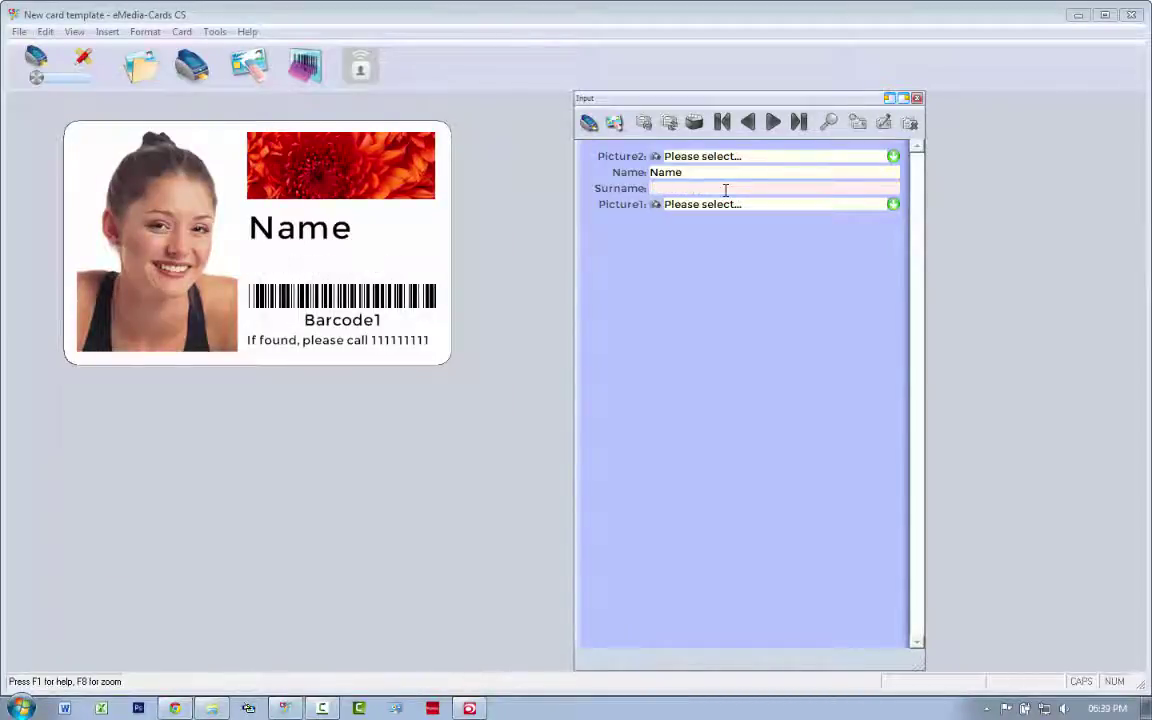
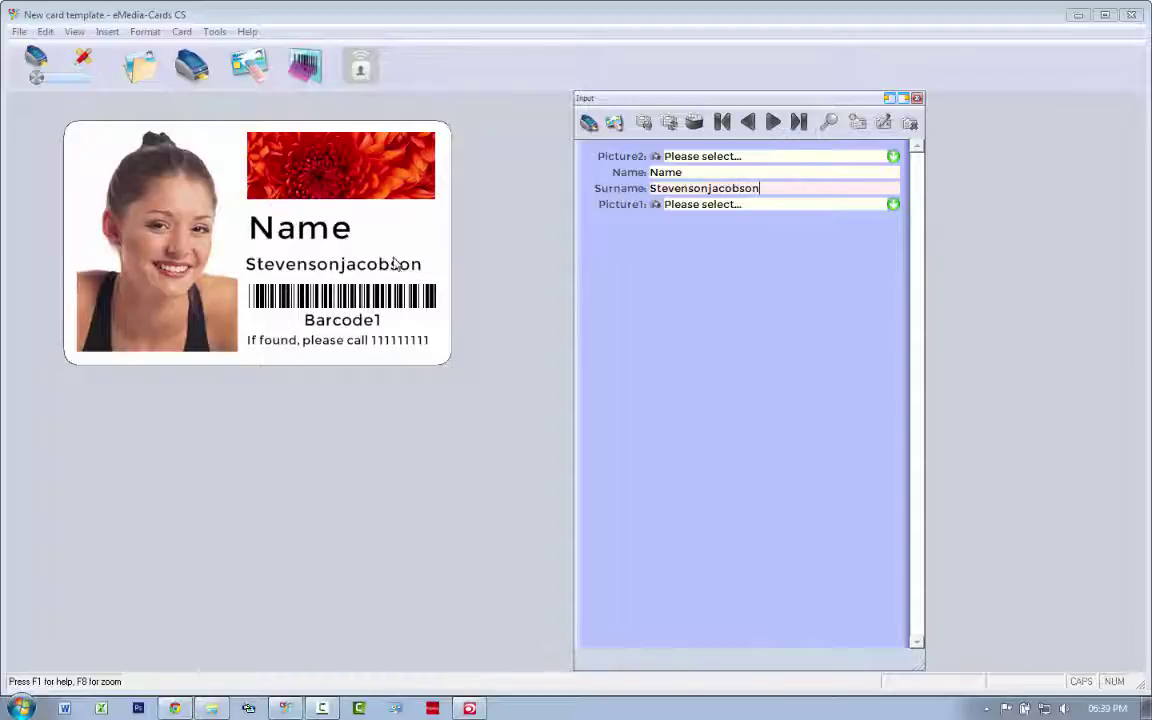
Replace the Name field placeholder with the cardholder's first name.
{"action": "left_click", "coordinate": [710, 172]}
{"action": "left_click", "coordinate": [702, 172]}
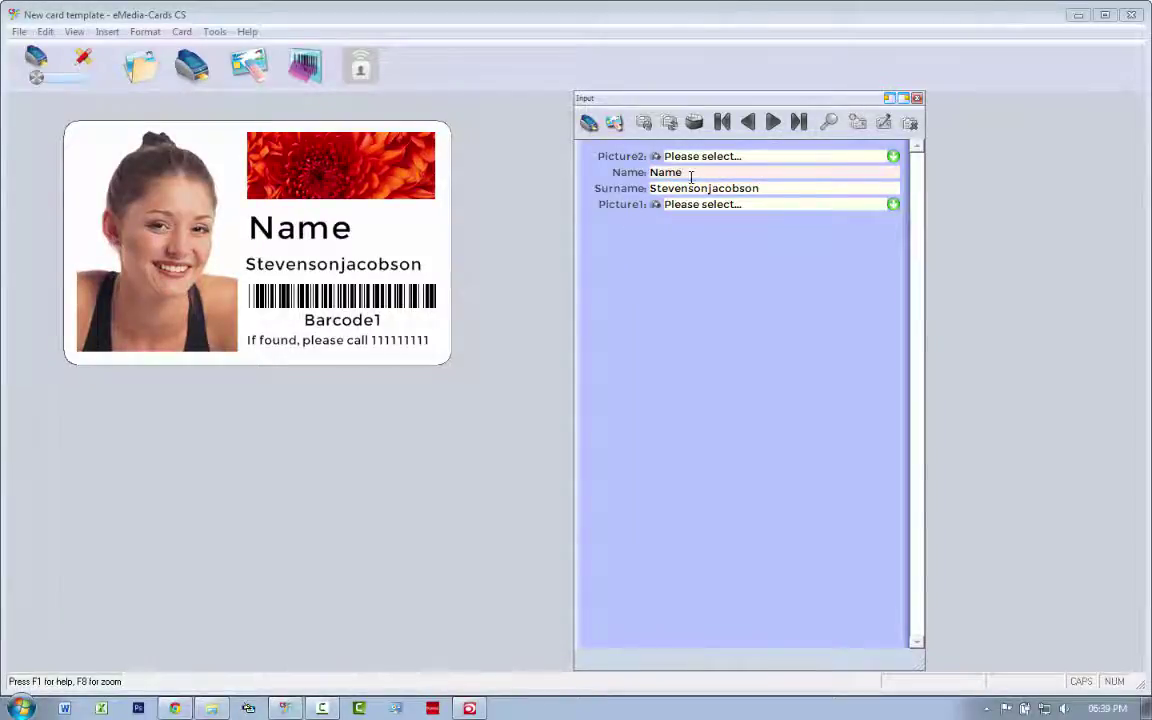
{"action": "key", "text": "BackSpace"}
{"action": "key", "text": "BackSpace"}
{"action": "key", "text": "BackSpace"}
{"action": "key", "text": "BackSpace"}
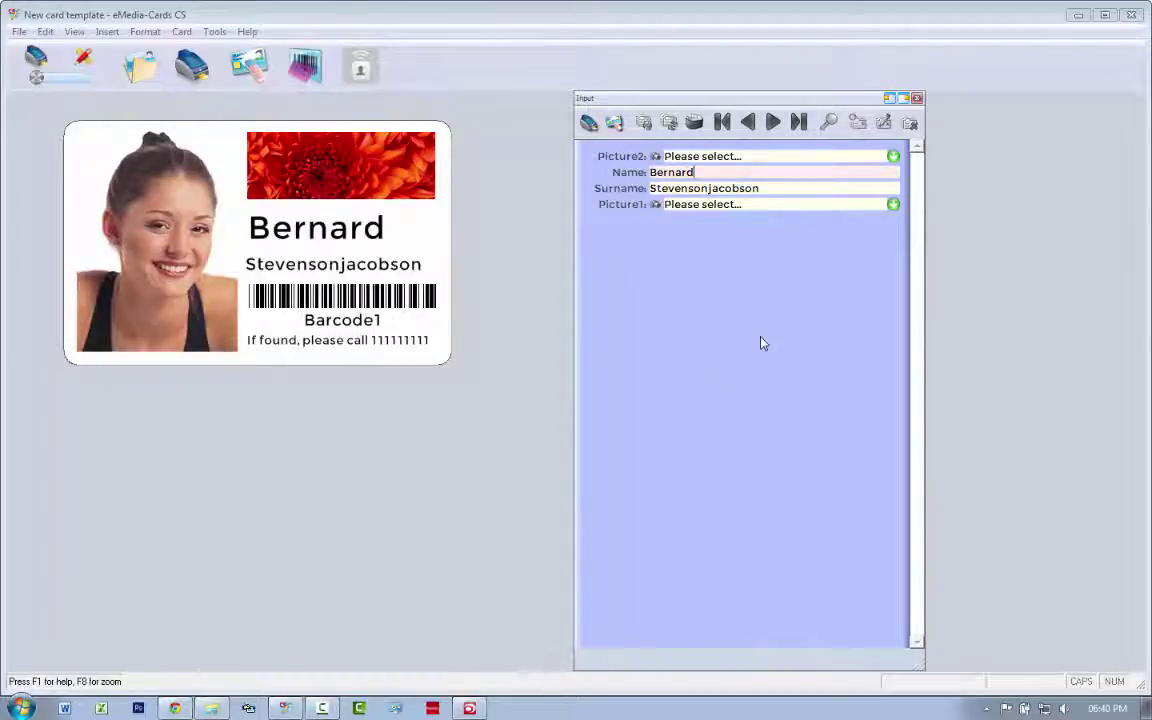
In design view, set Barcode1's Contents source to User input with default data 1234567.
{"action": "left_click", "coordinate": [87, 68]}
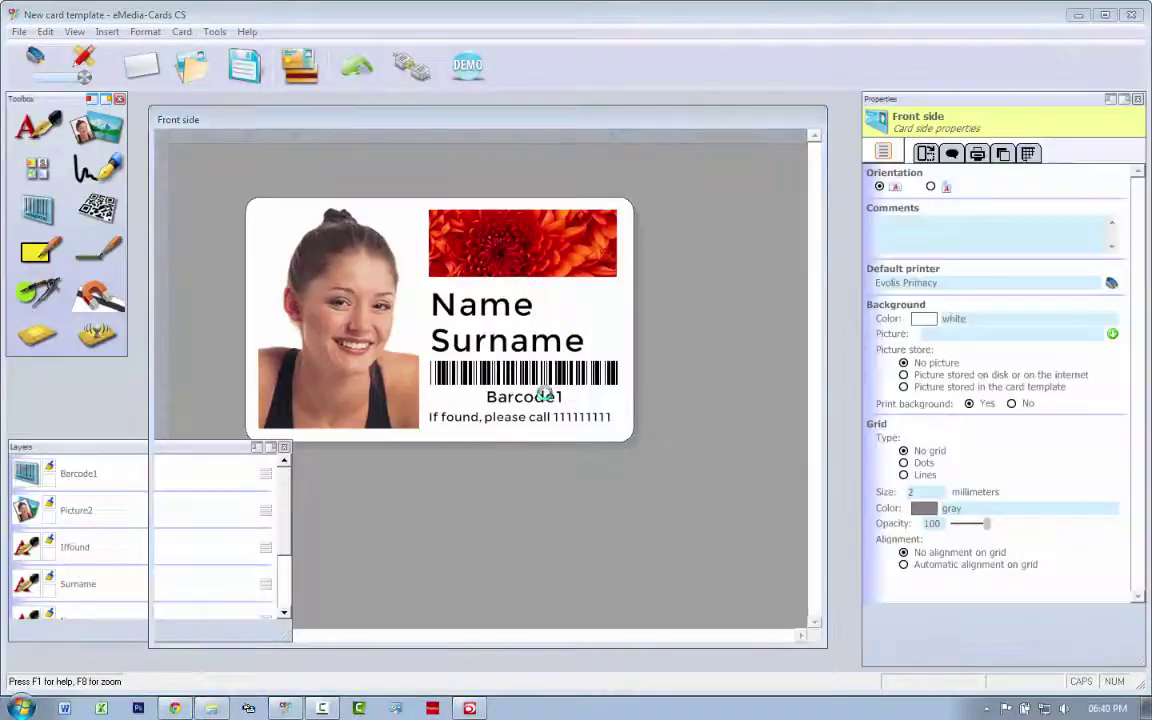
{"action": "left_click", "coordinate": [505, 392]}
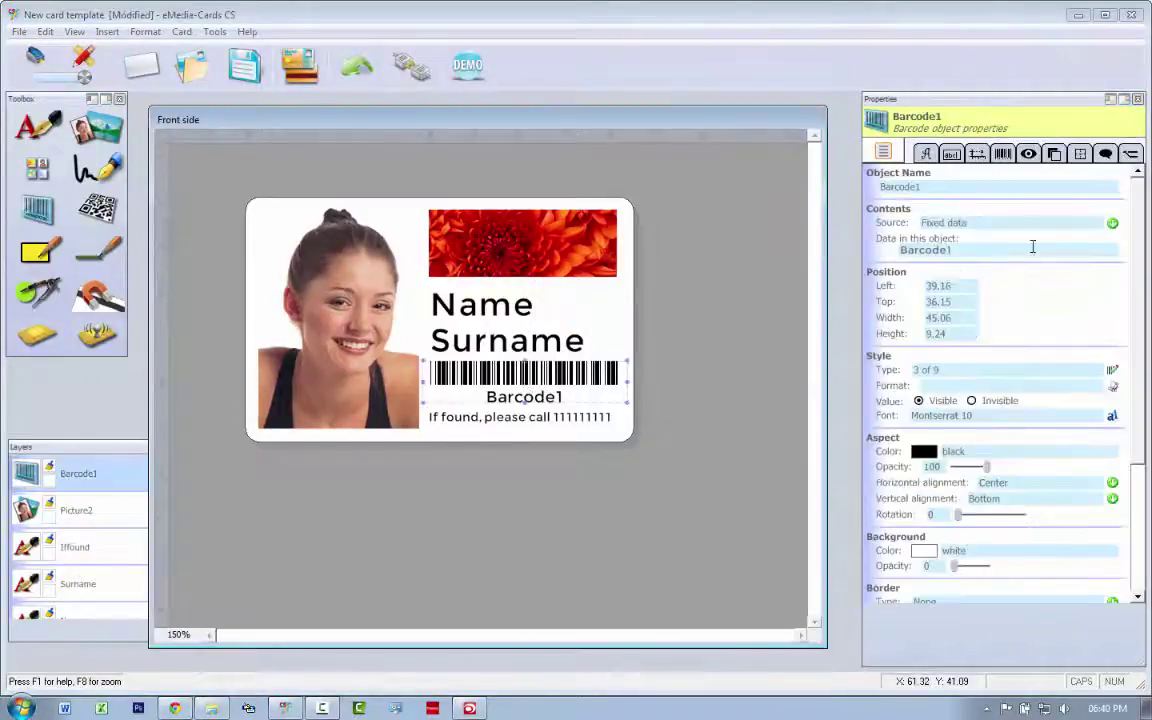
{"action": "left_click", "coordinate": [1000, 222]}
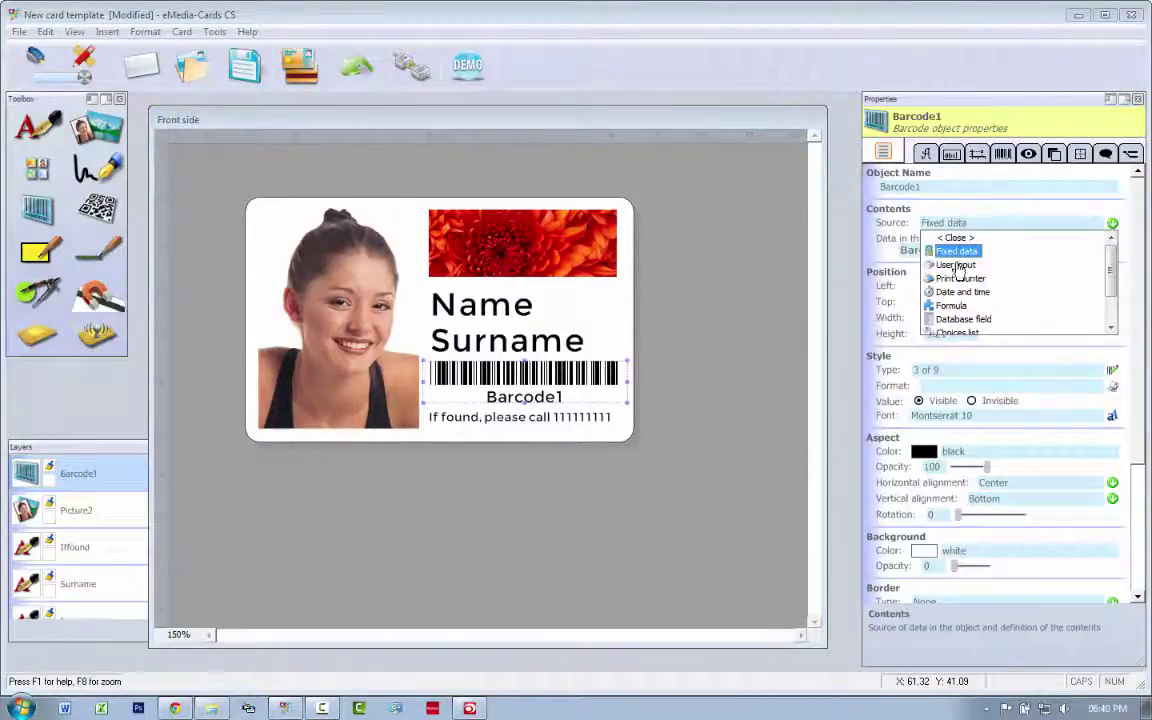
{"action": "left_click", "coordinate": [958, 266]}
{"action": "double_click", "coordinate": [970, 249]}
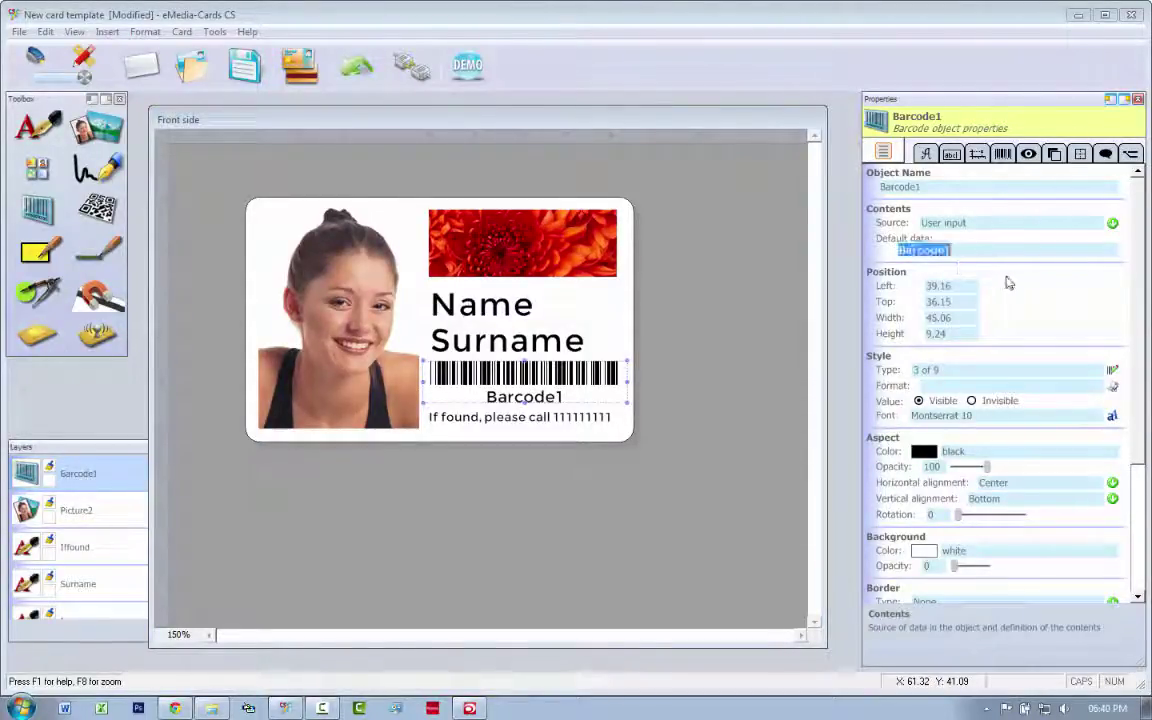
{"action": "type", "text": "12345"}
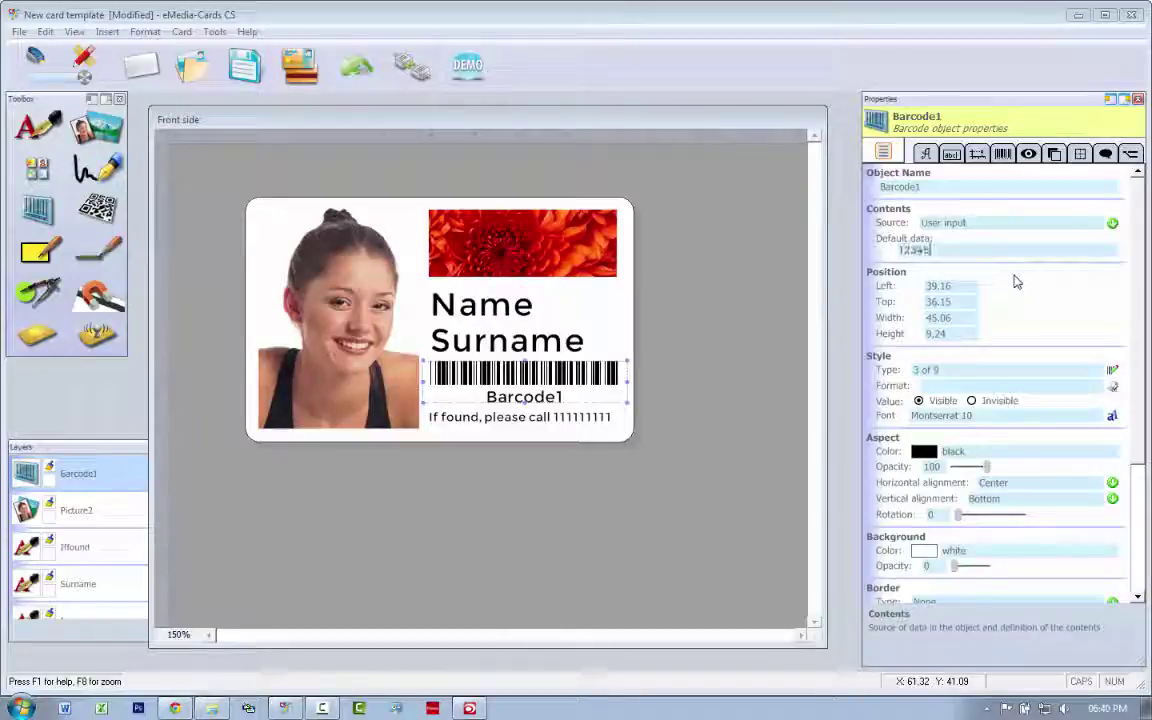
{"action": "type", "text": "67"}
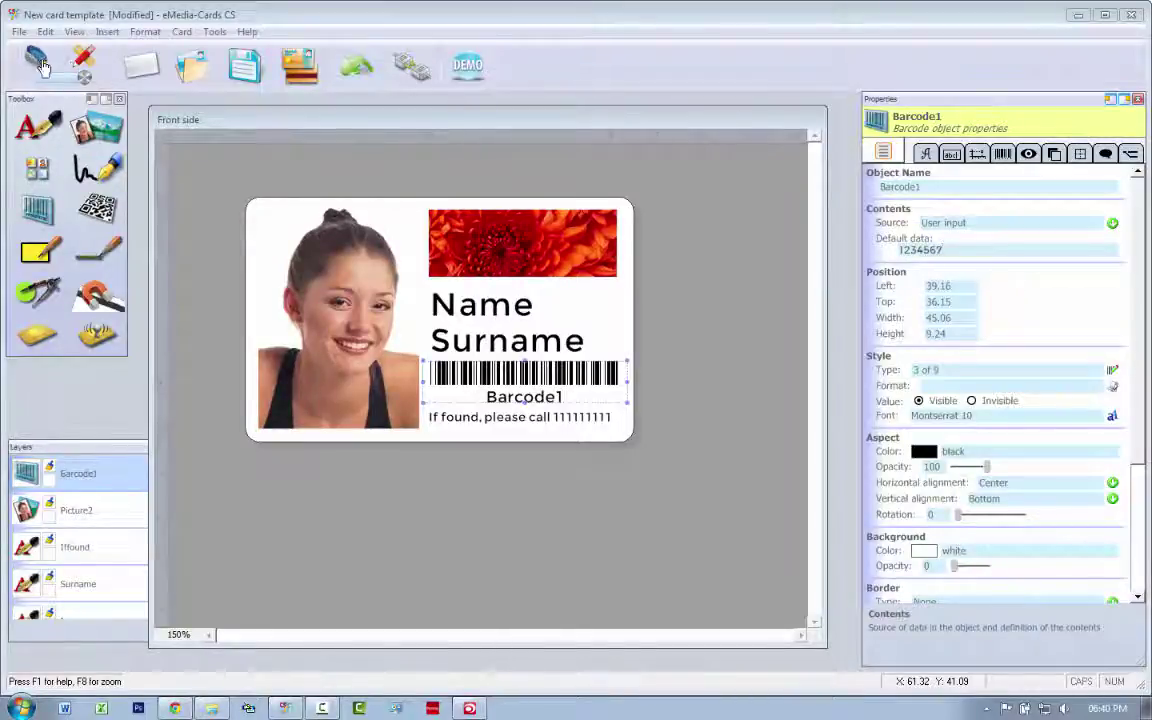
{"action": "left_click", "coordinate": [36, 62]}
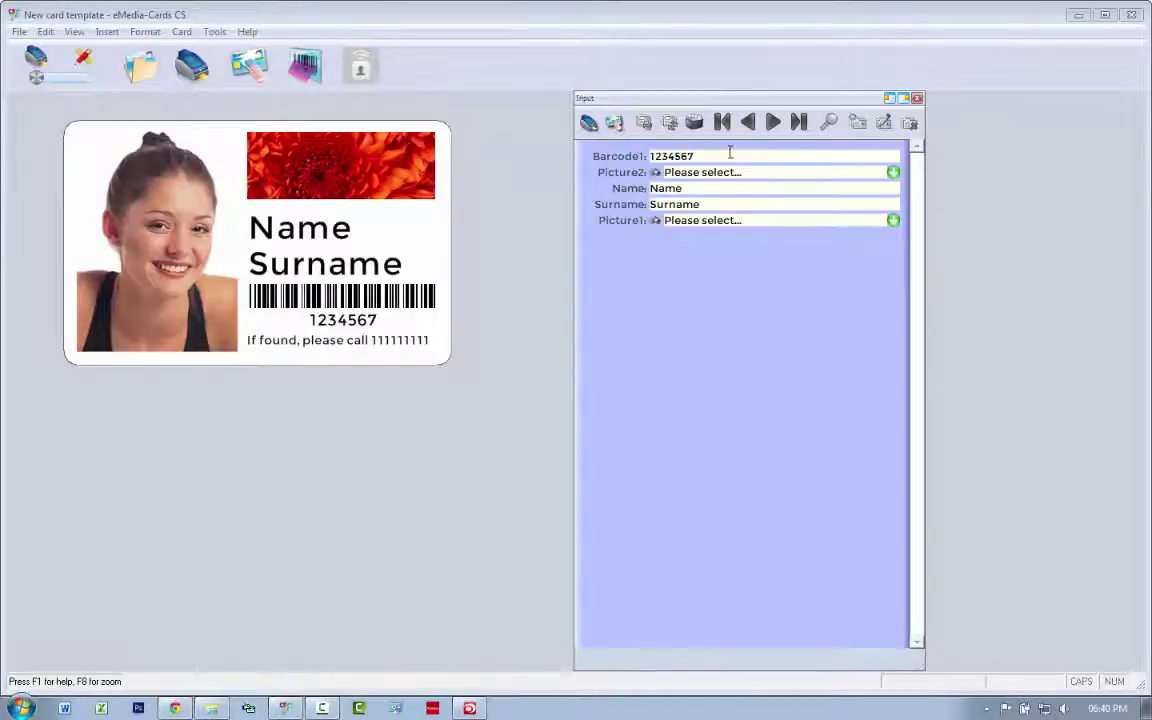
{"action": "left_click", "coordinate": [730, 155]}
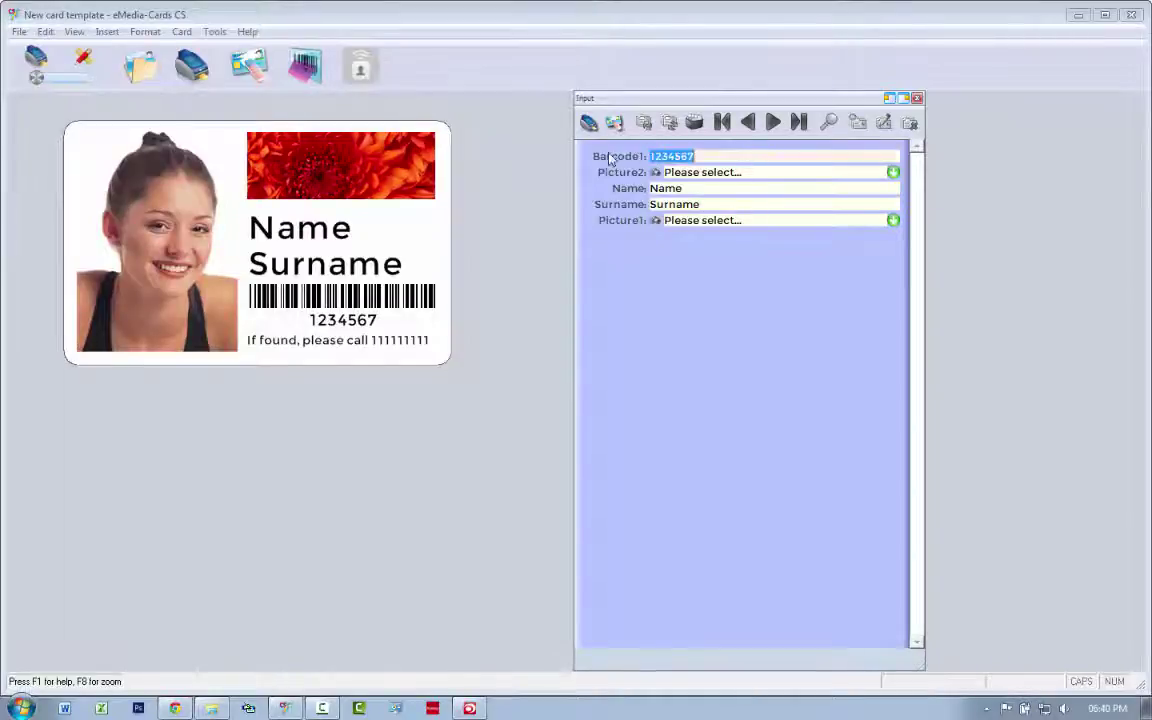
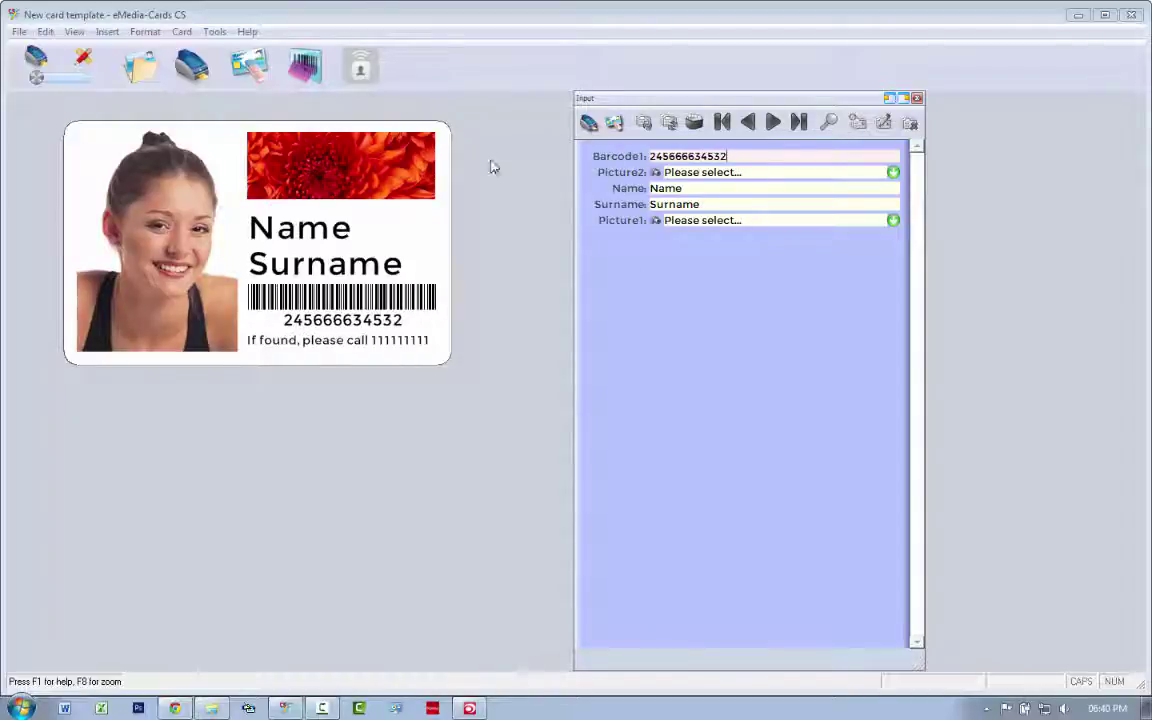
Enter the cardholder's first name in Name and the surname in Surname.
{"action": "left_click", "coordinate": [704, 188]}
{"action": "key", "text": "Tab"}
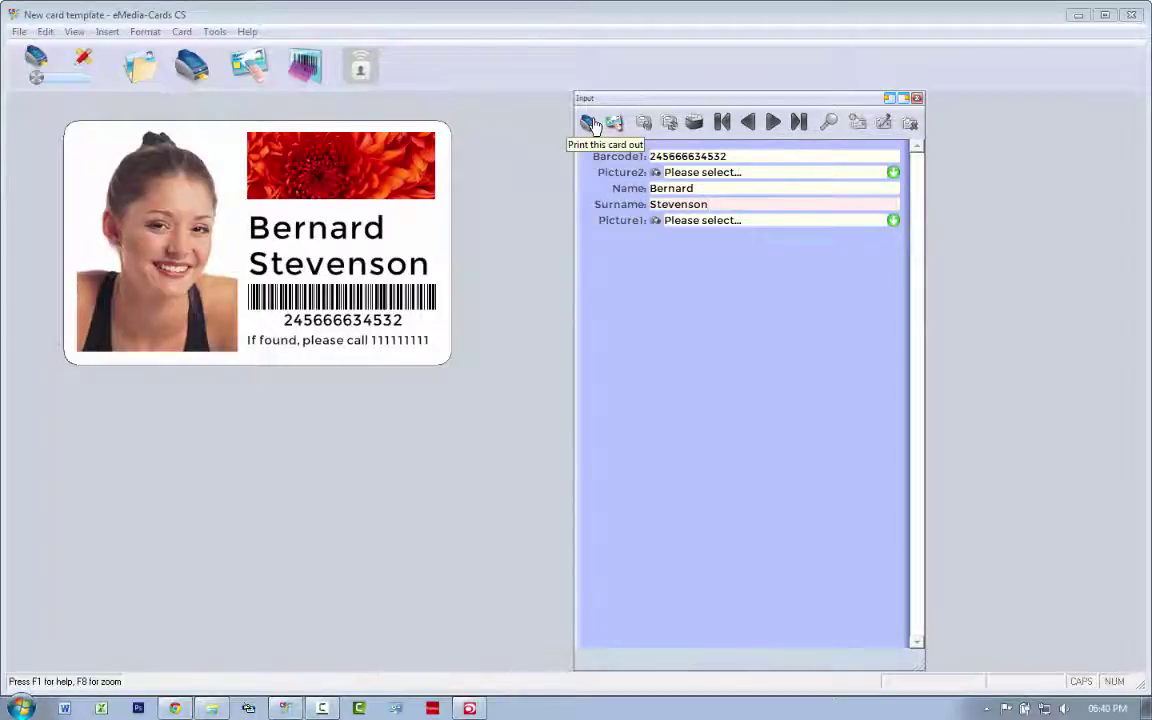
Print the card, then open the Evolis Primacy print queue from the tray printer icon.
{"action": "left_click", "coordinate": [590, 123]}
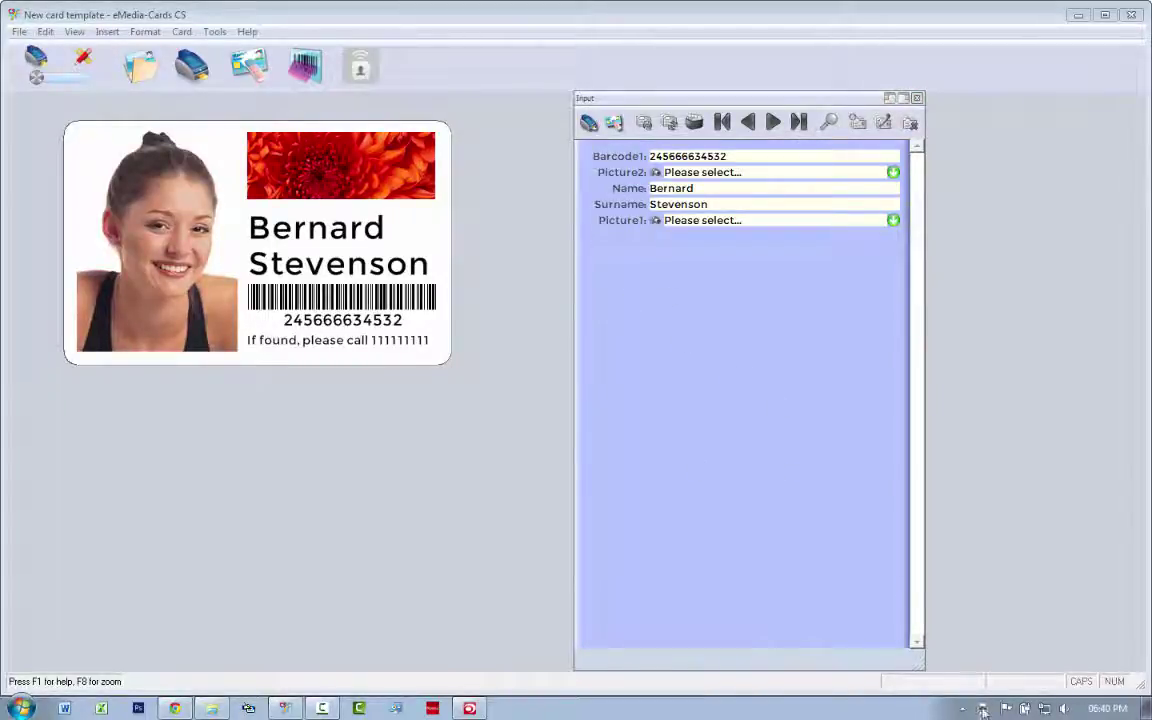
{"action": "mouse_move", "coordinate": [983, 710]}
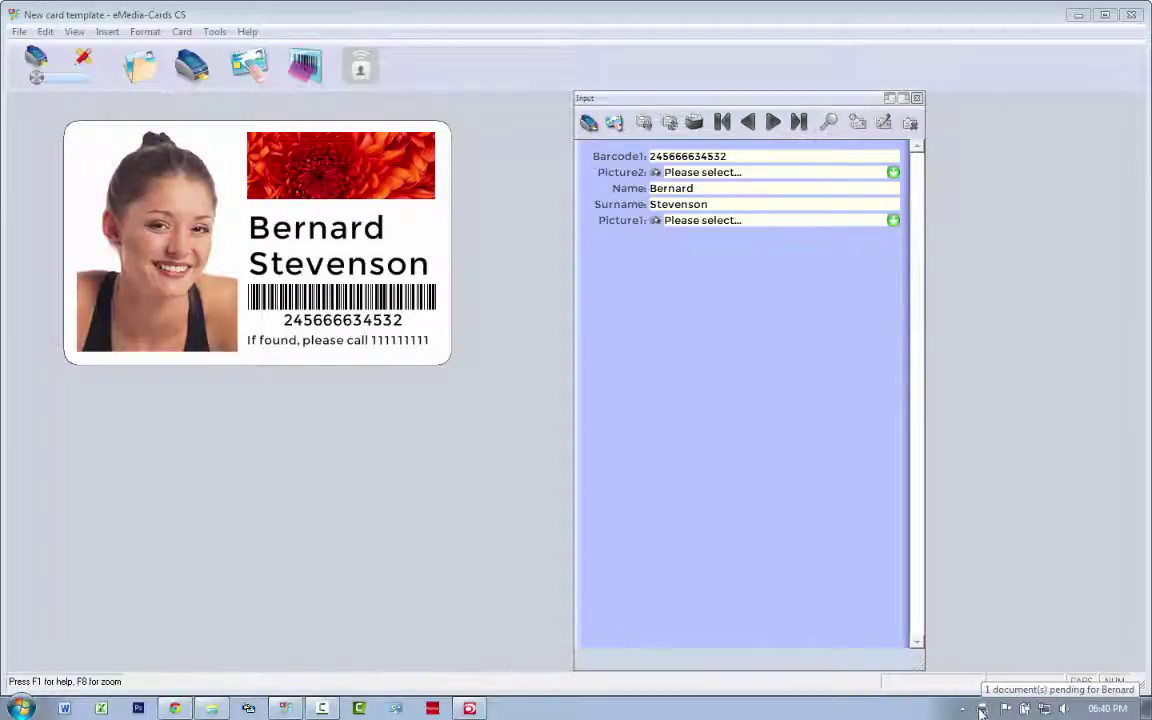
{"action": "right_click", "coordinate": [983, 710]}
{"action": "left_click", "coordinate": [1020, 697]}
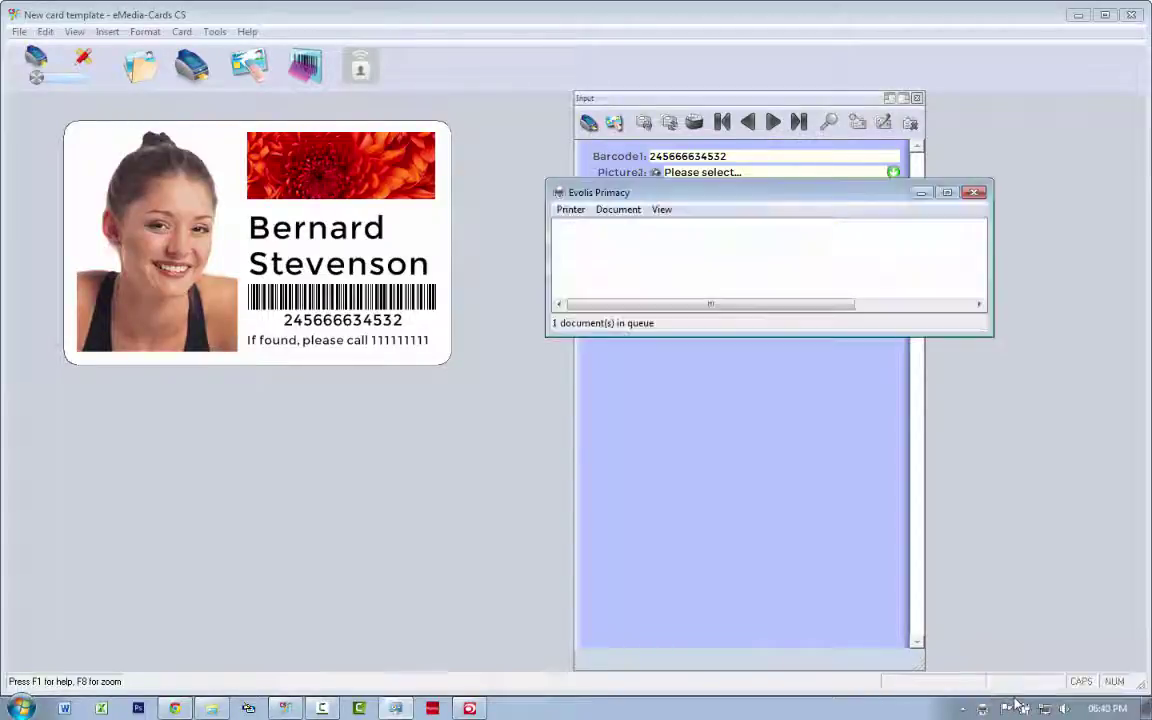
Arrange the print queue window and open Evolis Print Center to confirm Evolis Primacy is Ready.
{"action": "left_click_drag", "start_coordinate": [688, 196], "coordinate": [560, 196]}
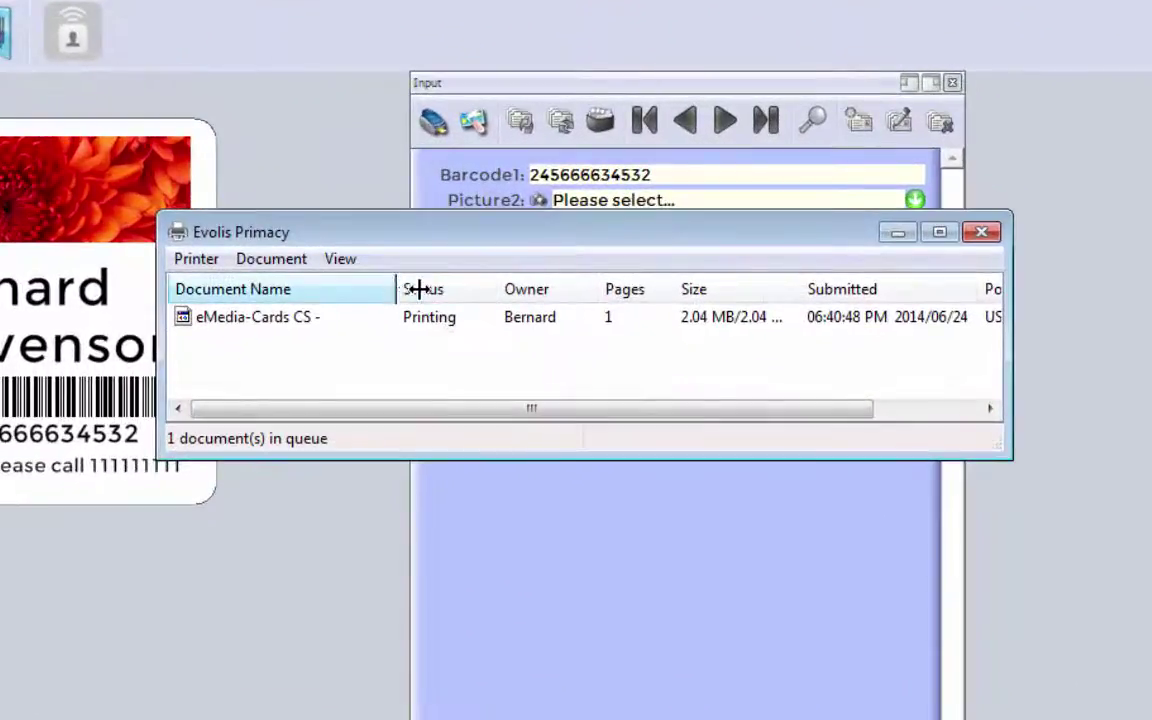
{"action": "left_click_drag", "start_coordinate": [398, 288], "coordinate": [414, 288]}
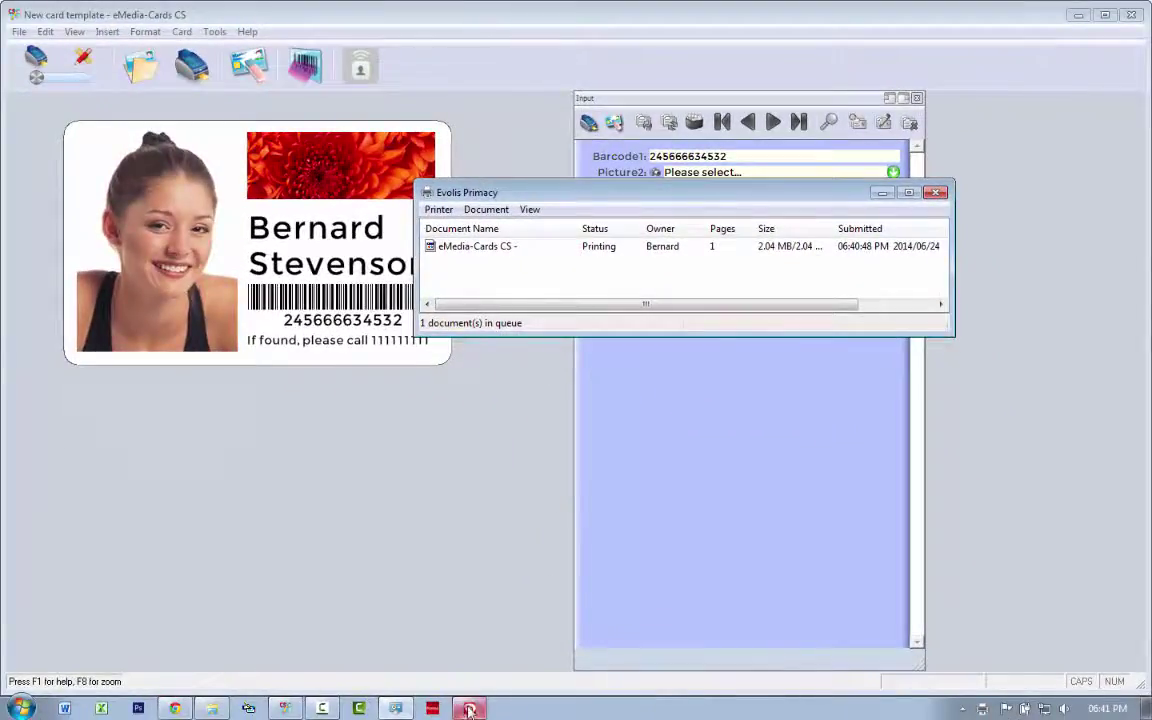
{"action": "left_click", "coordinate": [469, 709]}
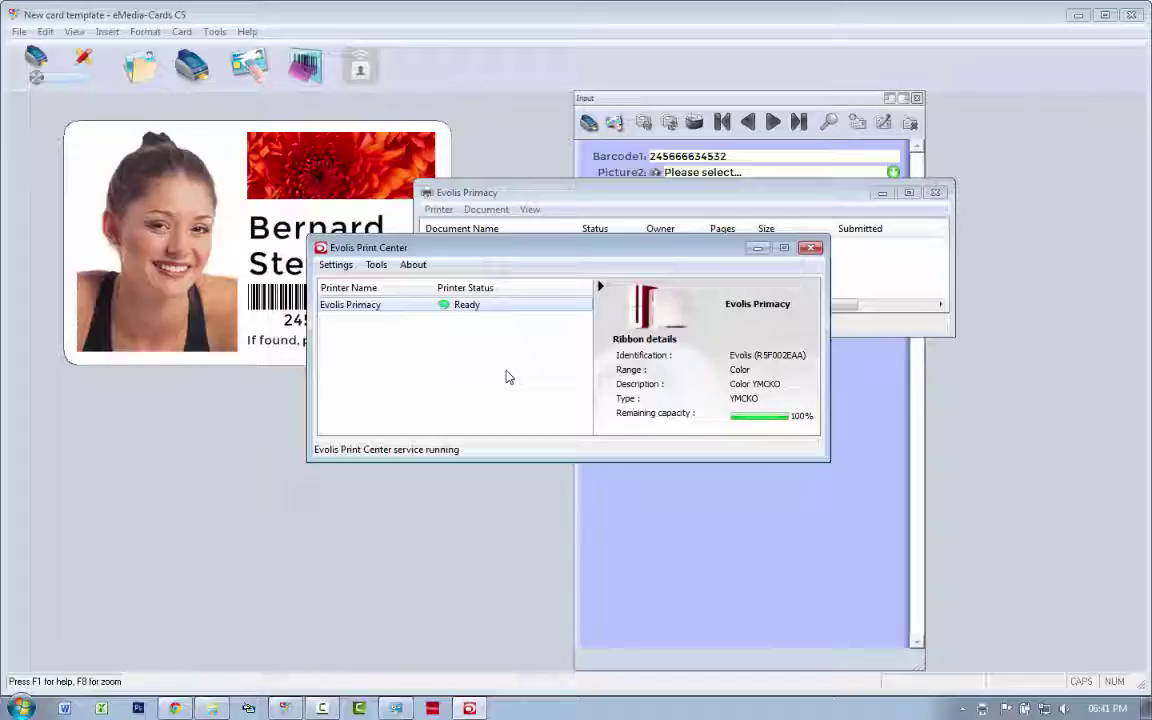
{"action": "left_click_drag", "start_coordinate": [560, 249], "coordinate": [557, 282]}
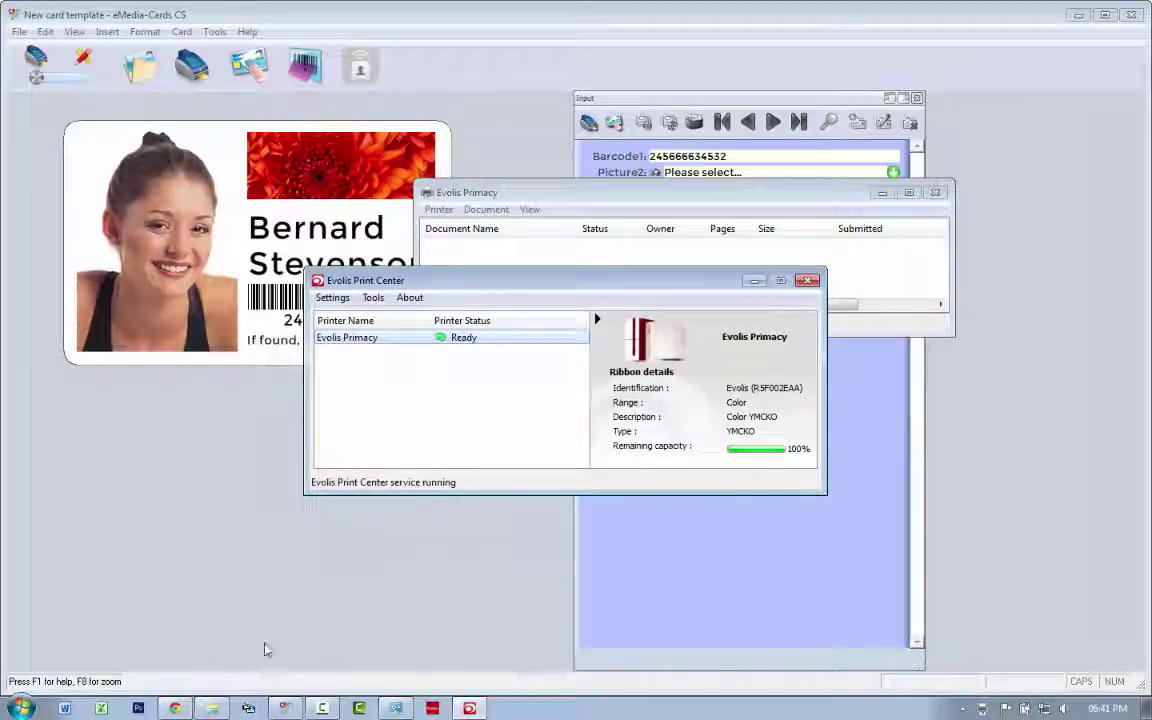
Open Chrysanthemum from Pictures > Sample Pictures in Windows Photo Viewer.
{"action": "left_click", "coordinate": [214, 709]}
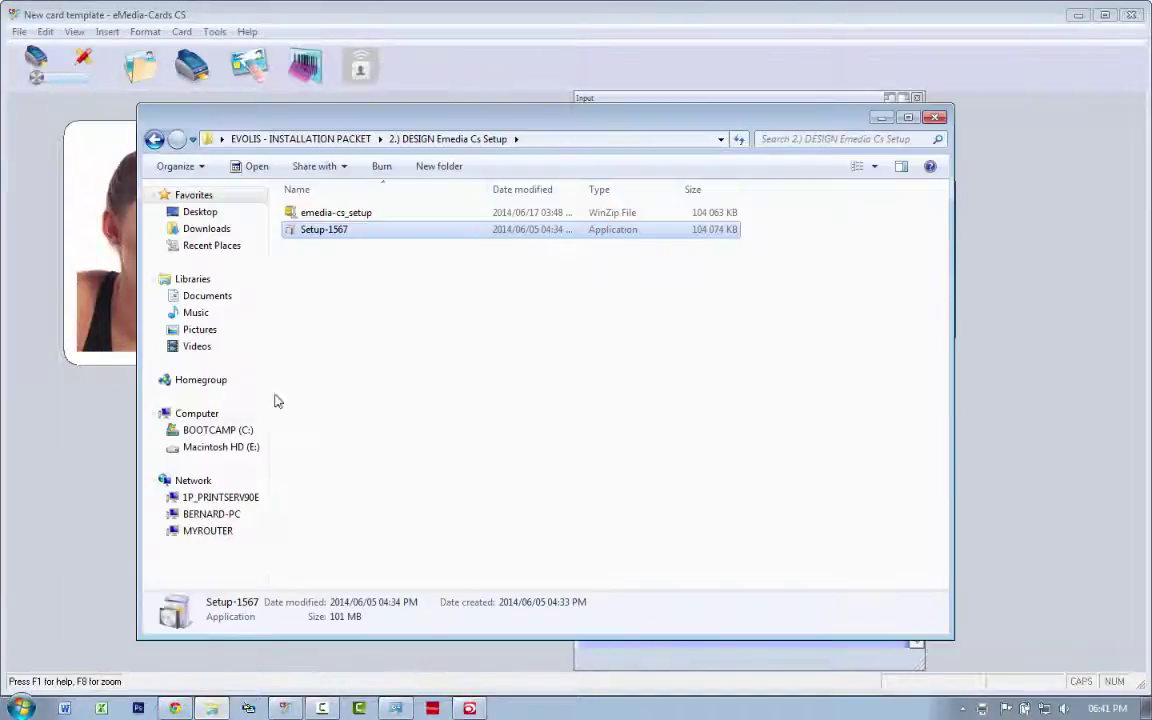
{"action": "left_click", "coordinate": [205, 329]}
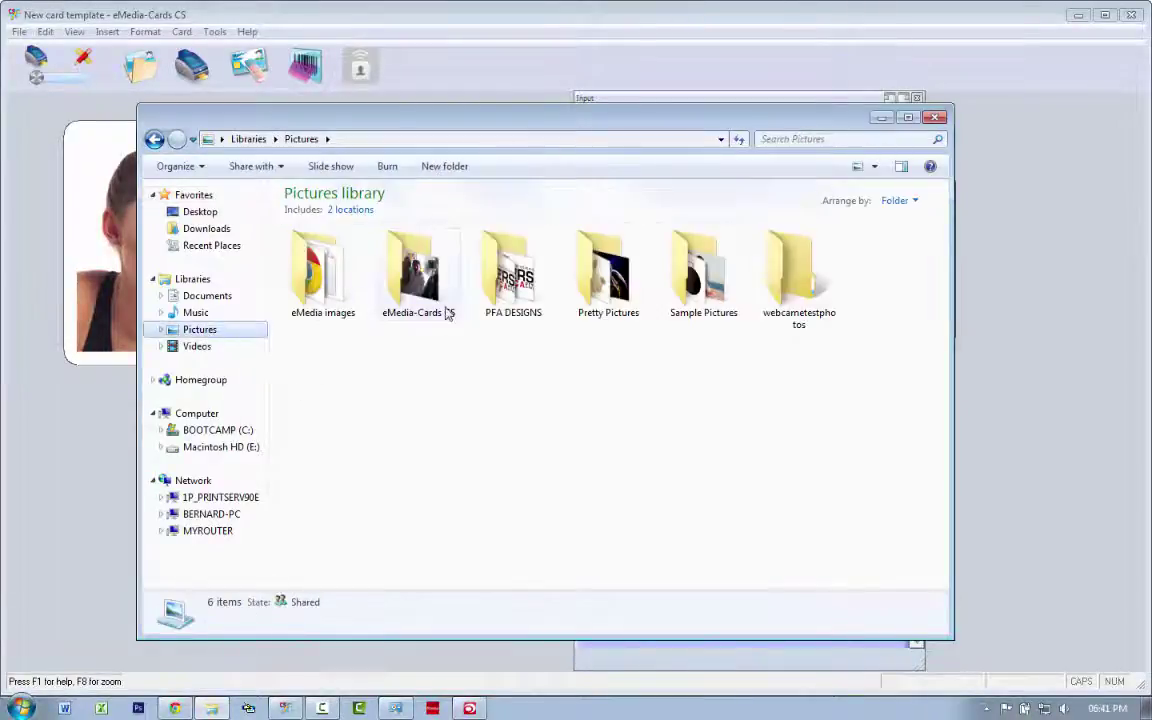
{"action": "double_click", "coordinate": [704, 276]}
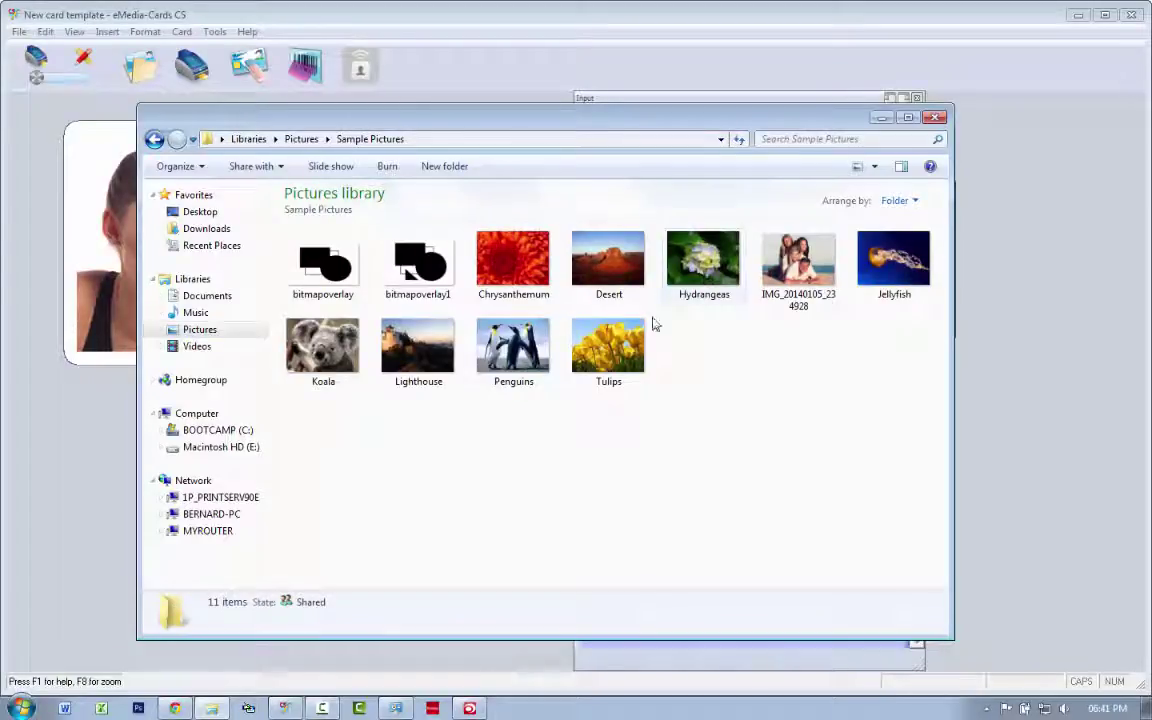
{"action": "left_click", "coordinate": [514, 270]}
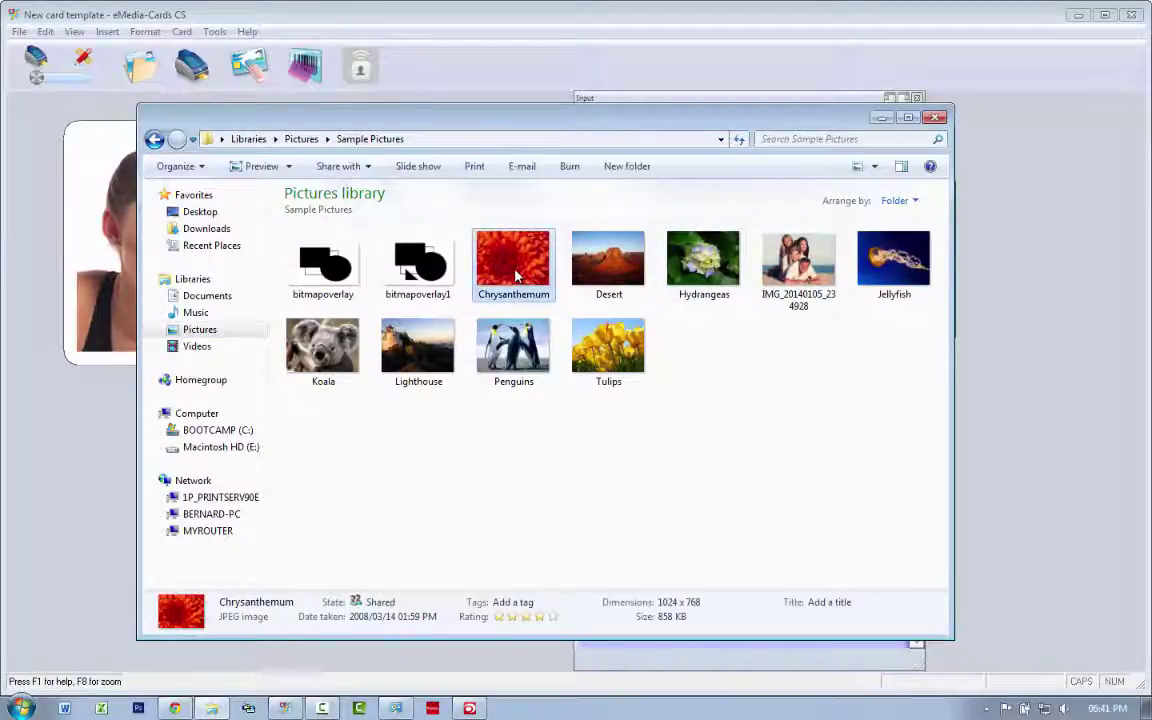
{"action": "double_click", "coordinate": [551, 293]}
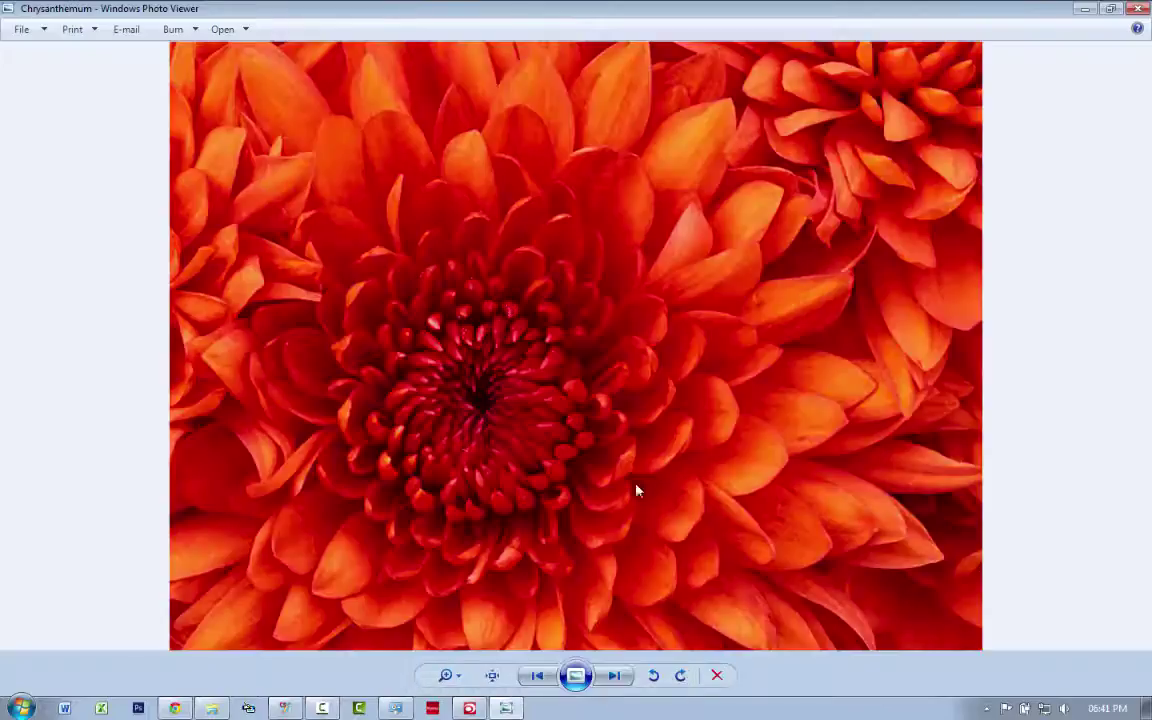
Print the Chrysanthemum photo to Evolis Primacy as a CR80, 300 x 300 DPI full-page print.
{"action": "left_click", "coordinate": [85, 31]}
{"action": "left_click", "coordinate": [92, 52]}
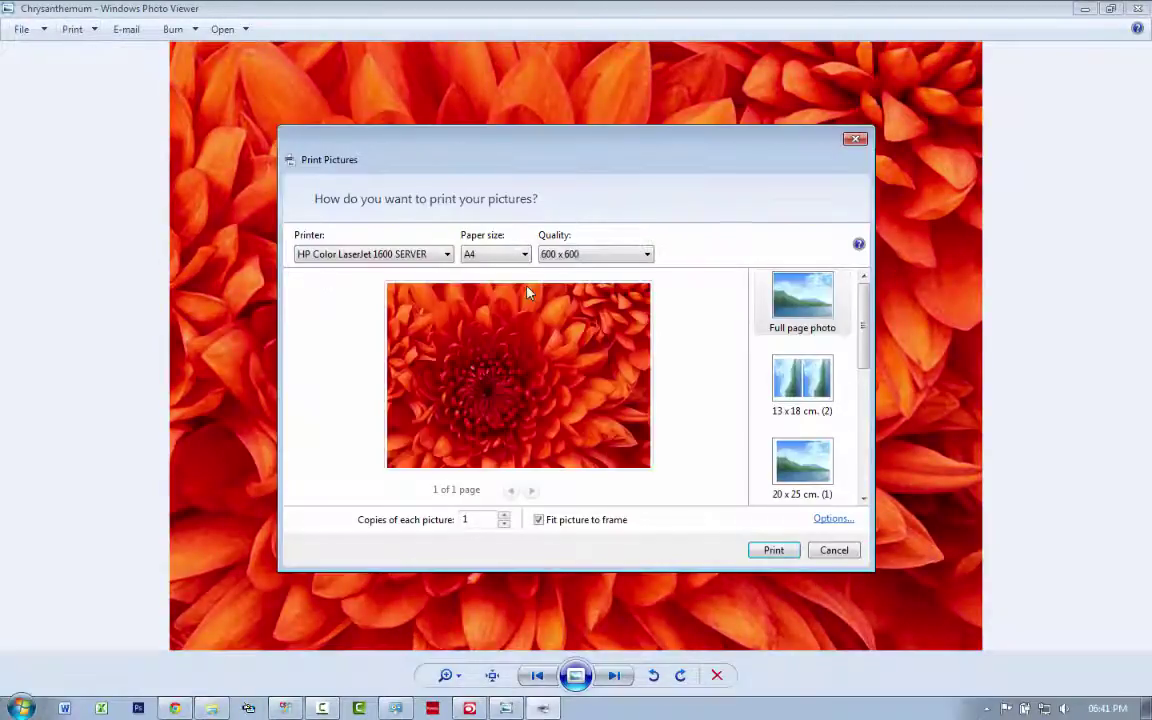
{"action": "left_click", "coordinate": [400, 255]}
{"action": "left_click", "coordinate": [329, 271]}
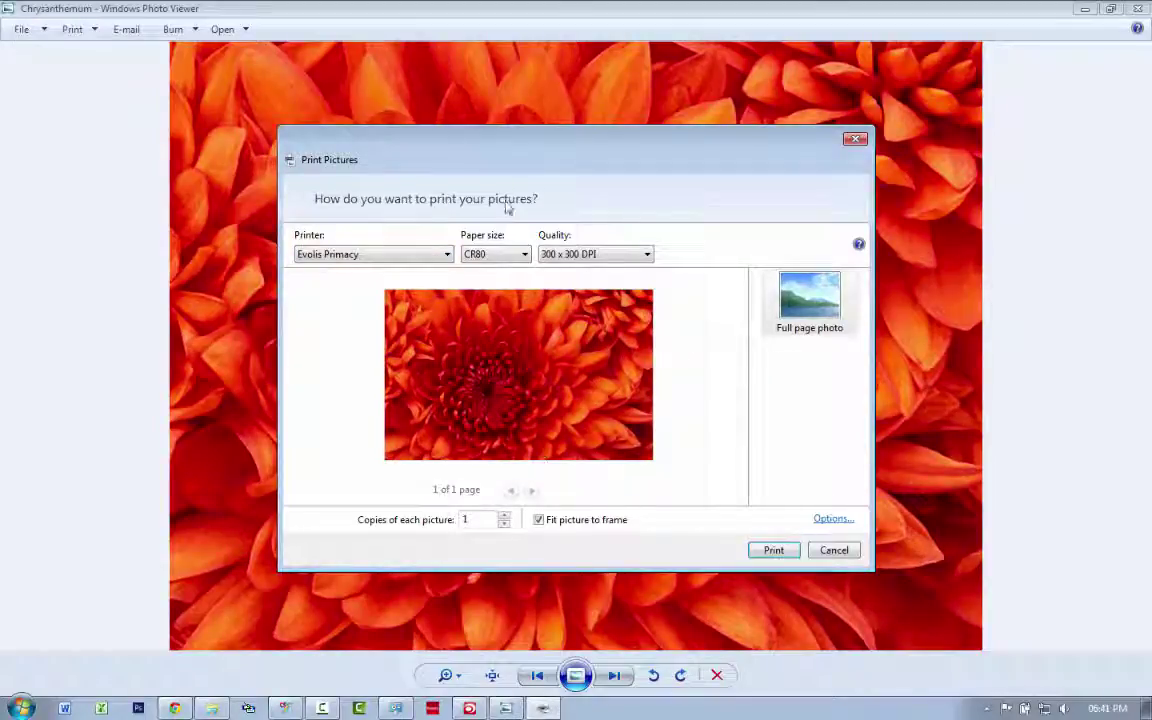
{"action": "left_click", "coordinate": [773, 550]}
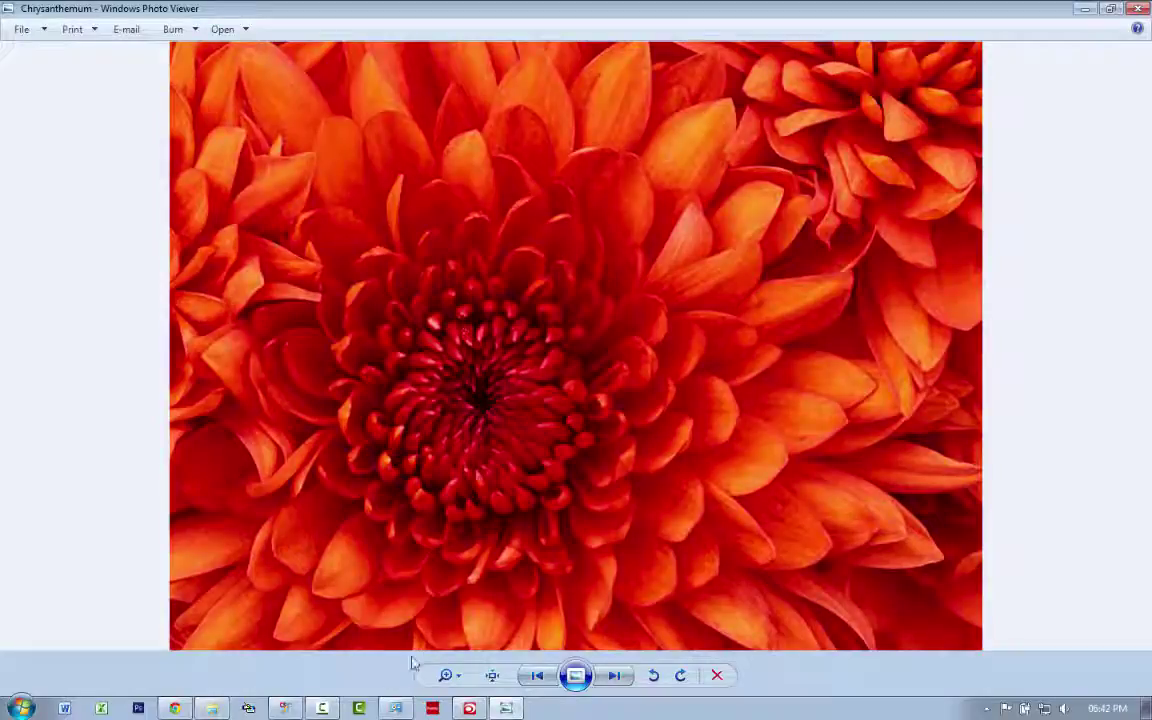
{"action": "left_click", "coordinate": [285, 708]}
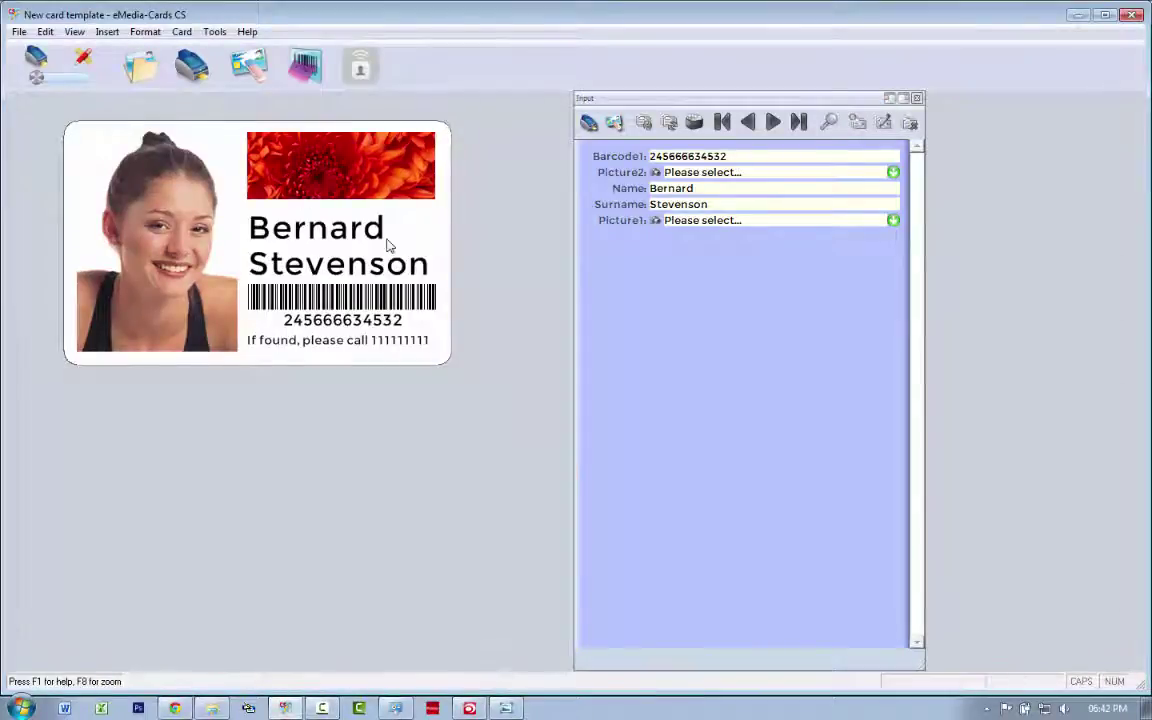